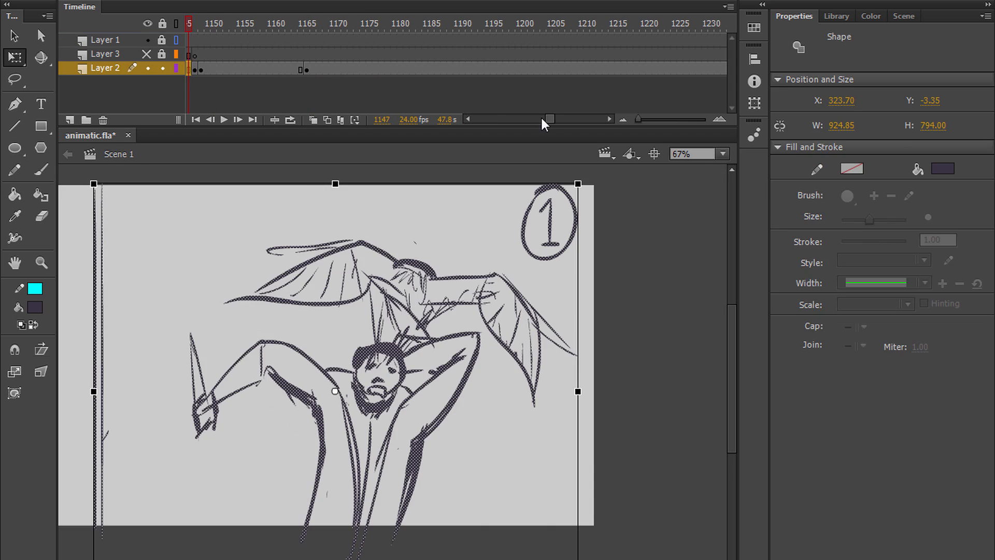
Locate scene14.5-owl attack in the library, review its frames on the main timeline, and open the symbol for editing.
click(834, 16)
click(866, 507)
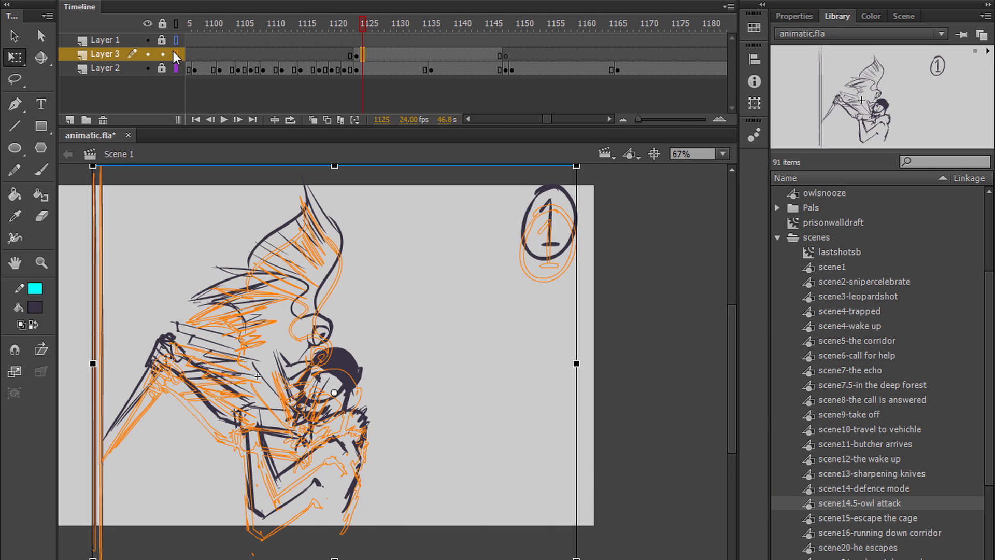
scroll(353, 231, up, 3)
click(418, 22)
drag(418, 21, 429, 21)
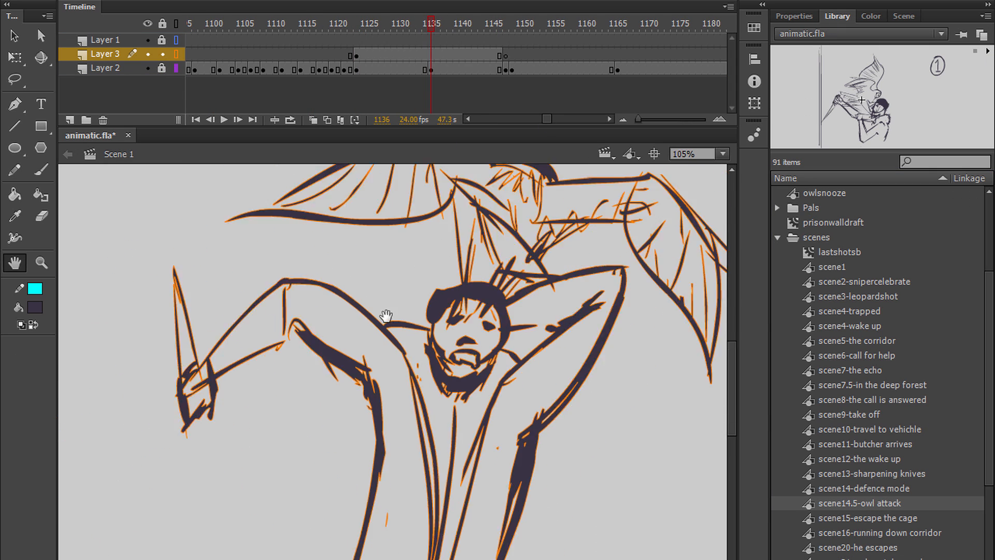
click(497, 57)
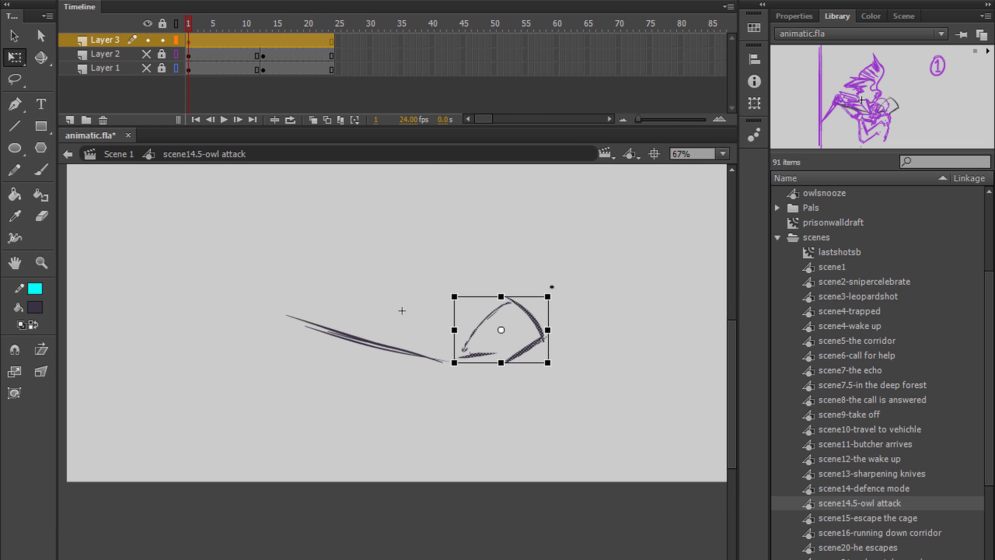
Sketch the man's capped head in profile, his torso and an outstretched arm on frame 1 of Layer 3.
key(e)
key(b)
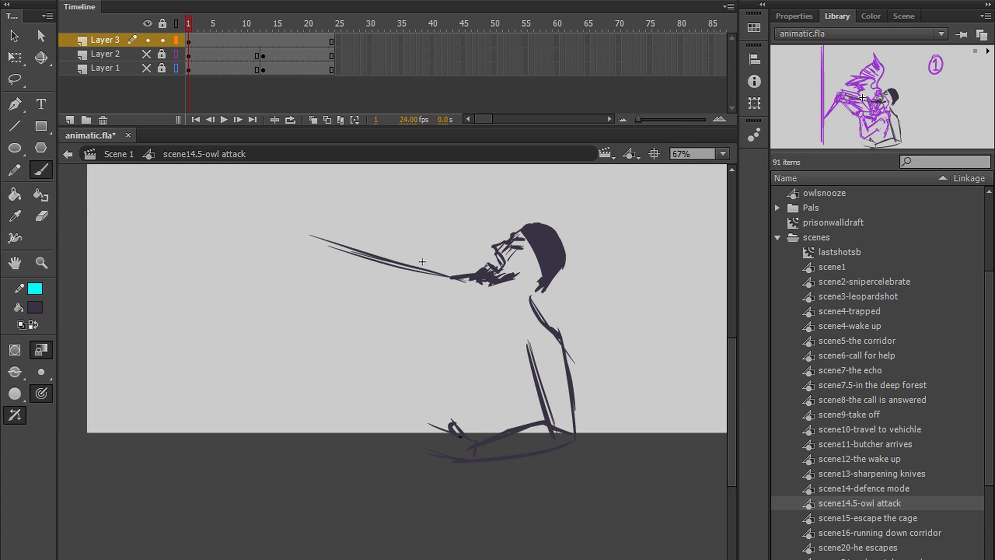
drag(442, 325, 417, 488)
drag(528, 403, 500, 433)
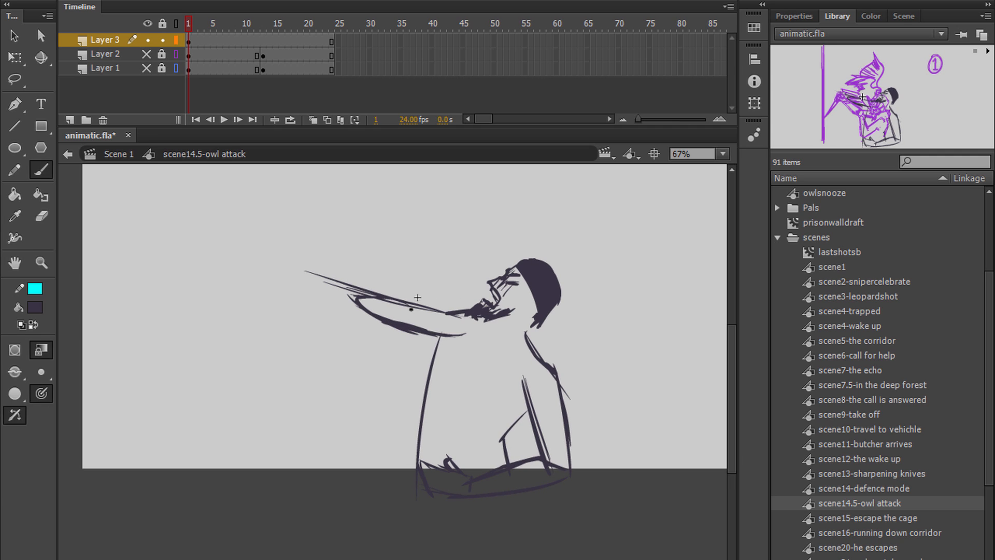
drag(431, 324, 450, 356)
drag(411, 295, 449, 294)
drag(371, 289, 280, 269)
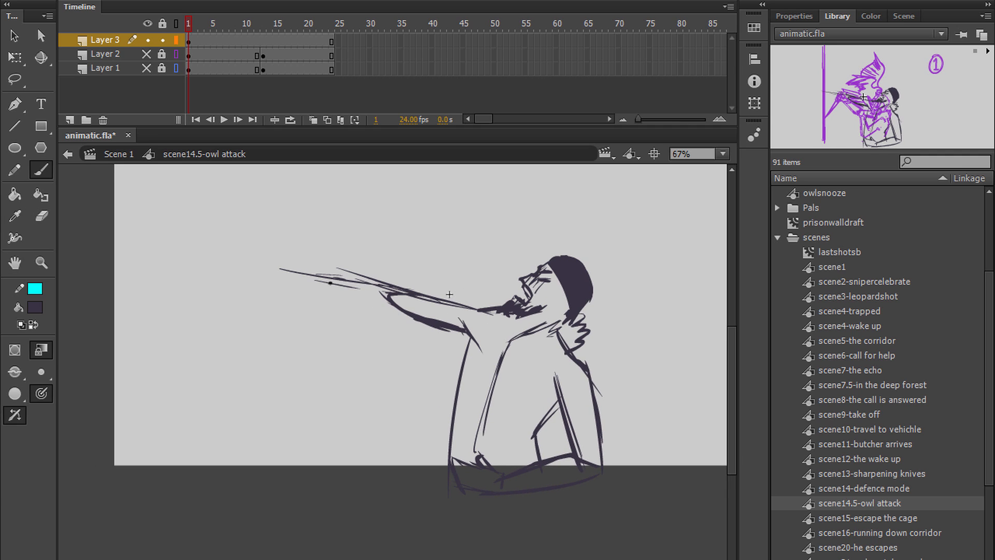
Draw the fist at the end of the outstretched arm and add jagged fur strokes along the sleeve.
drag(450, 294, 480, 288)
drag(311, 261, 306, 281)
drag(312, 273, 321, 267)
drag(310, 281, 341, 275)
drag(552, 239, 544, 254)
drag(313, 269, 328, 267)
drag(412, 284, 312, 262)
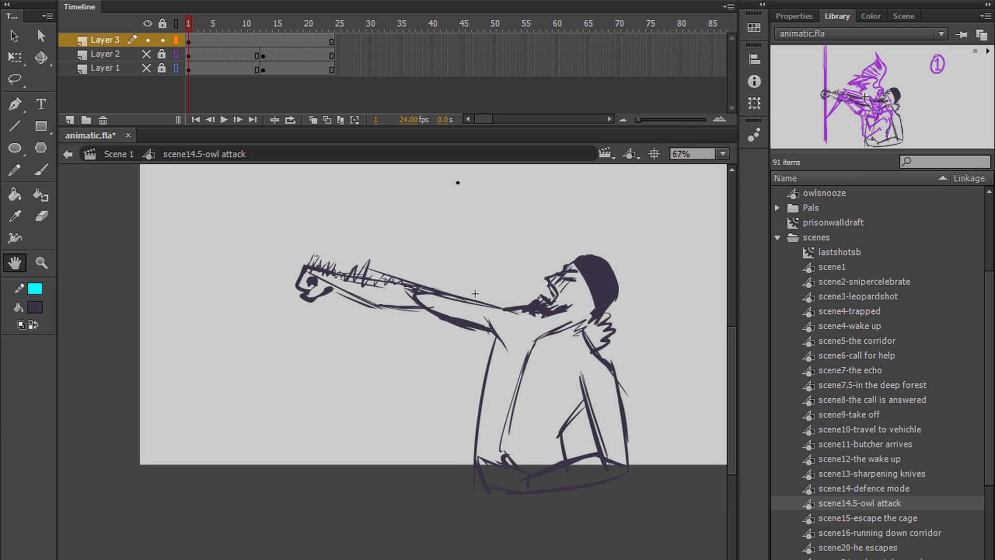
Lasso the fist at the end of the outstretched arm and rotate it into a new angle.
mouse_move(475, 294)
mouse_down()
mouse_move(470, 315)
mouse_move(438, 334)
mouse_move(460, 335)
mouse_up()
key(q)
key(l)
mouse_move(338, 333)
mouse_down()
mouse_move(347, 253)
mouse_move(306, 352)
mouse_up()
key(q)
drag(358, 267, 420, 256)
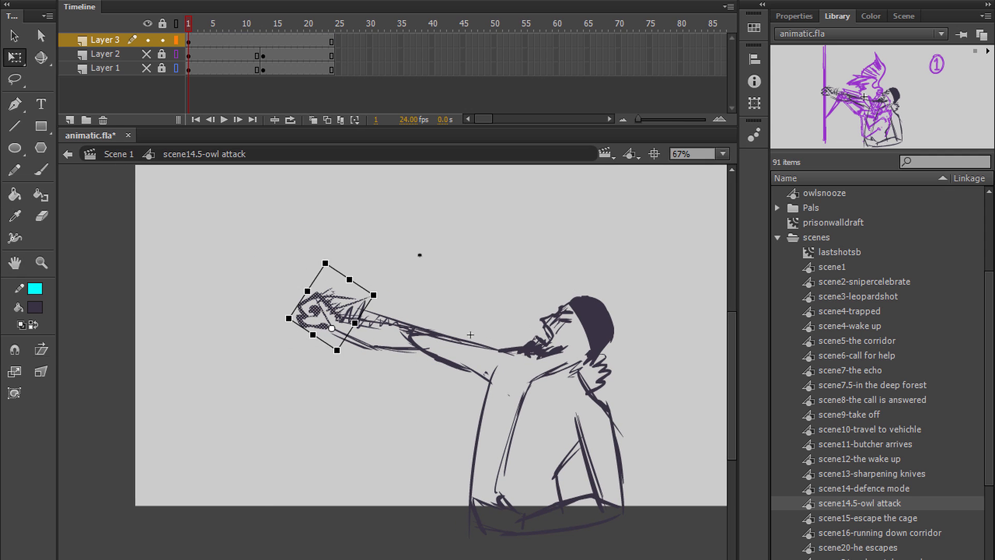
key(l)
key(q)
mouse_move(462, 316)
mouse_down()
mouse_move(311, 273)
mouse_move(451, 321)
mouse_move(443, 331)
mouse_up()
key(Return)
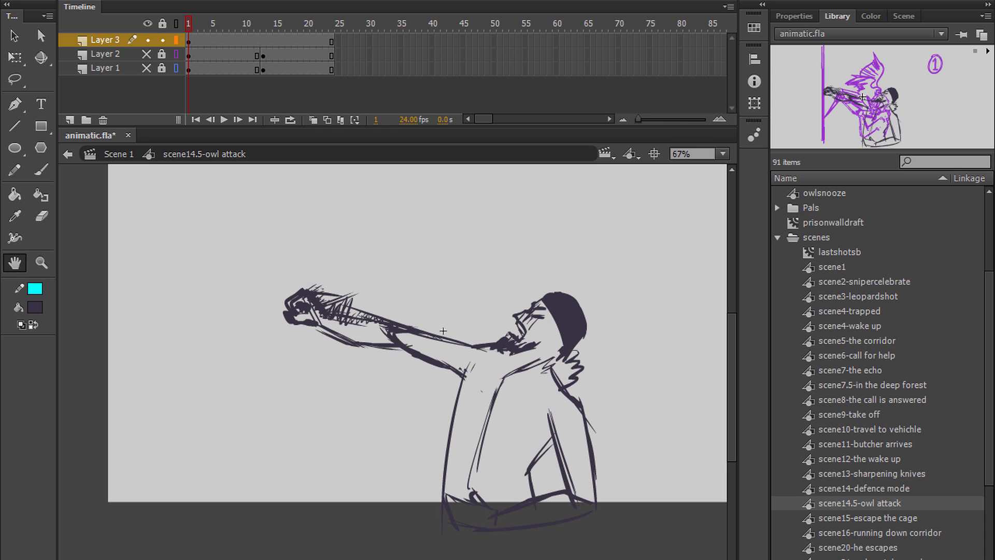
Select the outstretched arm and torso and delete them, keeping only the head.
key(q)
key(l)
mouse_move(469, 290)
mouse_down()
mouse_move(479, 373)
mouse_move(529, 337)
mouse_move(513, 344)
mouse_up()
key(Delete)
key(q)
Redraw the man's torso leaning backwards beneath the head, with a jagged fur collar and a rounded coat hem.
key(e)
key(b)
drag(425, 359, 424, 351)
drag(464, 336, 378, 476)
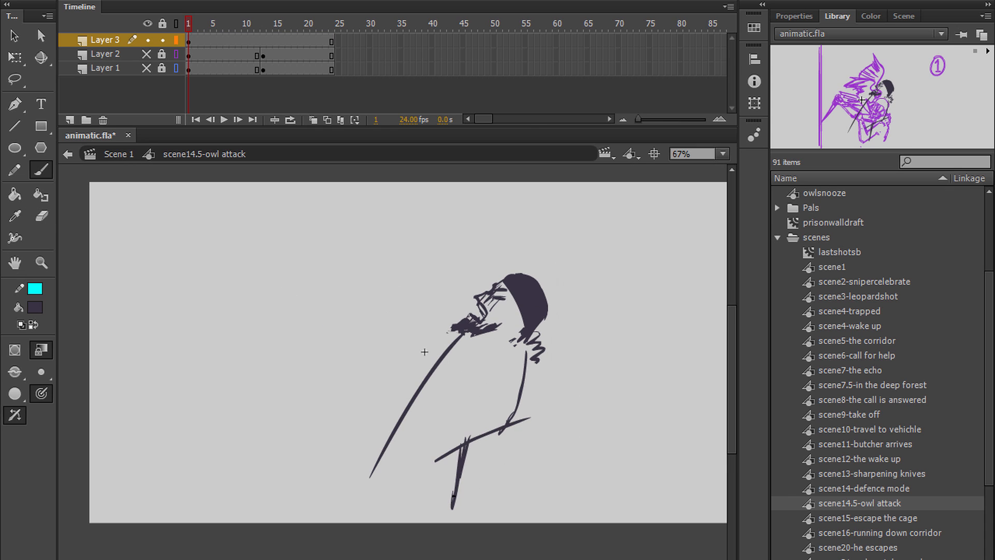
key(ctrl+z)
drag(425, 354, 469, 324)
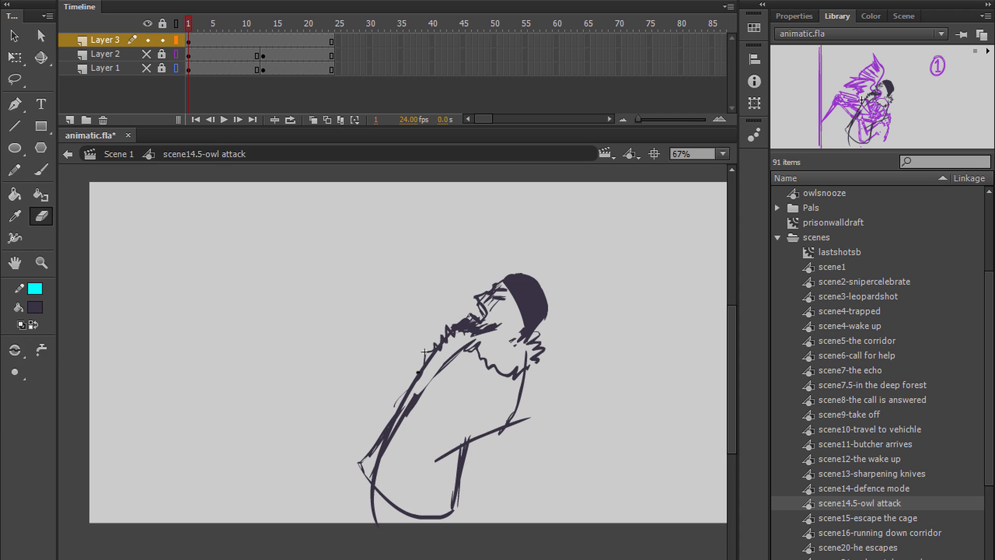
drag(424, 352, 430, 345)
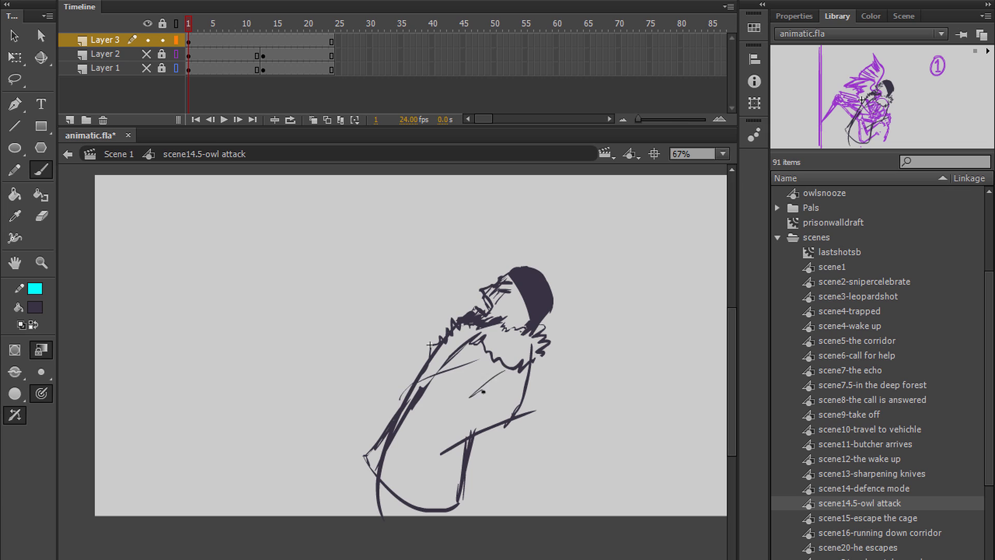
Sketch the near forearm reaching forward with an open hand and erase the torso lines crossing it.
drag(407, 409, 319, 422)
key(e)
drag(394, 409, 449, 374)
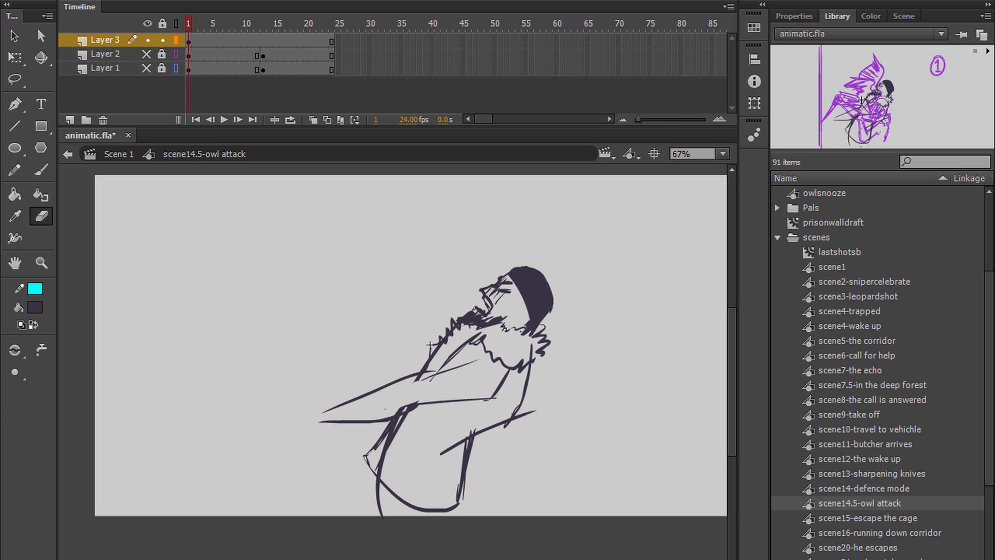
drag(319, 421, 343, 404)
key(b)
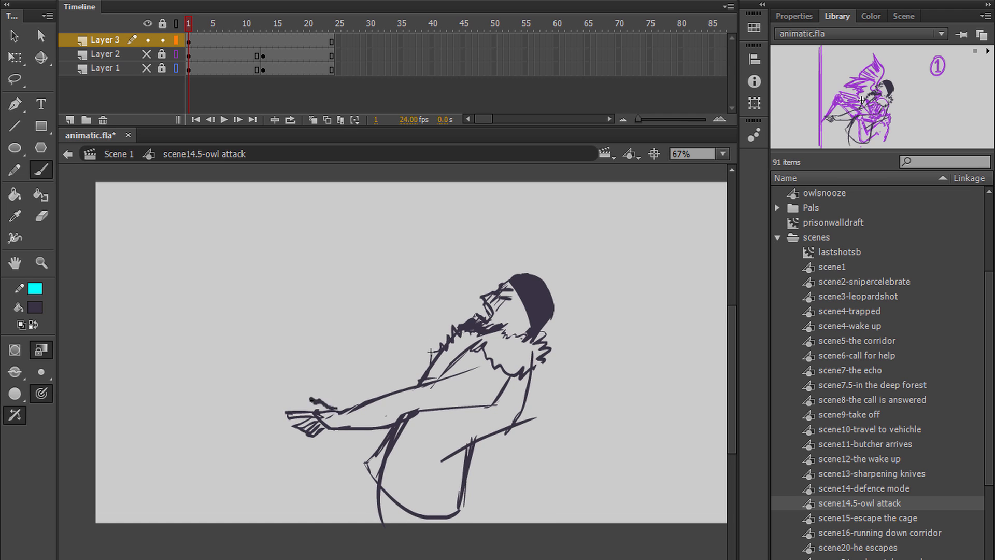
Finish the open hand and thumb, refine the near sleeve and coat folds, and draw the bent far arm.
drag(334, 406, 315, 393)
mouse_move(395, 409)
mouse_down()
mouse_move(375, 421)
mouse_move(347, 416)
mouse_up()
mouse_move(467, 347)
mouse_down()
mouse_move(394, 381)
mouse_move(390, 400)
mouse_up()
drag(413, 469, 435, 449)
key(ctrl+z)
drag(574, 432, 555, 422)
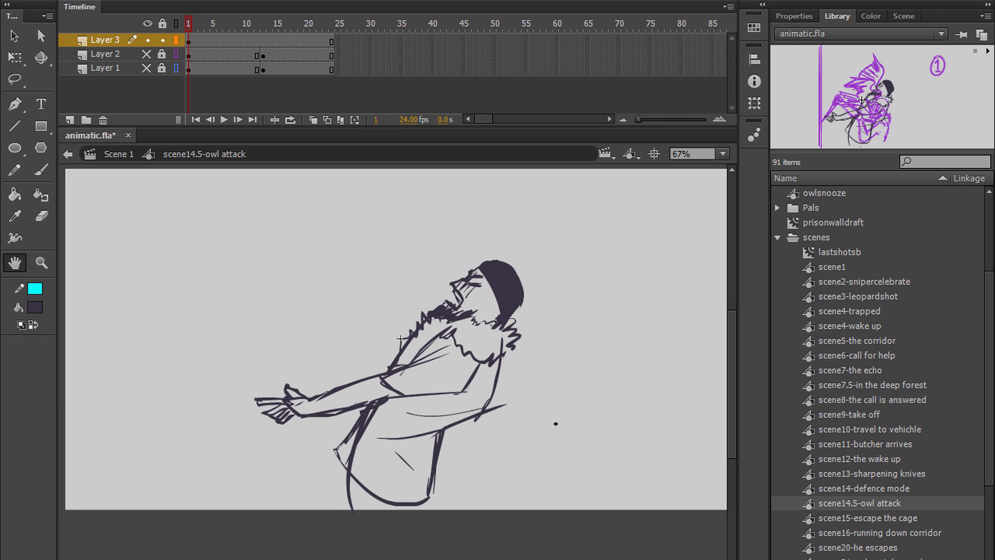
mouse_move(430, 300)
mouse_down()
mouse_move(495, 327)
mouse_move(426, 335)
mouse_up()
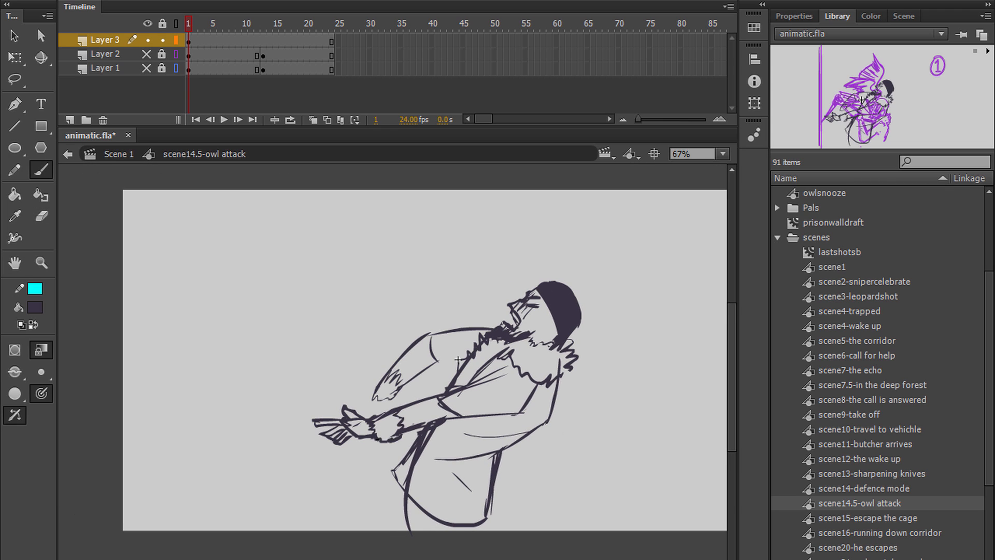
Sketch the man's legs extending below the coat hem in frame 1.
drag(436, 518, 418, 405)
mouse_move(394, 537)
mouse_down()
mouse_move(442, 451)
mouse_move(435, 406)
mouse_up()
mouse_move(439, 402)
mouse_down()
mouse_move(373, 522)
mouse_move(396, 538)
mouse_up()
mouse_move(454, 449)
mouse_down()
mouse_move(448, 515)
mouse_move(452, 449)
mouse_up()
drag(405, 452, 404, 519)
drag(410, 311, 407, 459)
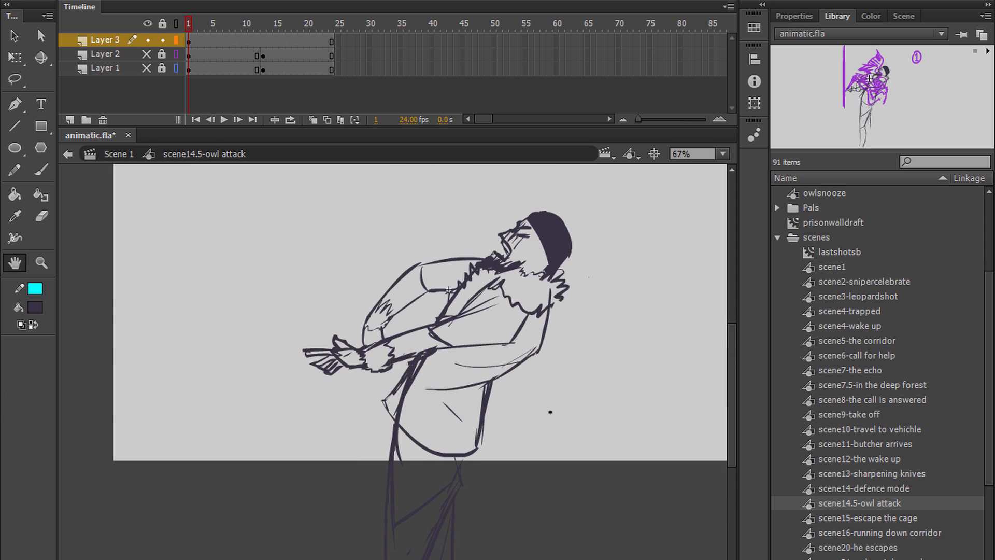
drag(456, 270, 465, 427)
Insert a blank keyframe at frame 4 of Layer 3 and turn on onion skinning.
key(period)
key(period)
key(period)
key(F7)
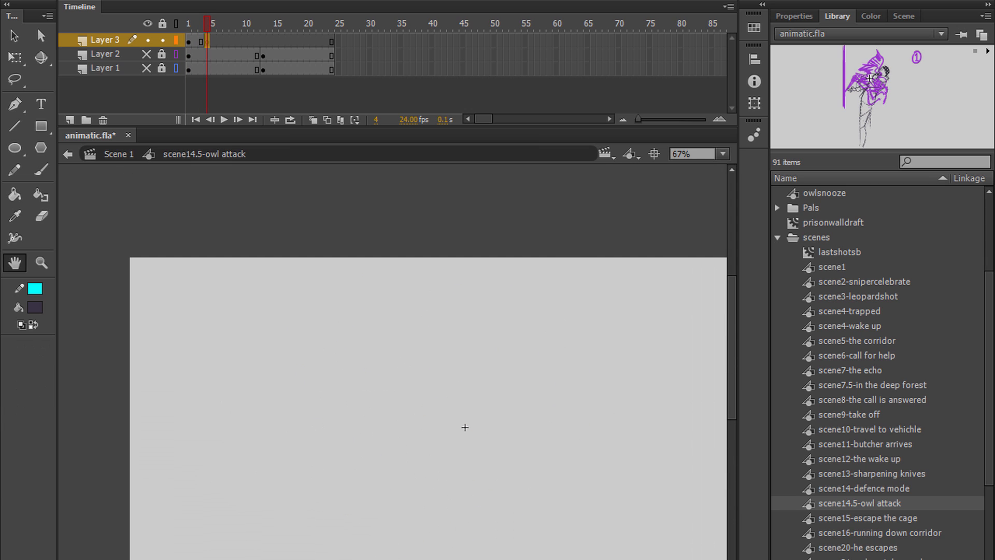
click(313, 119)
drag(560, 375, 516, 327)
Sketch the man's raised arm with a fur cuff and drooping hand in frame 4.
key(b)
drag(384, 324, 485, 382)
key(e)
mouse_move(469, 386)
mouse_down()
mouse_move(383, 341)
mouse_move(438, 395)
mouse_up()
key(b)
drag(394, 326, 321, 314)
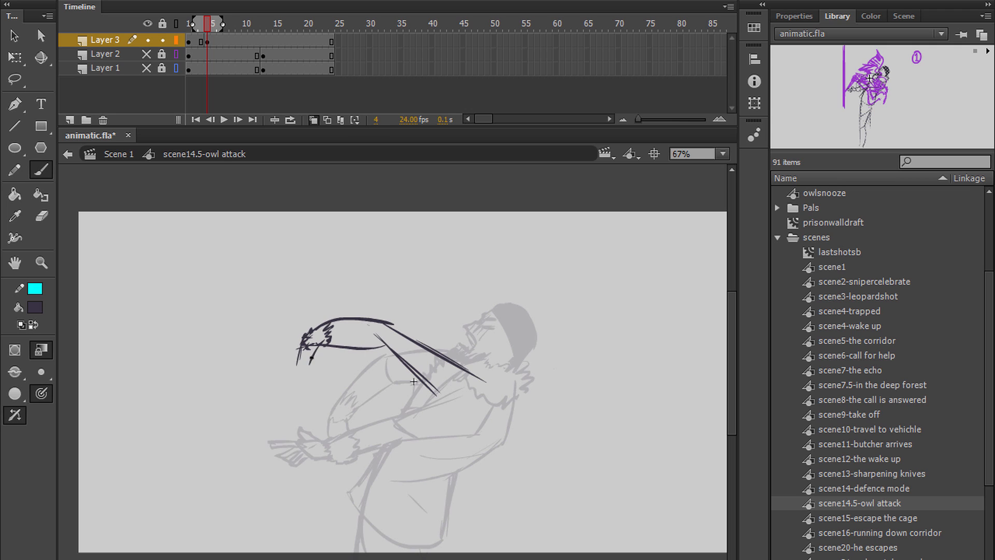
drag(295, 357, 279, 375)
Draw the head tilted back with its dark cap, face and beard in frame 4, and start the back line.
mouse_move(539, 362)
mouse_down()
mouse_move(561, 395)
mouse_move(539, 359)
mouse_move(527, 387)
mouse_move(485, 328)
mouse_up()
key(e)
key(b)
mouse_move(534, 295)
mouse_down()
mouse_move(519, 353)
mouse_move(523, 342)
mouse_up()
drag(401, 351, 387, 340)
drag(457, 282, 458, 347)
drag(497, 311, 474, 323)
drag(533, 309, 526, 295)
drag(503, 356, 470, 382)
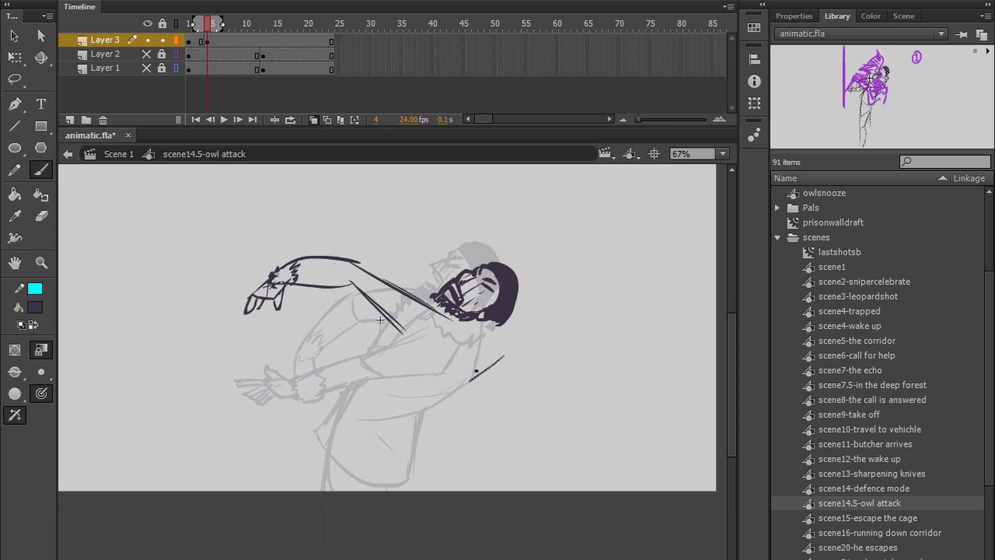
Shift the entire drawings in frames 1 and 4 of Layer 3 to the left.
key(comma)
key(comma)
key(comma)
drag(428, 320, 438, 271)
key(q)
key(ctrl+a)
key(ctrl+shift+a)
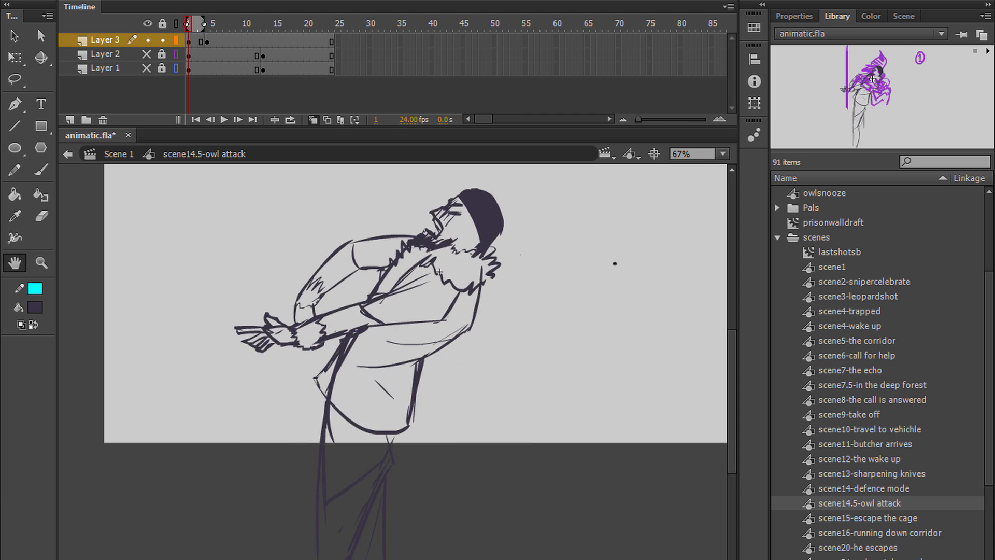
key(period)
key(period)
key(period)
key(b)
Add a long knife blade at the man's hand in frame 1 and return to frame 4.
key(comma)
key(comma)
key(comma)
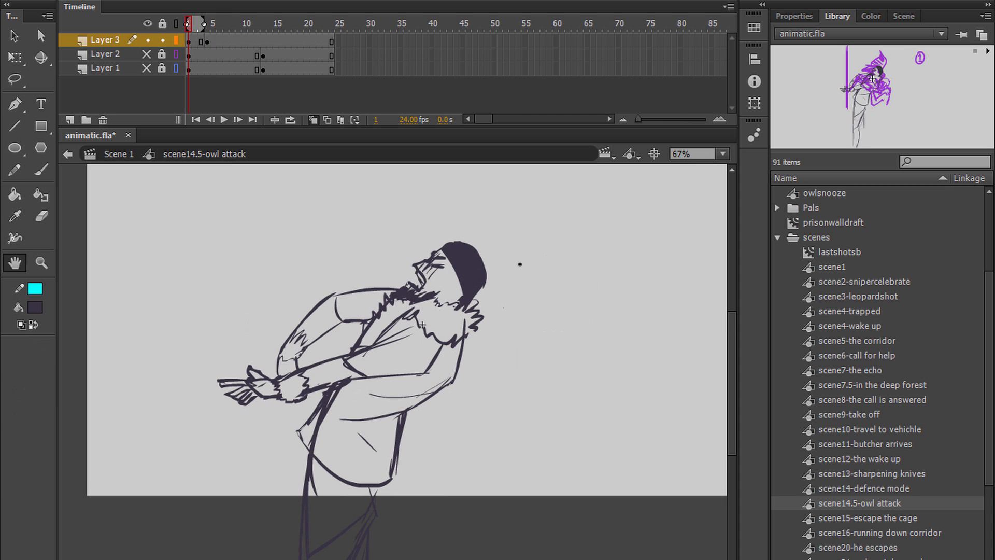
key(period)
key(period)
key(period)
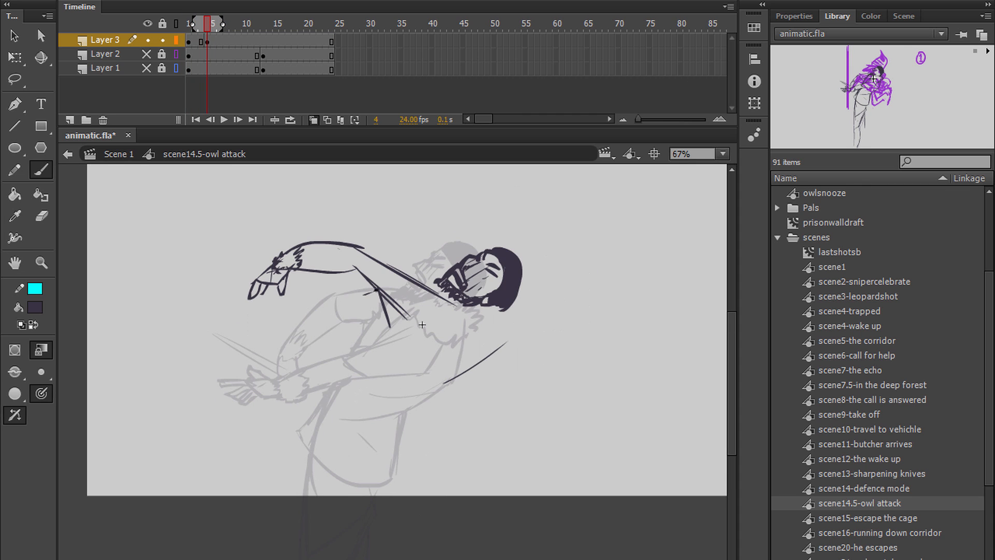
Sketch the hand gripping the knife, the fur collar, the curved back and the coat in frame 4.
mouse_move(395, 310)
mouse_down()
mouse_move(352, 385)
mouse_move(421, 325)
mouse_move(401, 371)
mouse_up()
drag(502, 274, 492, 311)
drag(447, 359, 432, 367)
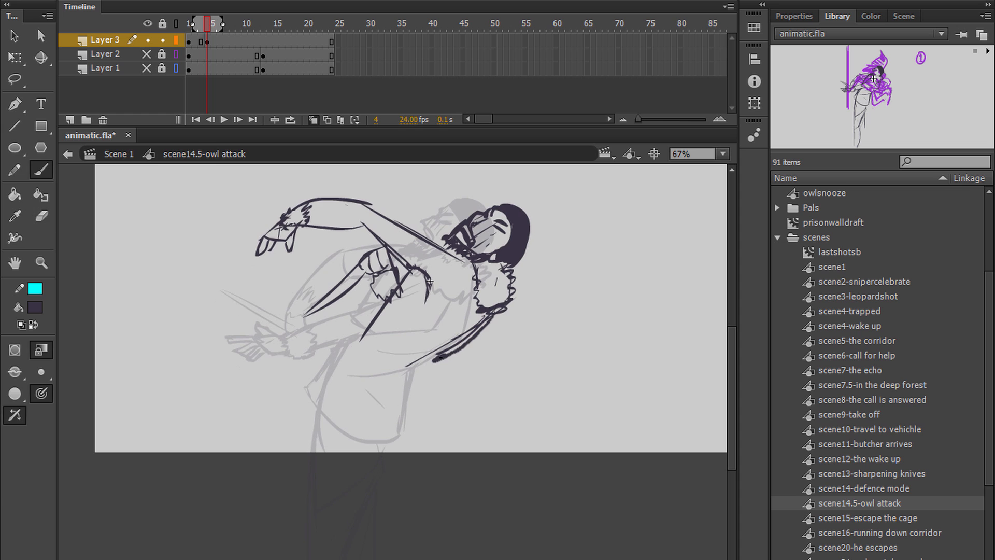
scroll(440, 402, up, 3)
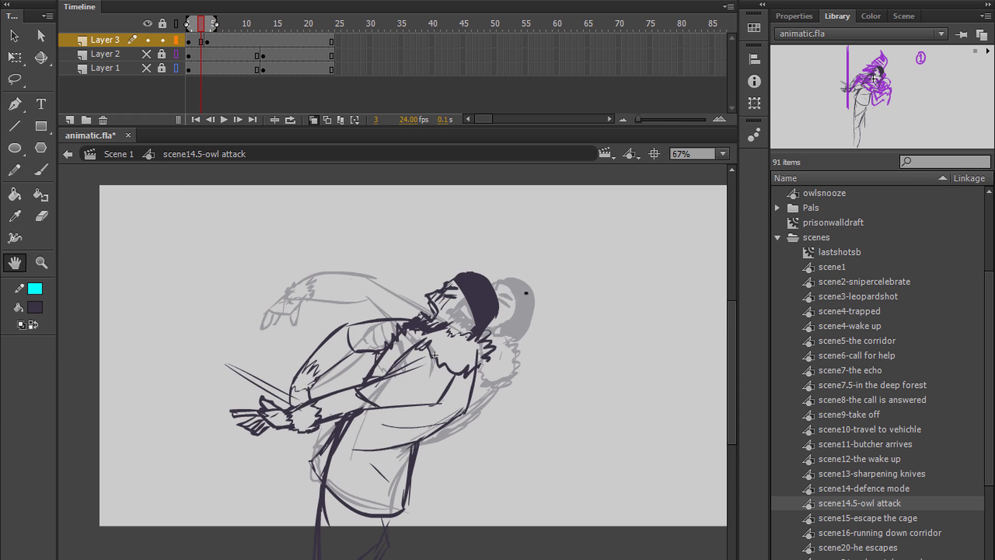
Refine the fingers of both hands and the ragged front edge of the coat in frame 4.
key(q)
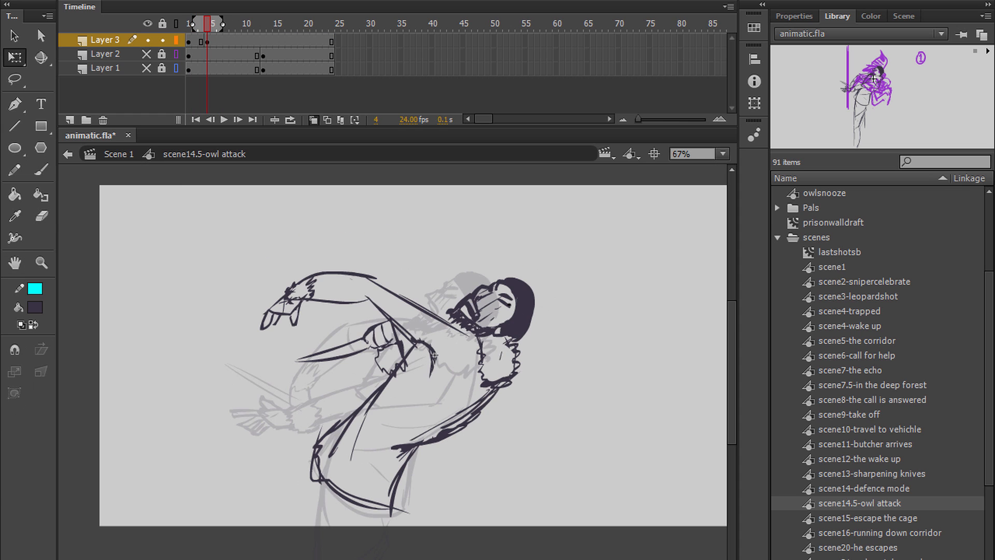
key(b)
key(period)
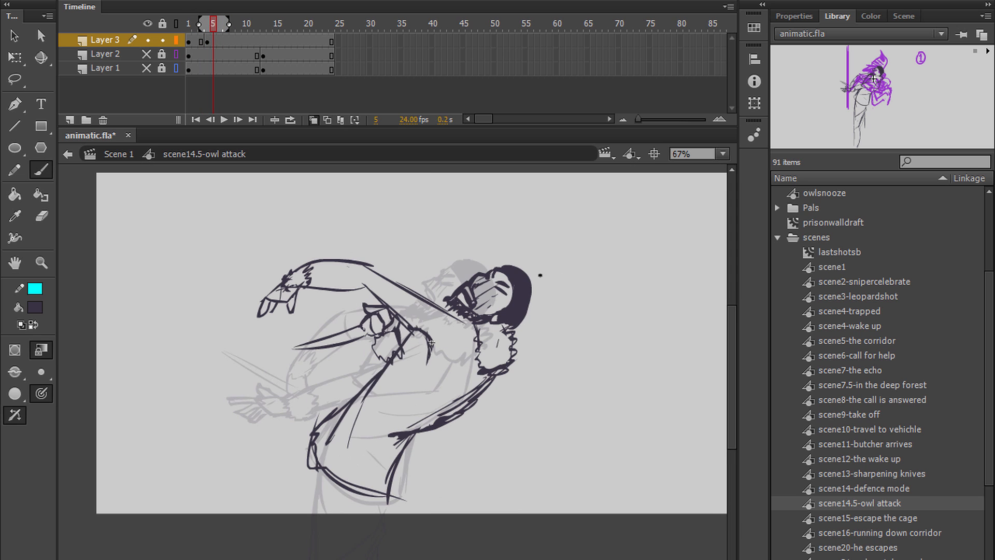
drag(272, 318, 244, 340)
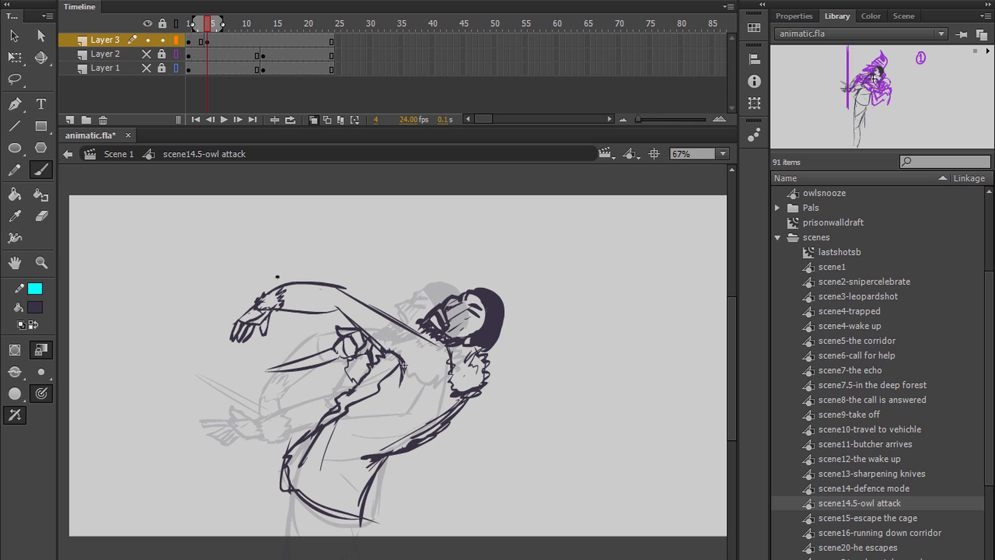
key(period)
drag(531, 321, 584, 328)
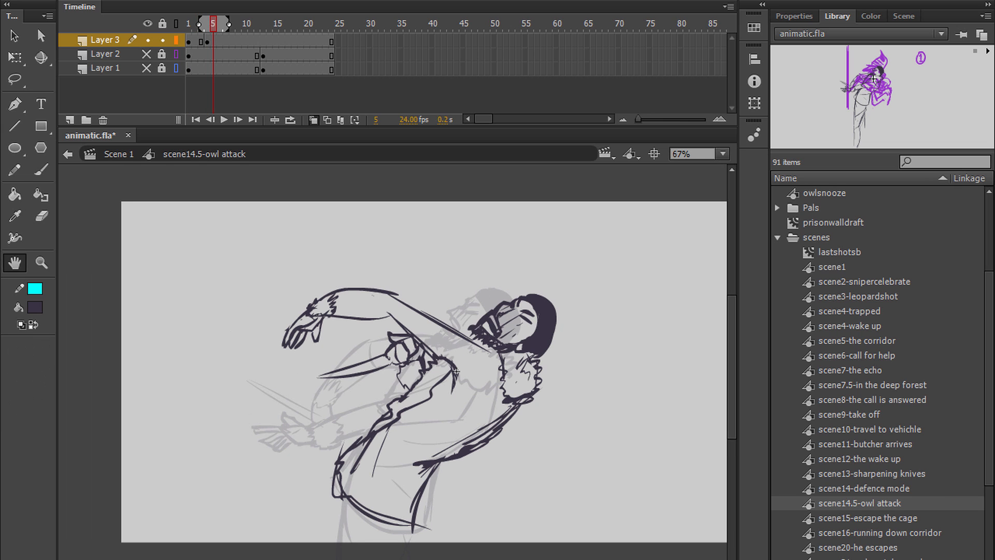
Select the whole frame 4 drawing and shift it slightly to the right.
key(Return)
key(Return)
key(ctrl+a)
key(q)
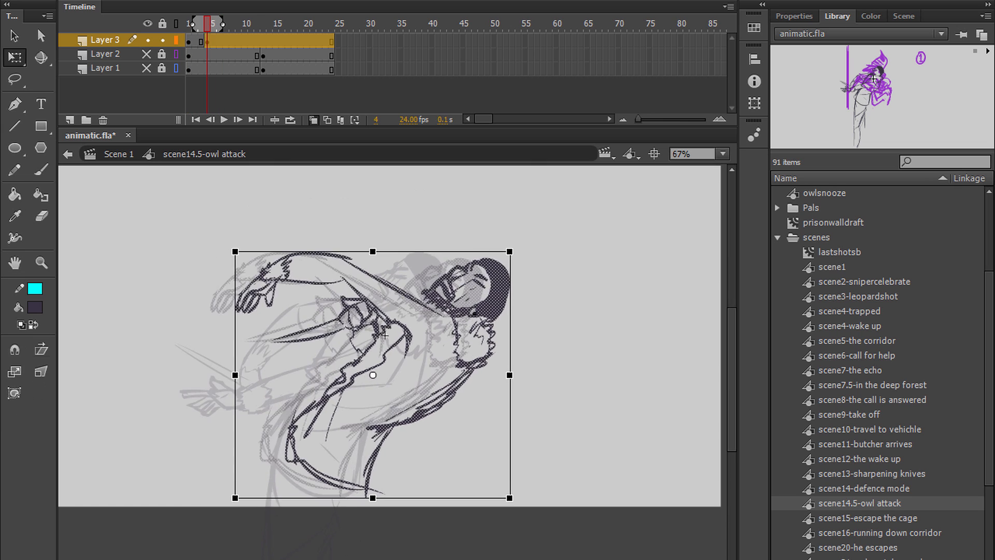
Switch the onion skin to outlines and sketch the man's legs below the coat in frame 4.
key(b)
scroll(384, 336, down, 5)
scroll(355, 389, up, 1)
drag(418, 340, 415, 308)
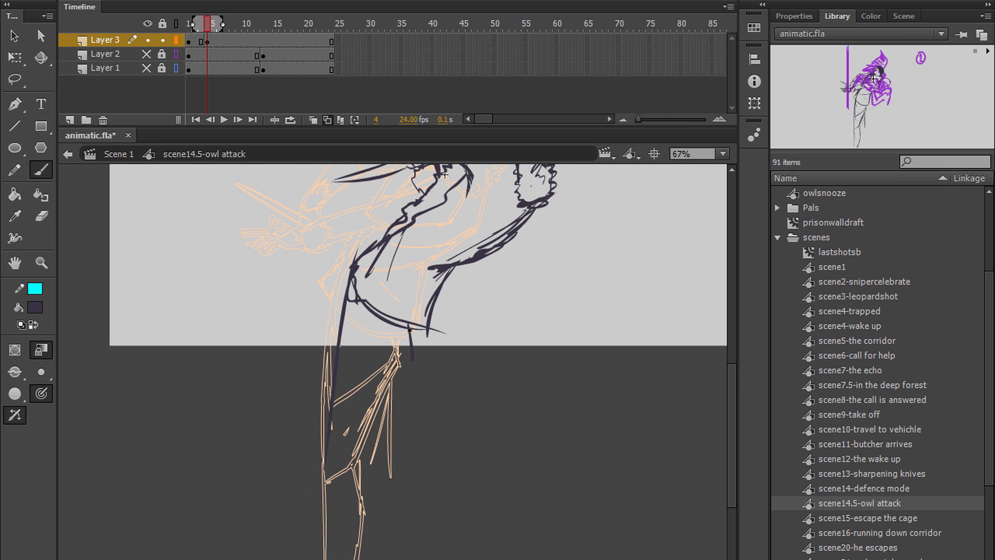
key(Return)
key(h)
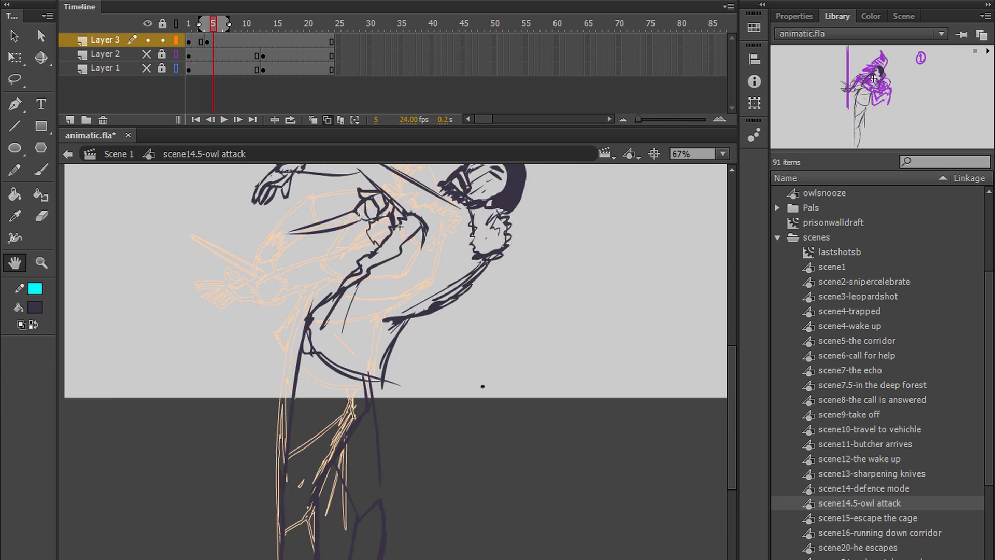
Insert a blank keyframe at frame 7 of Layer 3.
drag(399, 226, 396, 323)
key(comma)
key(comma)
key(F7)
Sketch the man's curved back and thrown-back head in frame 7, with the facial features, a shaggy beard and a filled cap.
key(b)
mouse_move(424, 397)
mouse_down()
mouse_move(434, 492)
mouse_move(393, 267)
mouse_up()
drag(396, 323, 409, 352)
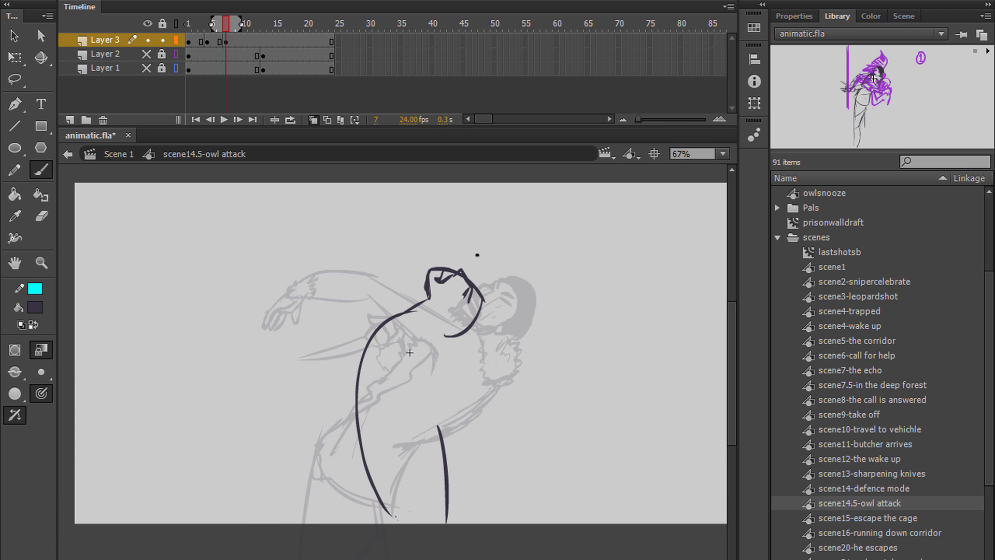
drag(486, 311, 419, 363)
drag(421, 270, 430, 272)
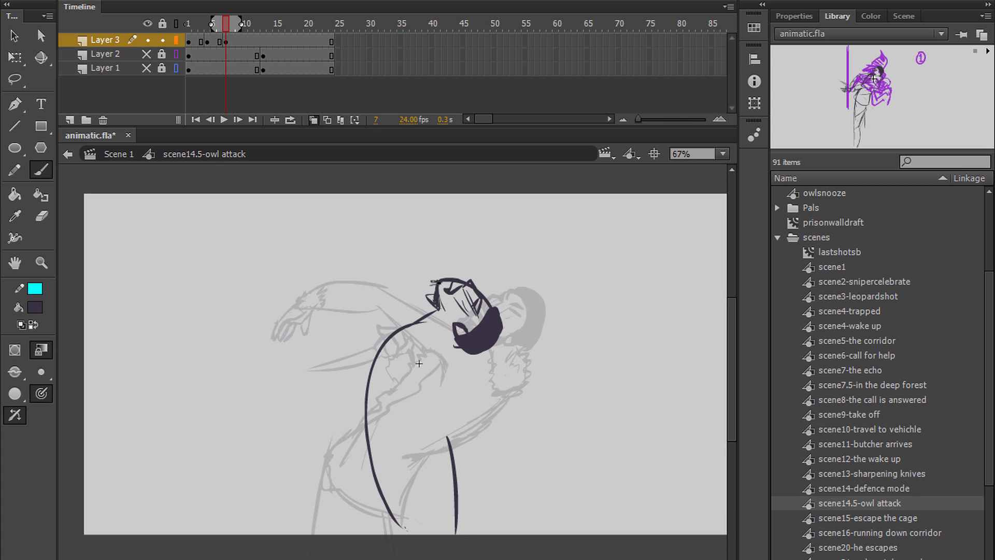
drag(418, 363, 435, 369)
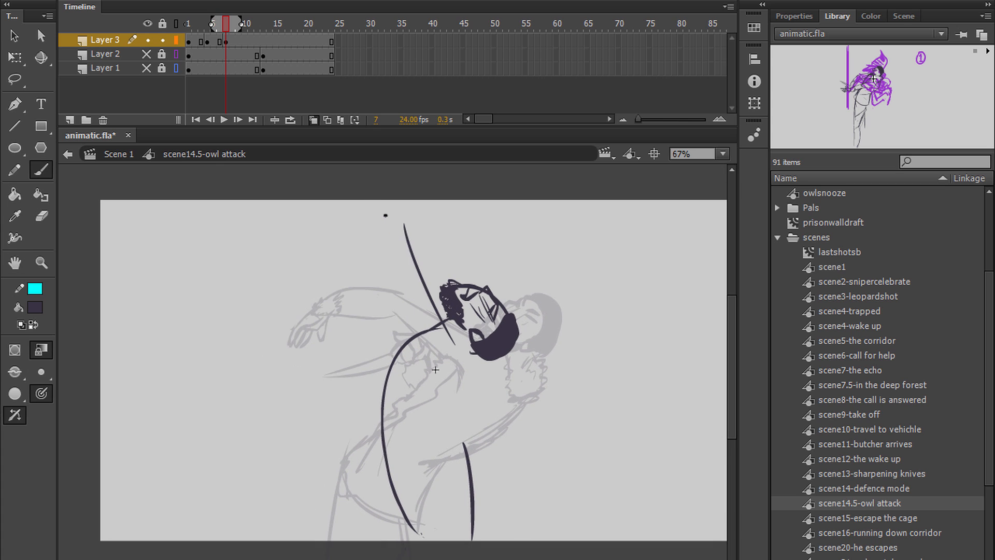
Try a raised-arm pose in frame 7, with the arm stretched overhead, shoulder folds and the front of the torso.
mouse_move(345, 203)
mouse_down()
mouse_move(412, 291)
mouse_move(453, 259)
mouse_up()
drag(466, 308, 408, 422)
drag(407, 421, 423, 373)
drag(550, 280, 505, 358)
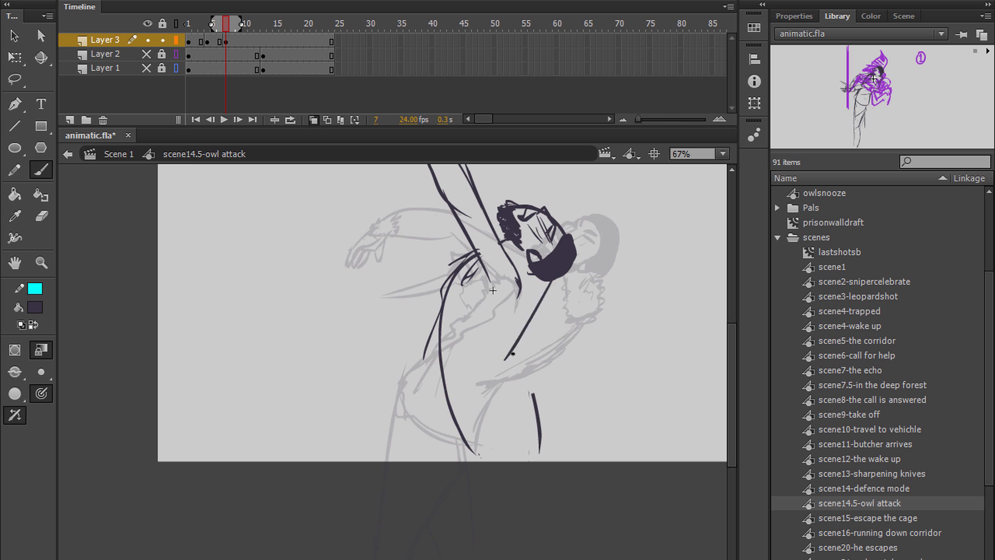
drag(493, 290, 420, 367)
key(l)
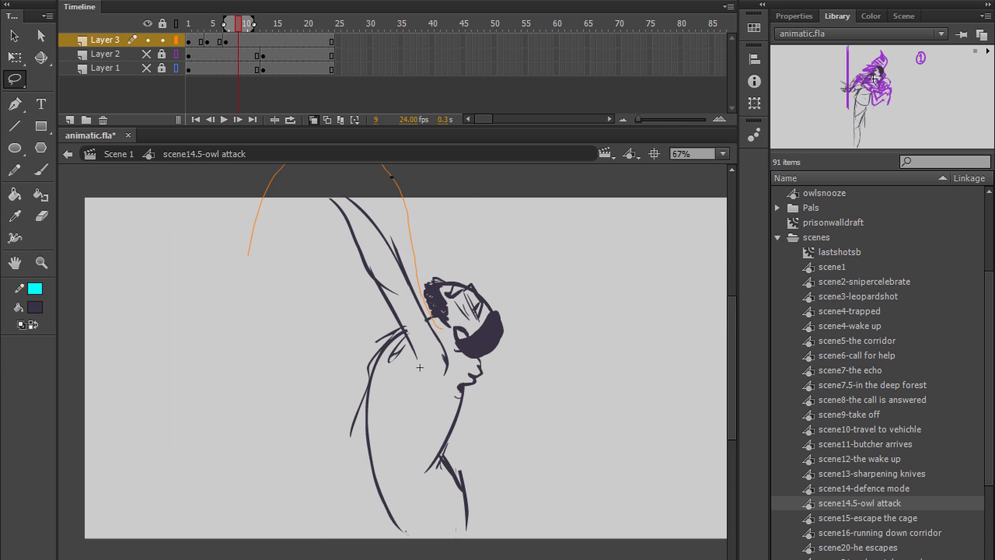
key(ctrl+z)
key(ctrl+z)
key(ctrl+z)
key(ctrl+z)
Rework the frame 7 pose by roughing in the neck, shoulders, curved upper arm and bent forearm below the head.
key(b)
mouse_move(420, 367)
mouse_down()
mouse_move(401, 367)
mouse_move(400, 337)
mouse_move(415, 329)
mouse_up()
key(ctrl+z)
key(ctrl+y)
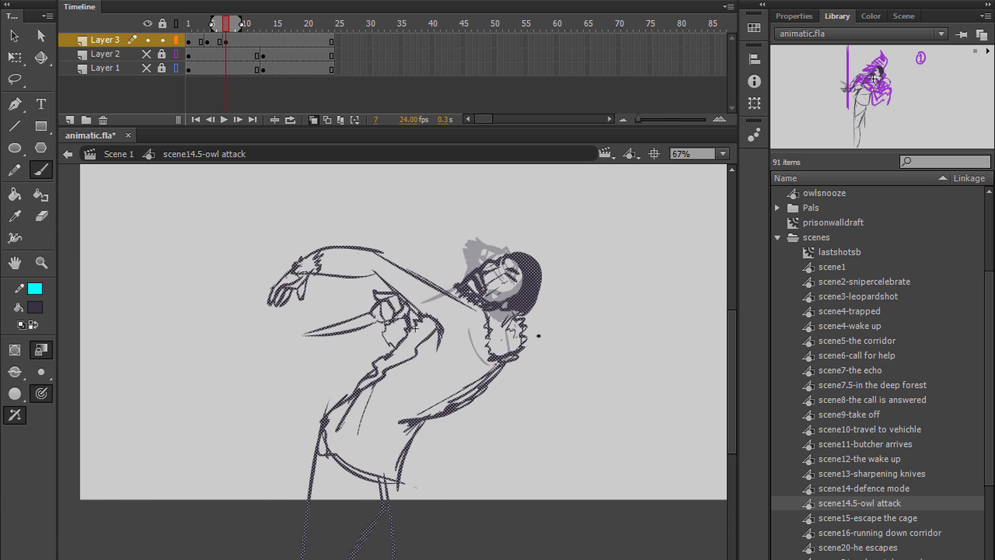
key(ctrl+y)
key(ctrl+y)
key(ctrl+y)
key(ctrl+y)
key(ctrl+y)
key(ctrl+y)
key(ctrl+y)
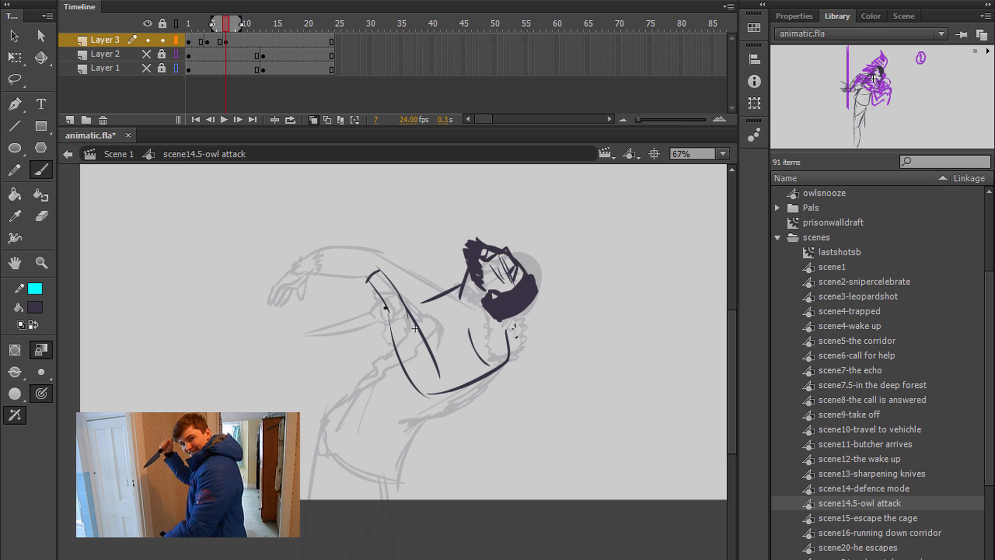
Sketch the open hand on the bent forearm and the lines of the far arm reaching behind it in frame 7.
drag(482, 360, 509, 349)
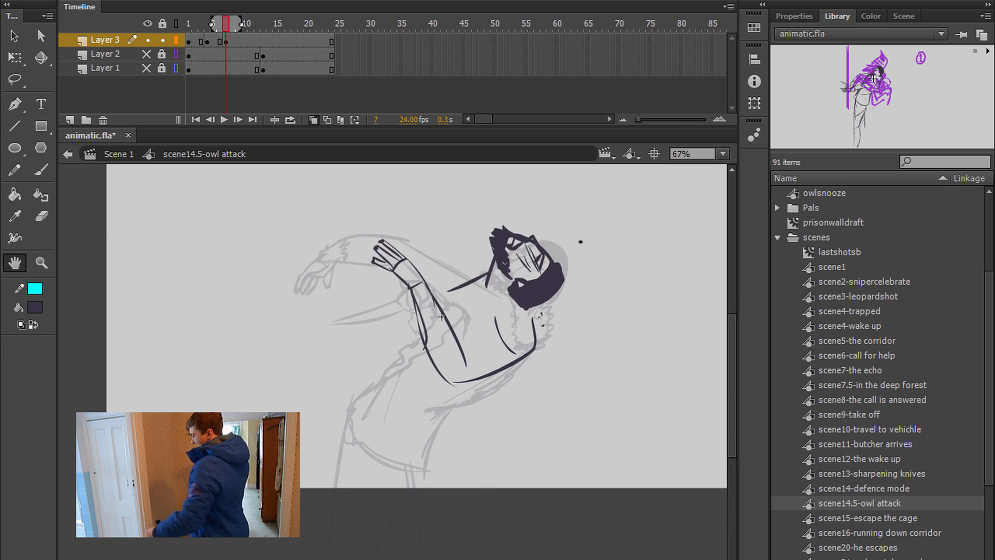
key(ctrl+y)
key(e)
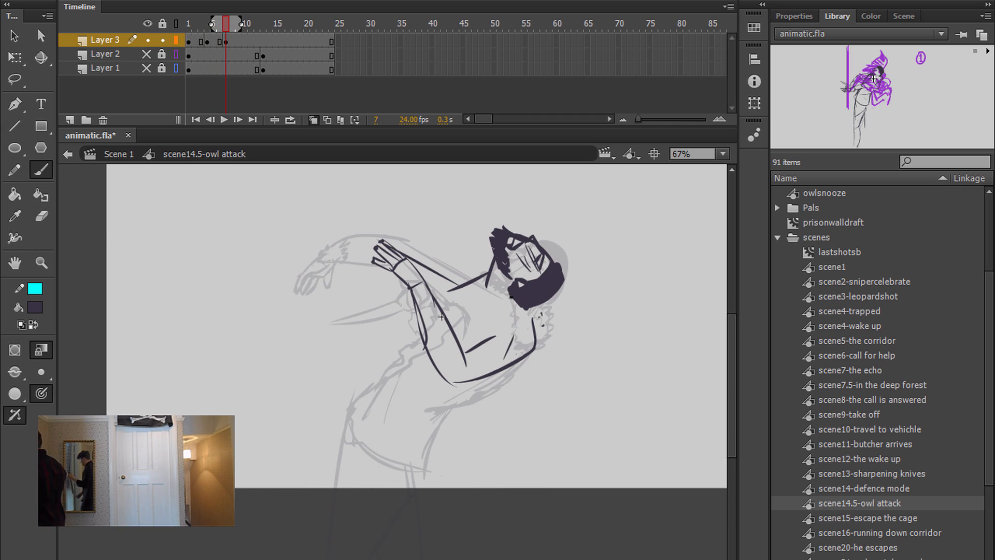
key(ctrl+y)
key(ctrl+y)
key(ctrl+y)
Draw the knife, the hand gripping it and the ragged fur collar in frame 7.
key(h)
mouse_move(606, 286)
mouse_down()
mouse_move(612, 275)
mouse_move(605, 335)
mouse_up()
key(b)
mouse_move(374, 299)
mouse_down()
mouse_move(384, 317)
mouse_move(267, 391)
mouse_up()
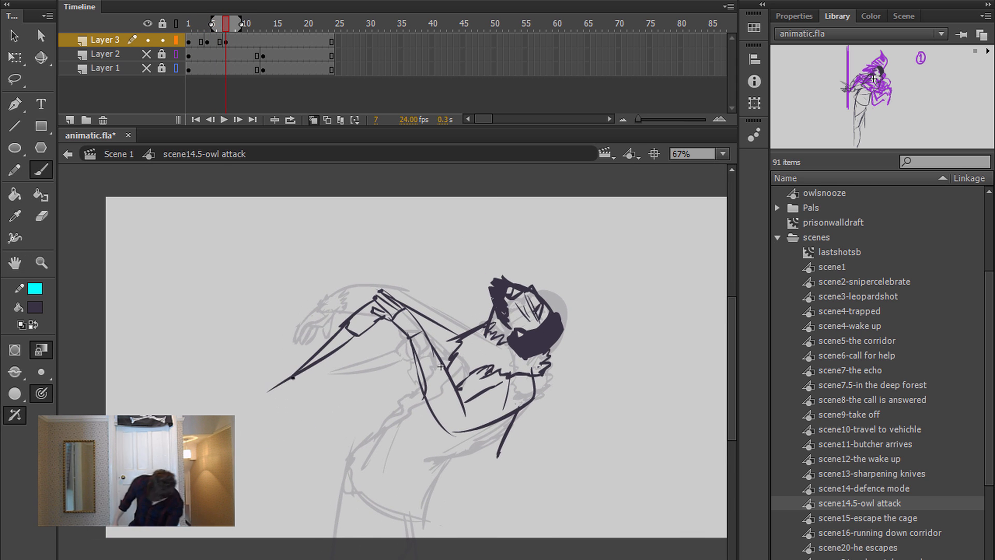
drag(353, 337, 369, 330)
Play back the drawn poses to check the motion.
key(period)
key(e)
key(Return)
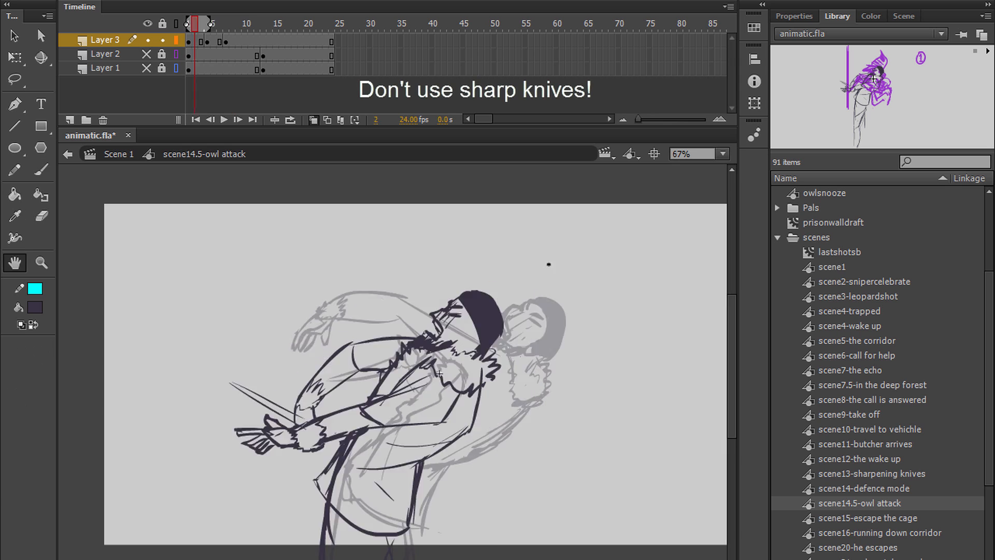
key(Return)
Draw the coat body below the arms in the frame 7 pose, with its back edge, underarm folds and bottom hem.
mouse_move(603, 331)
mouse_down()
mouse_move(588, 322)
mouse_move(603, 289)
mouse_up()
key(b)
drag(435, 317, 412, 410)
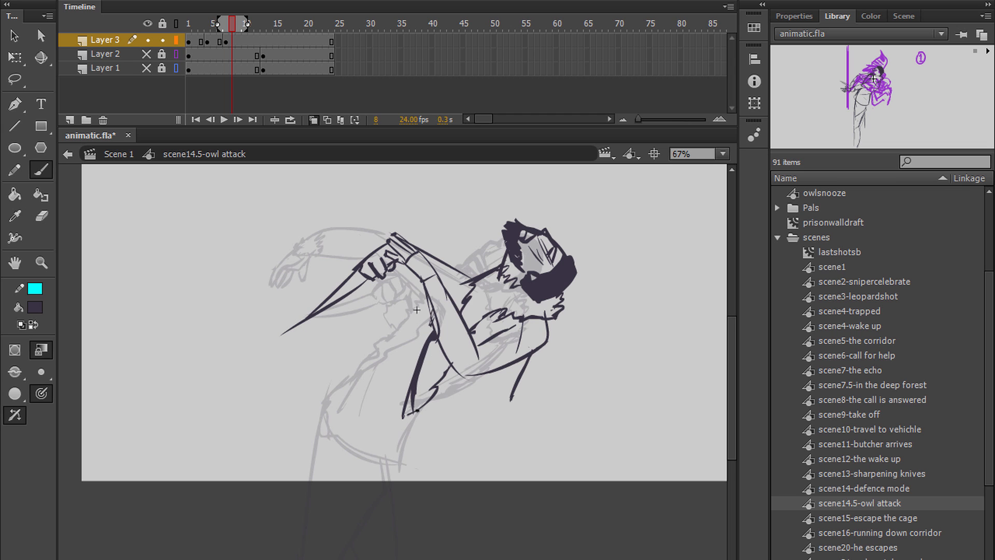
drag(418, 410, 411, 387)
drag(524, 333, 504, 377)
drag(520, 336, 457, 393)
drag(492, 375, 486, 411)
drag(493, 374, 496, 430)
mouse_move(410, 285)
mouse_down()
mouse_move(629, 227)
mouse_move(411, 399)
mouse_up()
drag(482, 394, 353, 518)
drag(415, 311, 402, 227)
Select the lower legs of the frame 4 pose with the Lasso.
key(comma)
key(comma)
key(comma)
key(comma)
key(comma)
scroll(403, 226, down, 3)
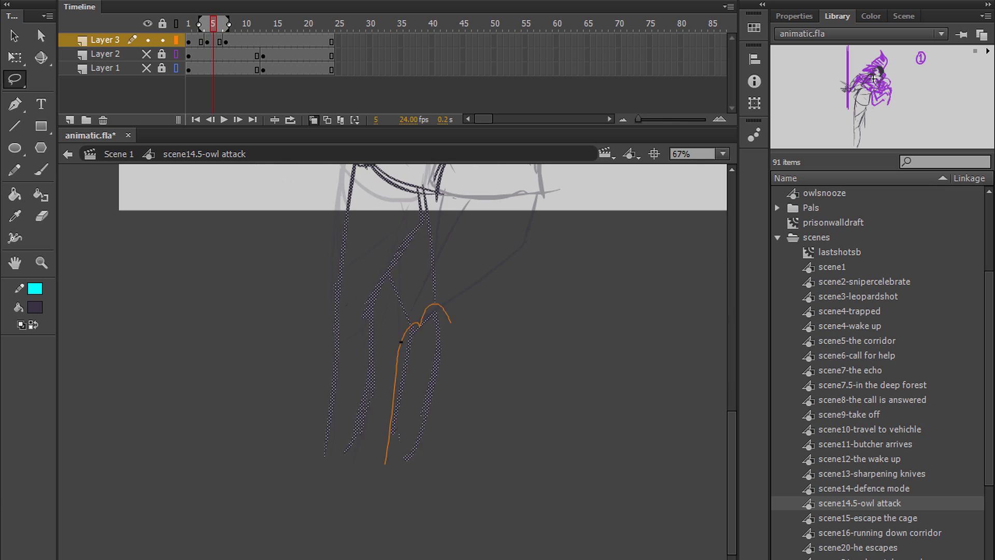
key(h)
scroll(410, 195, up, 4)
Sketch the man's bent legs below the coat hem in the frame 7 pose.
key(period)
key(period)
key(period)
key(period)
key(period)
scroll(414, 311, down, 3)
key(b)
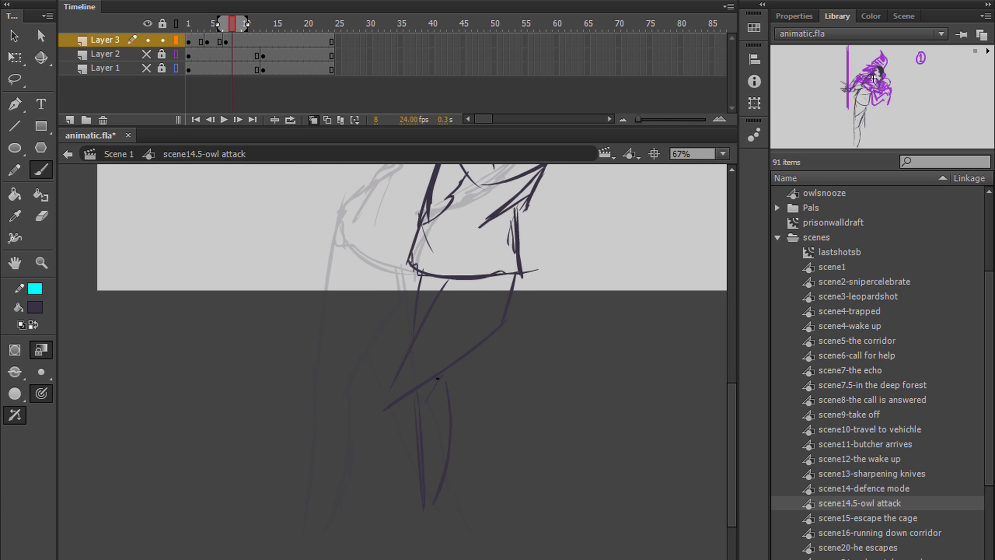
scroll(419, 435, up, 3)
key(h)
Add a blank keyframe at frame 9 and sketch the shoulder line, hanging arm with an oval hand and a circle for the head.
key(period)
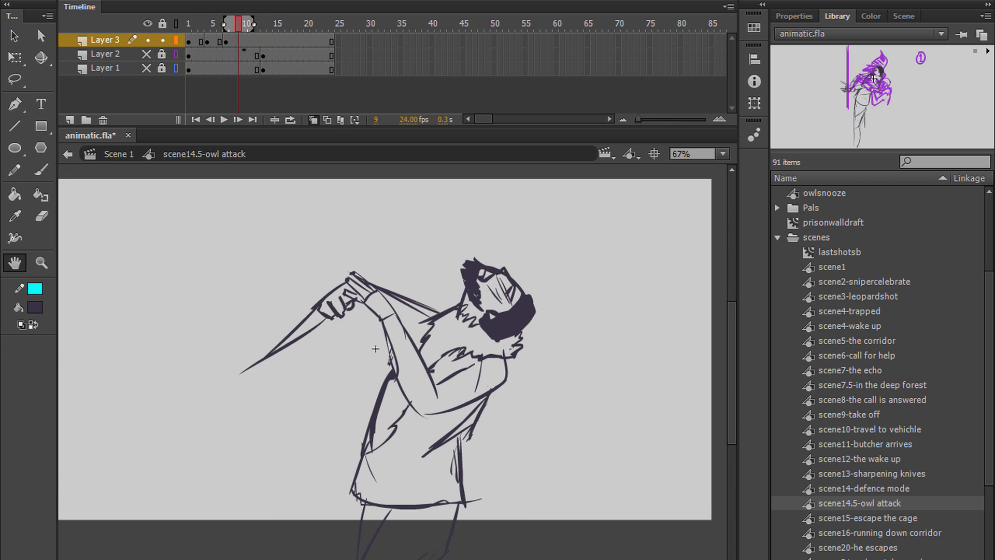
key(b)
drag(460, 304, 546, 386)
scroll(562, 356, down, 3)
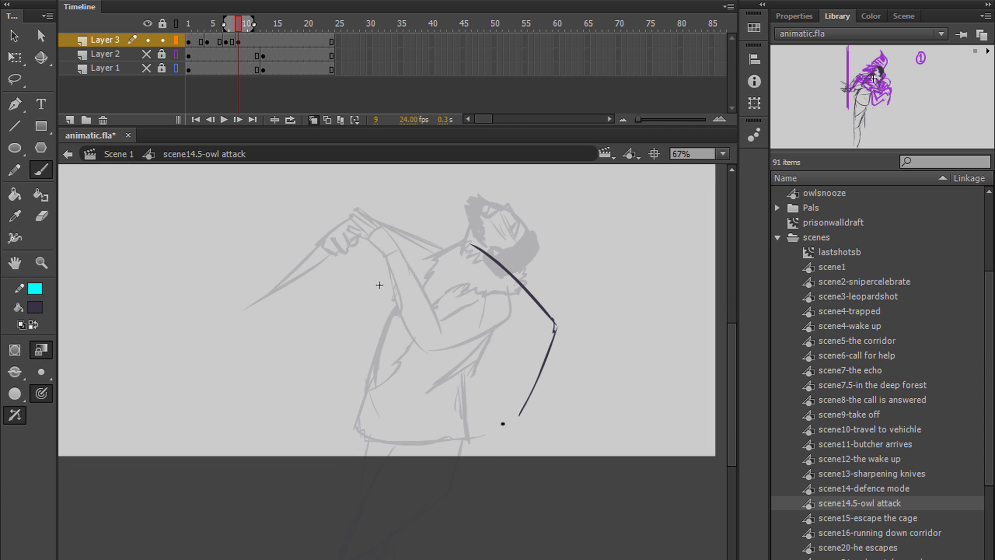
drag(379, 284, 397, 366)
key(ctrl+z)
drag(555, 384, 539, 477)
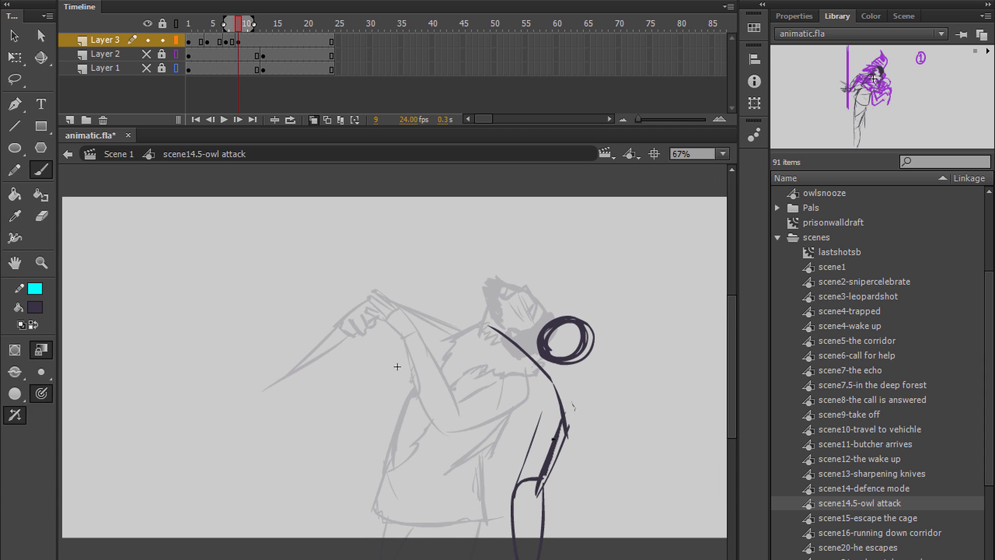
Sketch the outstretched arm and the coat's side, folds and hem in frame 9.
drag(402, 307, 554, 383)
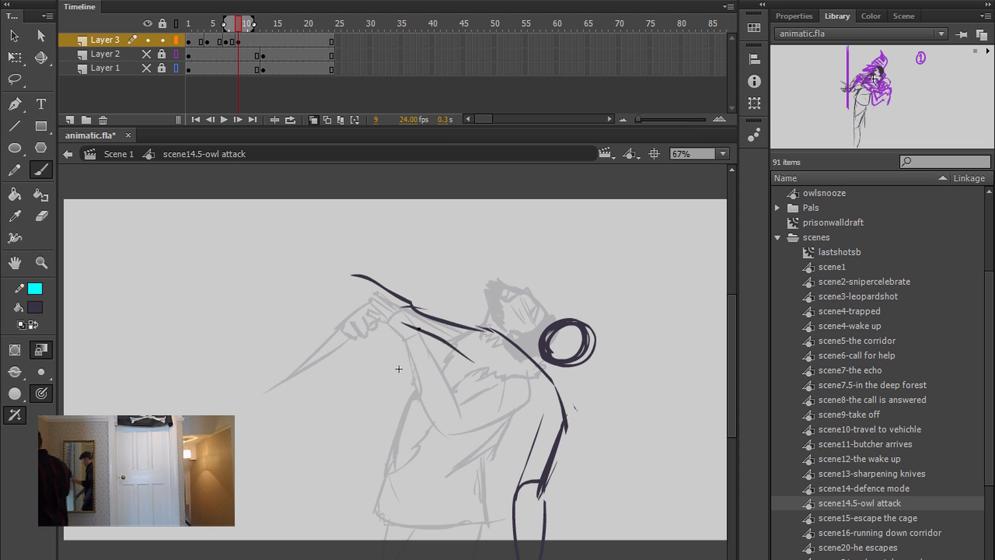
drag(476, 344, 392, 543)
mouse_move(469, 433)
mouse_down()
mouse_move(524, 467)
mouse_move(435, 472)
mouse_up()
drag(399, 369, 449, 255)
drag(548, 384, 440, 429)
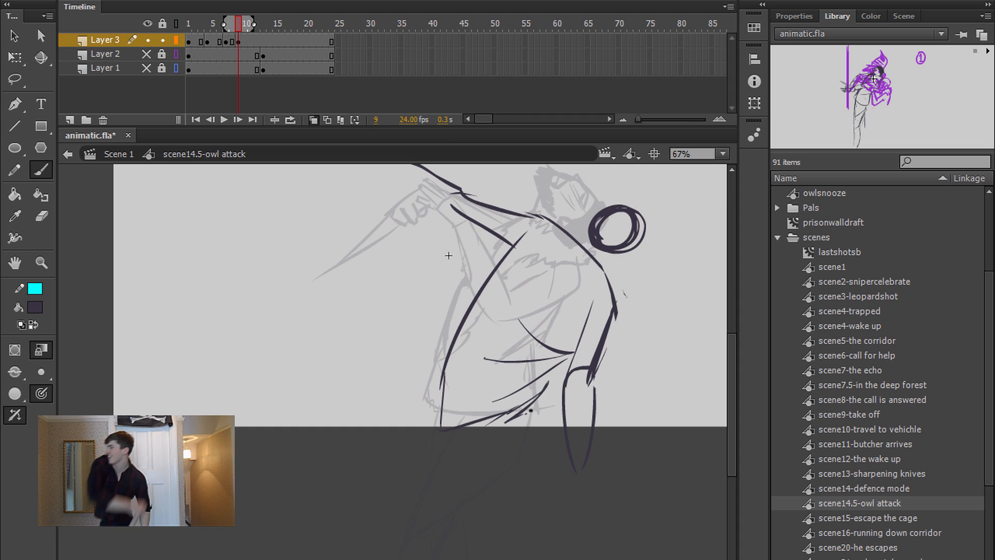
Draw the underside of the raised forearm and the clenched fist in frame 9.
drag(449, 255, 408, 350)
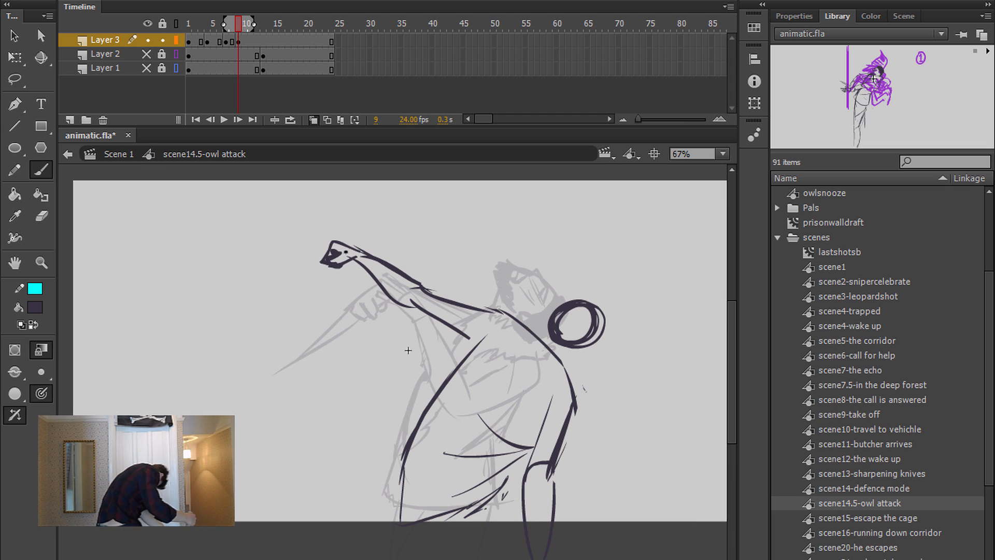
drag(324, 250, 406, 213)
key(period)
key(period)
key(period)
mouse_move(408, 350)
mouse_down()
mouse_move(364, 357)
mouse_move(396, 379)
mouse_move(405, 357)
mouse_move(482, 383)
mouse_move(490, 333)
mouse_up()
Rotate the forearm and fist of the frame 9 pose further upward about the elbow with Free Transform.
key(period)
key(period)
key(comma)
key(comma)
key(comma)
key(comma)
key(q)
click(429, 304)
Add a two-frame blank pose at the start of Layer 3 and sketch the man's bearded head over the onion skin.
key(comma)
key(comma)
key(comma)
key(comma)
key(comma)
key(comma)
key(comma)
key(comma)
key(comma)
key(h)
key(period)
key(F7)
key(b)
drag(363, 274, 359, 277)
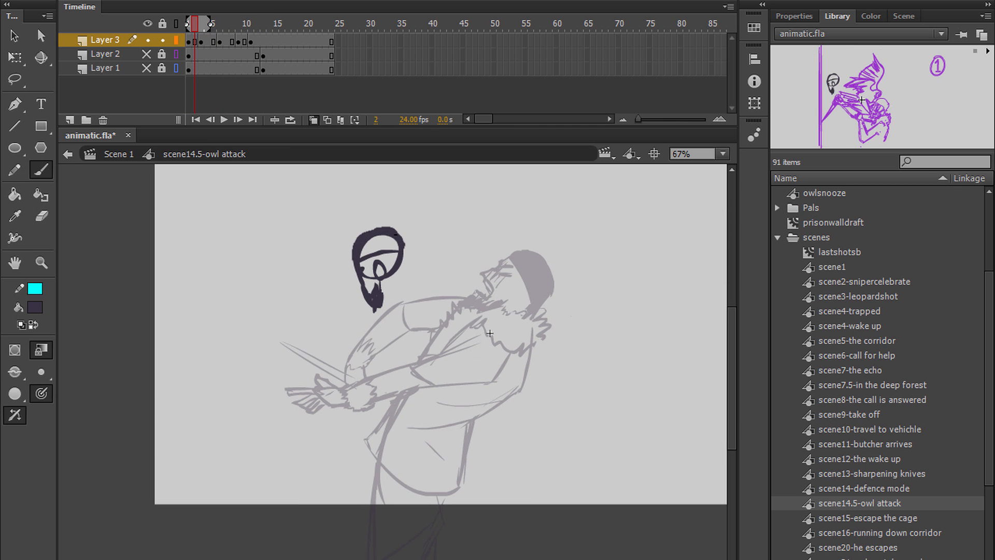
Fill in the cap and finish the beard on the head in the opening pose.
key(h)
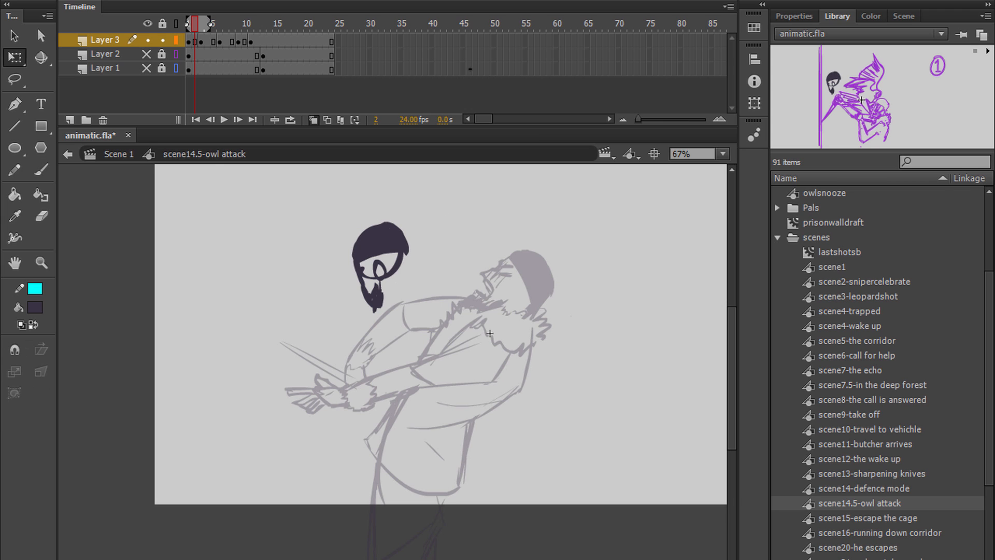
drag(489, 334, 467, 337)
key(b)
drag(387, 277, 406, 299)
key(h)
drag(467, 337, 465, 351)
Compare the following poses and sketch the shoulders and the first arm lines of the opening pose in frame 1.
key(period)
key(period)
key(period)
key(period)
key(period)
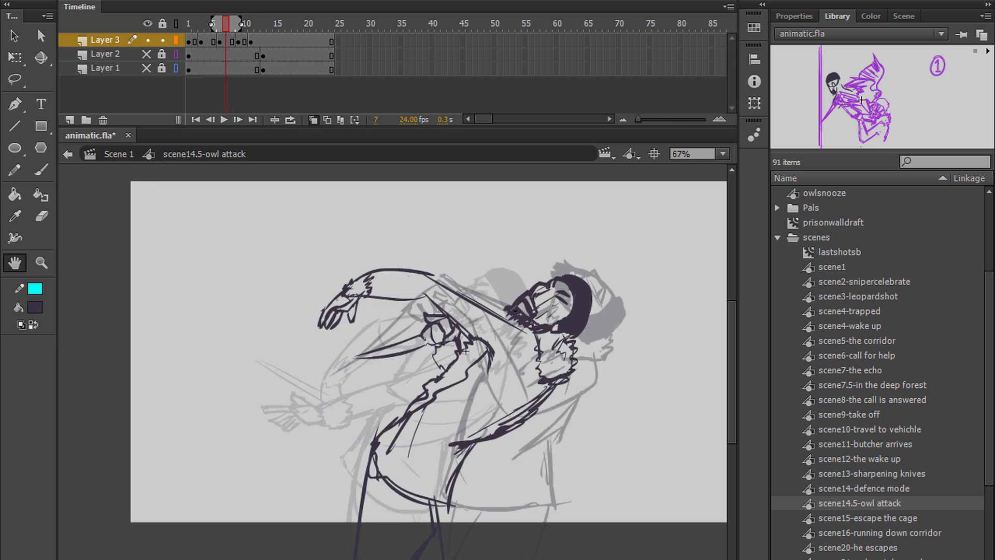
key(shift+comma)
scroll(562, 282, down, 1)
key(b)
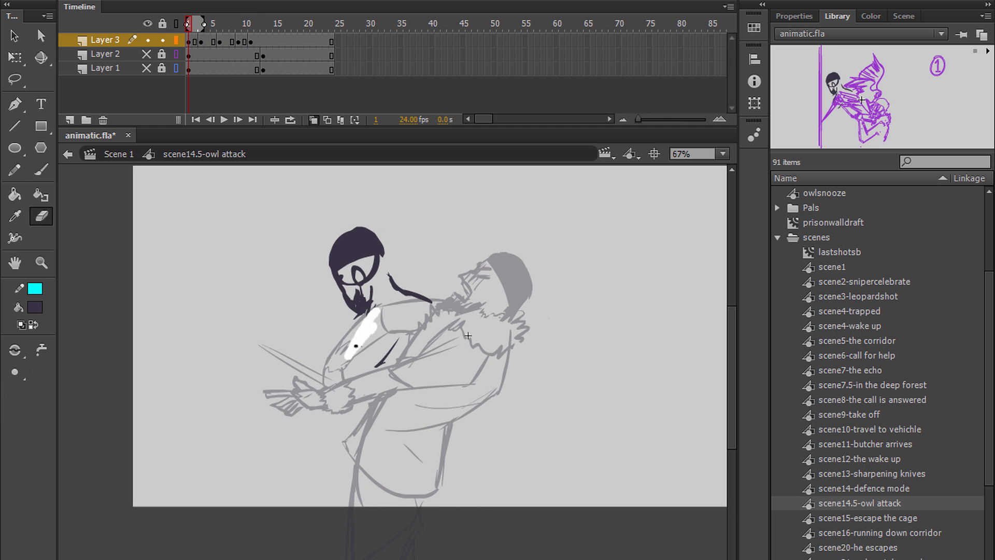
key(ctrl+z)
drag(468, 335, 457, 341)
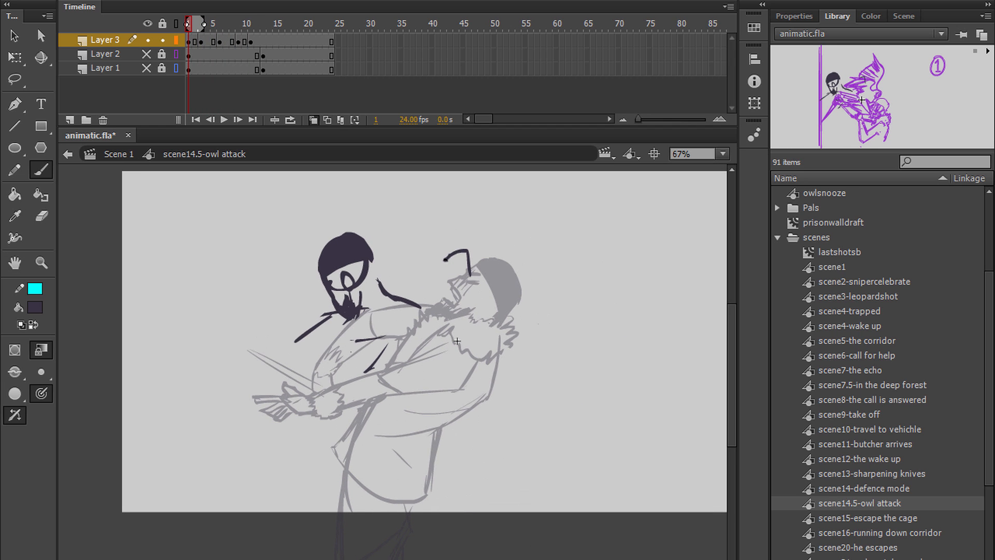
mouse_move(452, 255)
mouse_down()
mouse_move(470, 216)
mouse_move(482, 337)
mouse_move(515, 339)
mouse_up()
Play back the poses and add curved swing lines below the raised fist in the frame 11 pose.
key(Return)
key(b)
key(.)
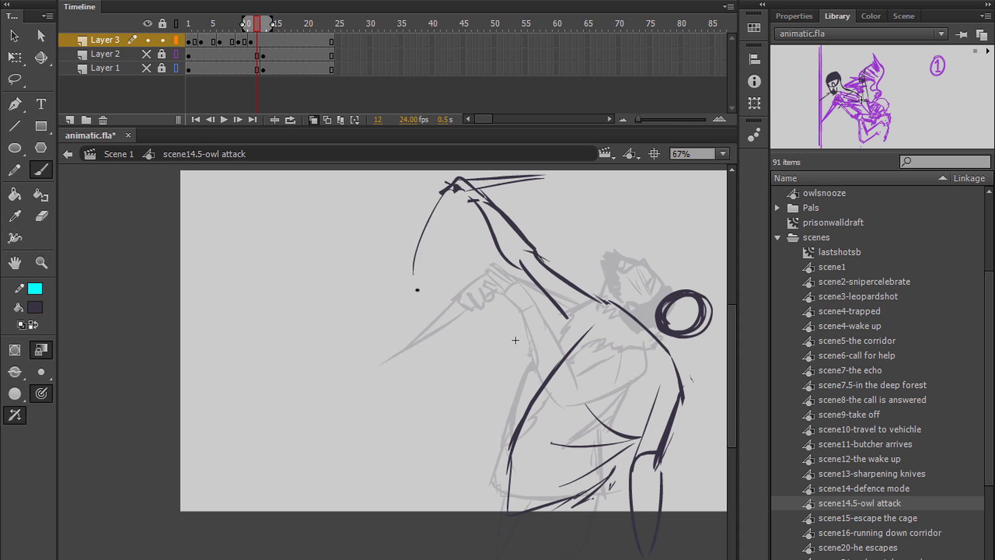
Redraw the knife at a flatter angle in the frame 9 pose.
key(comma)
key(comma)
key(comma)
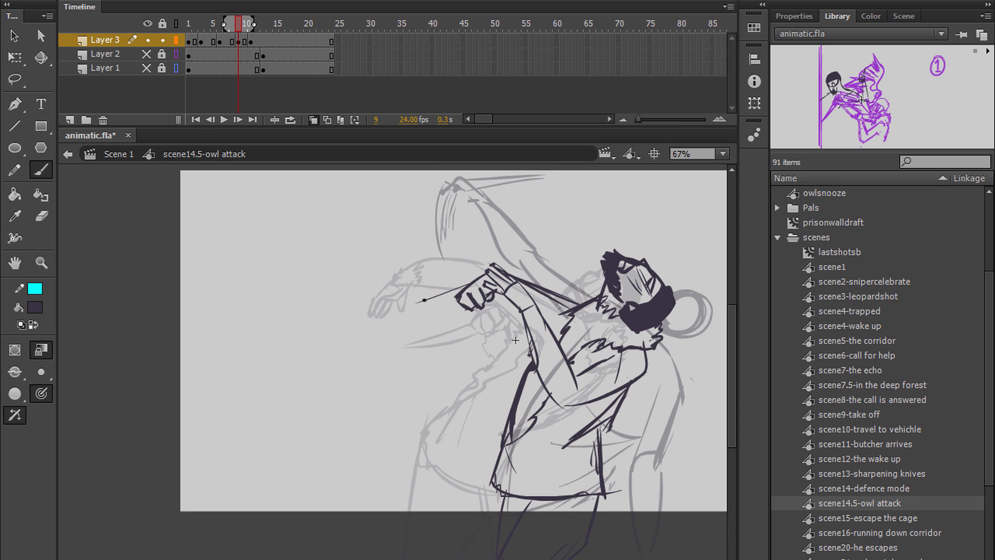
drag(515, 341, 442, 357)
Clean up the head circle in the frame 11 pose by redrawing its outline and erasing the surplus strokes.
key(period)
key(period)
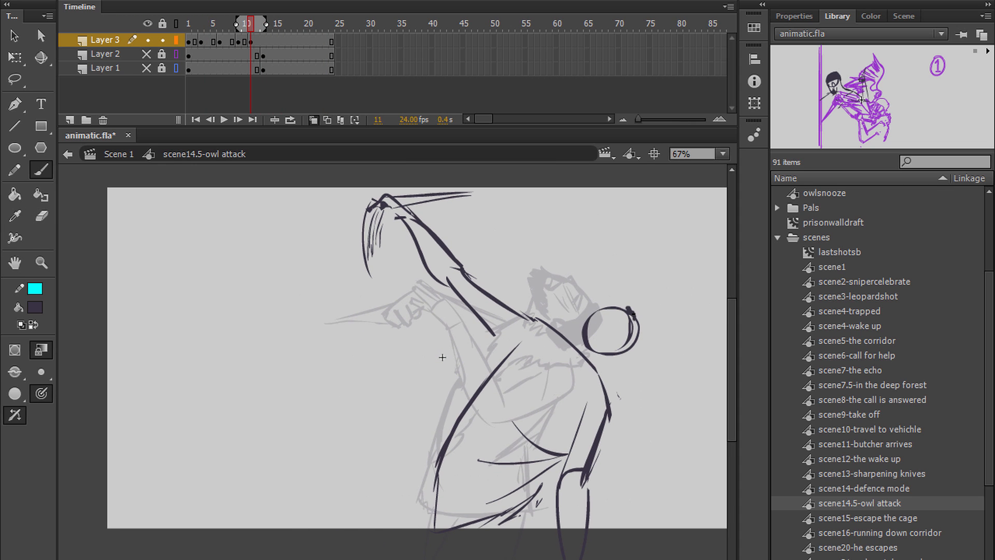
drag(632, 314, 588, 330)
key(e)
mouse_move(636, 323)
mouse_down()
mouse_move(627, 344)
mouse_move(631, 334)
mouse_move(636, 340)
mouse_up()
key(q)
key(b)
Step back and forth between frames 8 and 12 to compare the poses.
key(comma)
key(comma)
key(comma)
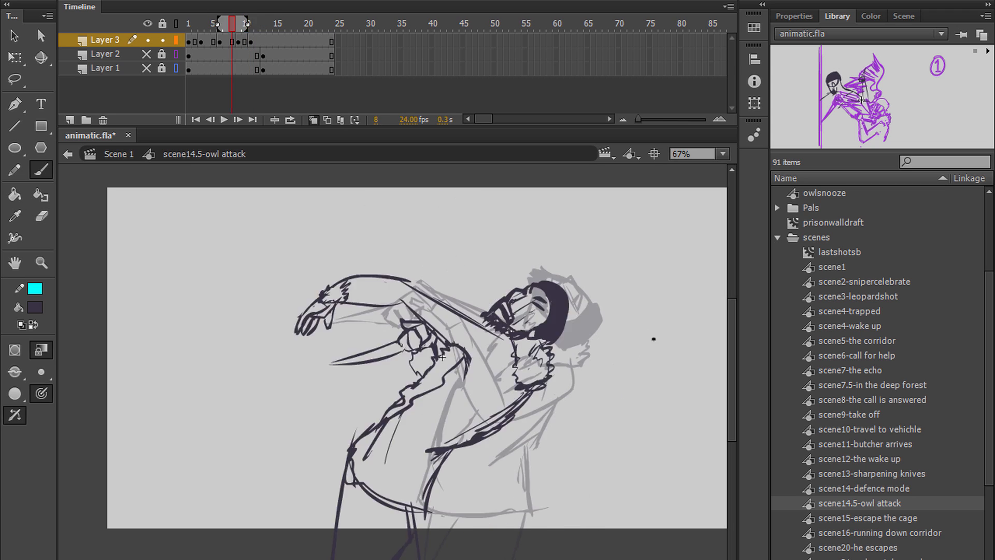
key(period)
key(period)
key(period)
key(period)
Redraw the upper arm in the frame 11 pose and fit the forearm to the elbow with the Lasso and Free Transform.
key(e)
key(b)
drag(450, 283, 520, 340)
key(l)
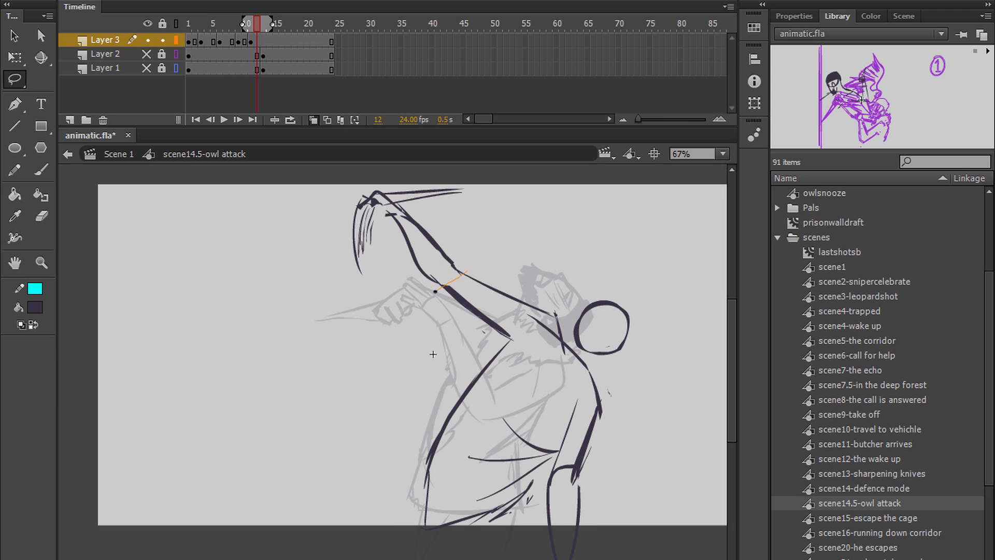
key(q)
mouse_move(460, 275)
mouse_down()
mouse_move(457, 297)
mouse_move(495, 299)
mouse_up()
key(b)
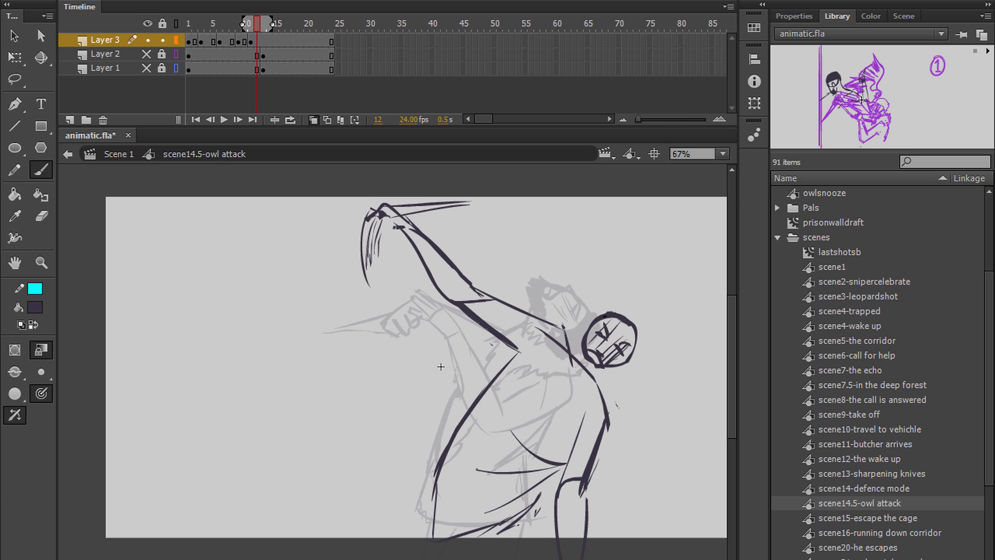
Fill in the dark hair and beard around the face in the frame 11 pose.
drag(593, 375, 626, 364)
drag(625, 366, 593, 361)
key(h)
drag(672, 356, 633, 388)
Play back the swing and shift the poses following the opening one later along Layer 3.
key(Return)
key(Return)
key(Return)
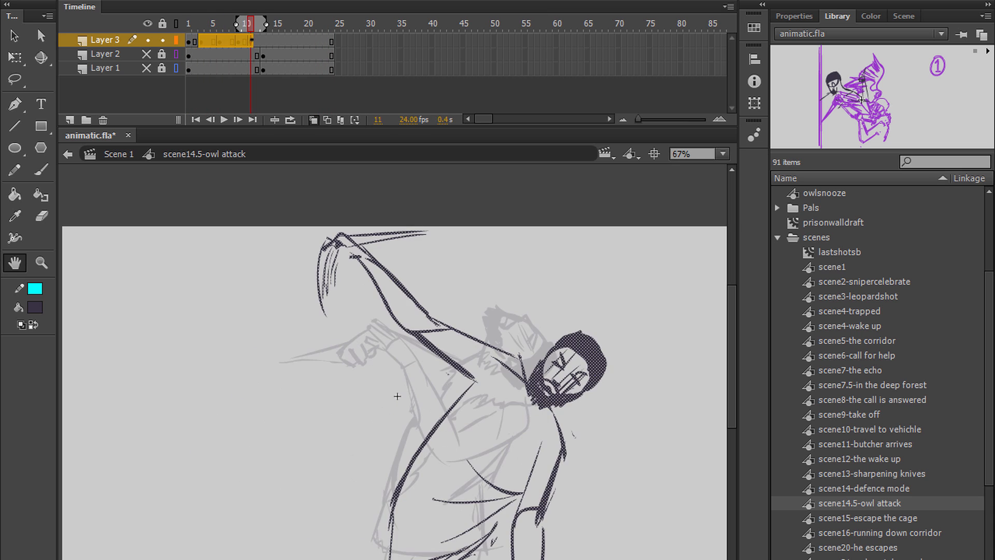
drag(636, 350, 717, 286)
drag(674, 311, 705, 305)
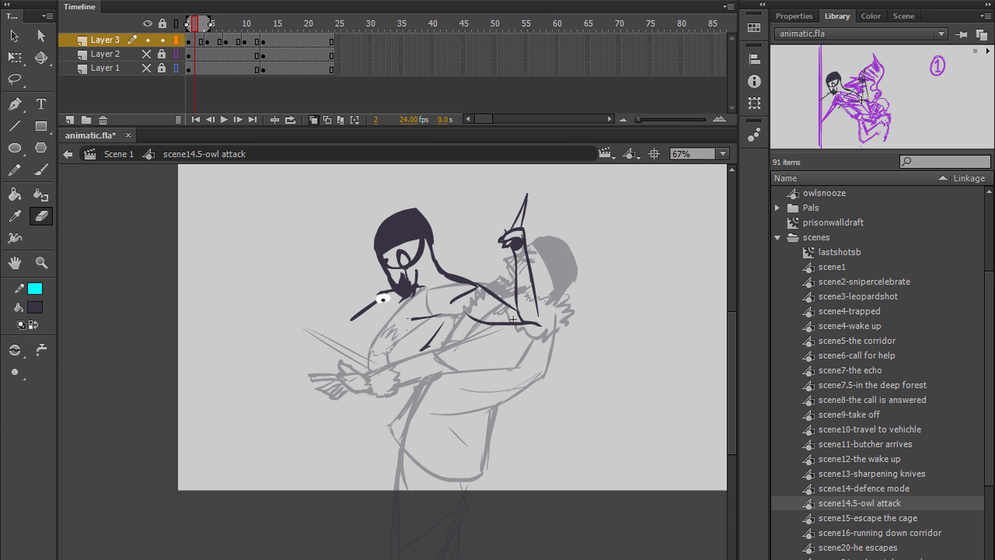
Draw the shoulder and upper arm on the empty-handed side of the opening pose.
key(b)
drag(372, 302, 343, 358)
drag(383, 301, 340, 392)
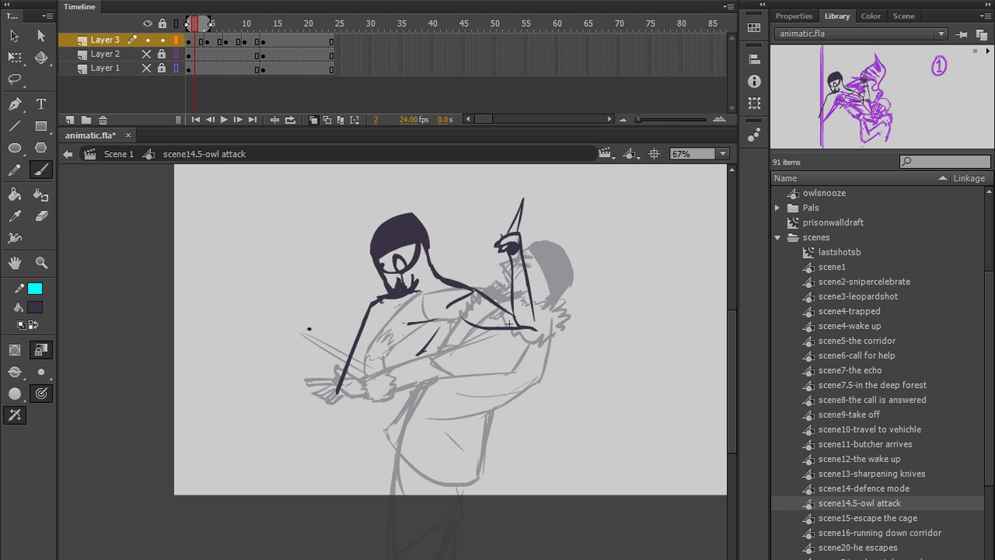
drag(305, 319, 346, 415)
drag(317, 318, 341, 383)
drag(395, 342, 344, 415)
Erase the surplus strokes beside the upper arm and draw the raised forearm and hand in the opening pose.
scroll(451, 337, up, 1)
key(e)
drag(316, 306, 340, 420)
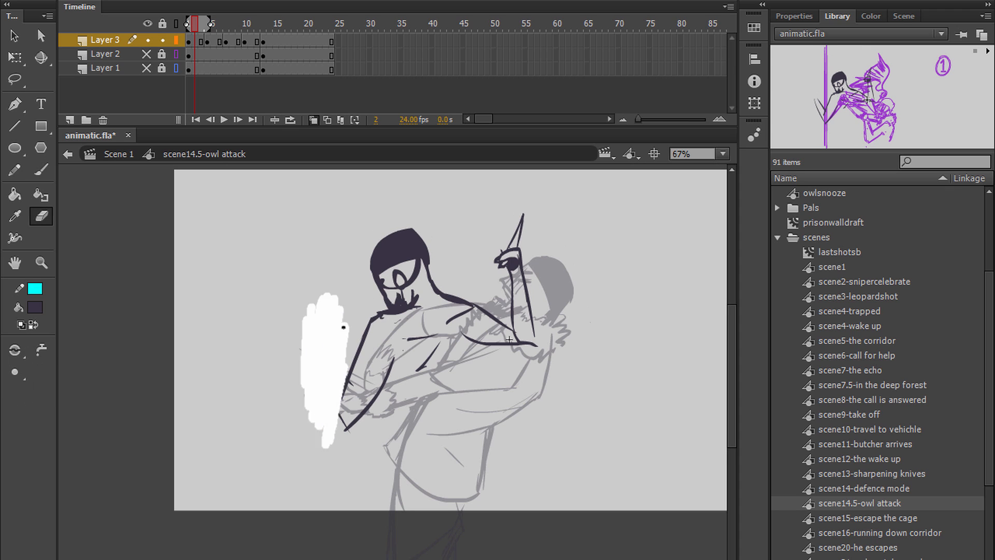
key(b)
drag(298, 369, 363, 429)
drag(287, 336, 298, 371)
drag(466, 311, 472, 299)
key(e)
key(ctrl+z)
key(ctrl+z)
drag(514, 327, 508, 319)
key(b)
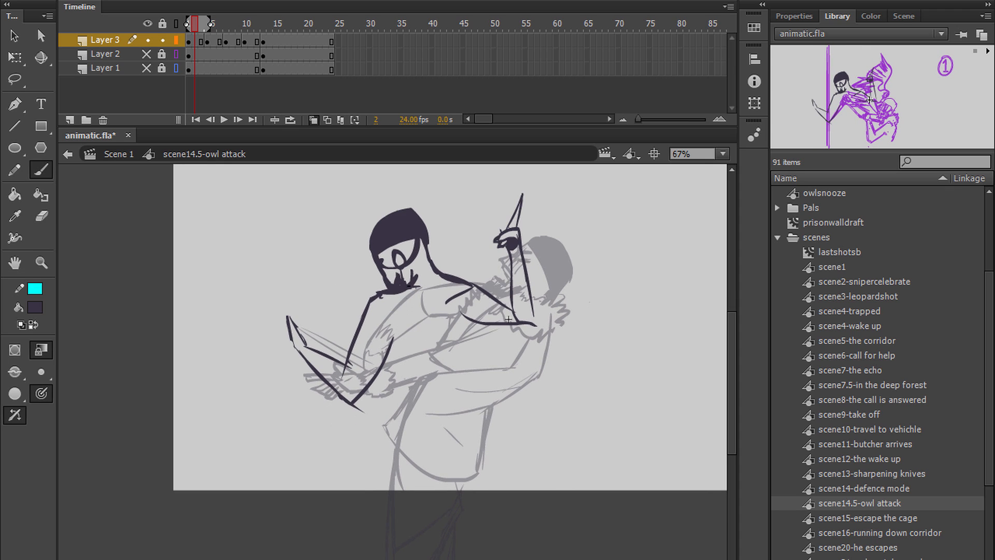
Erase the plain neck and shoulder line in the opening pose and draw a ragged fur collar around the neck.
key(e)
drag(469, 275, 430, 317)
key(b)
drag(426, 321, 473, 287)
drag(477, 321, 475, 301)
Draw the torso and legs of the opening pose and play back the swing.
drag(484, 304, 475, 349)
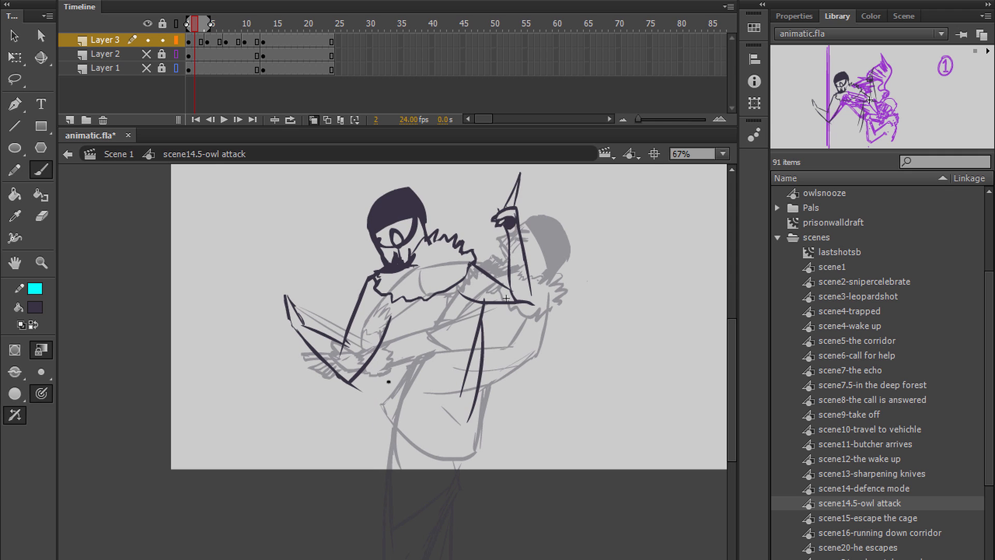
drag(381, 346, 395, 454)
drag(485, 359, 474, 457)
mouse_move(506, 296)
mouse_down()
mouse_move(497, 286)
mouse_move(438, 385)
mouse_up()
scroll(498, 285, down, 8)
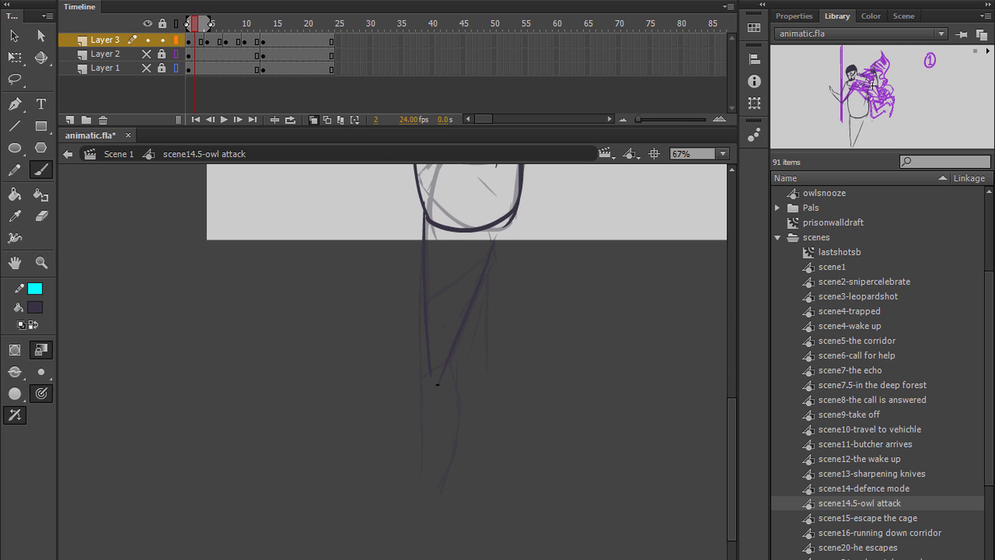
drag(456, 348, 452, 497)
scroll(491, 381, up, 3)
drag(585, 278, 530, 473)
key(Return)
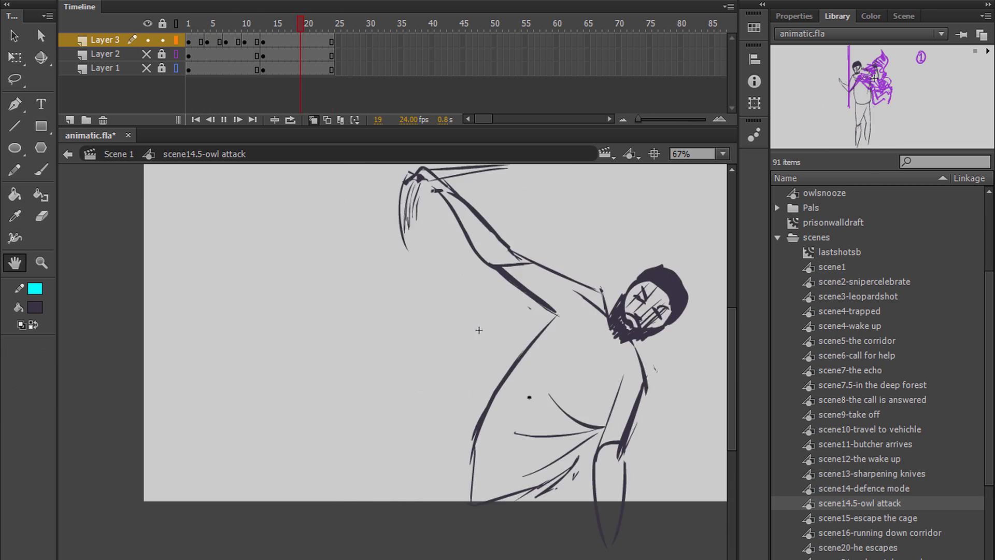
key(Return)
Add a ragged fur collar and coat fold lines to the frame 13 pose.
scroll(623, 317, up, 5)
scroll(441, 385, down, 5)
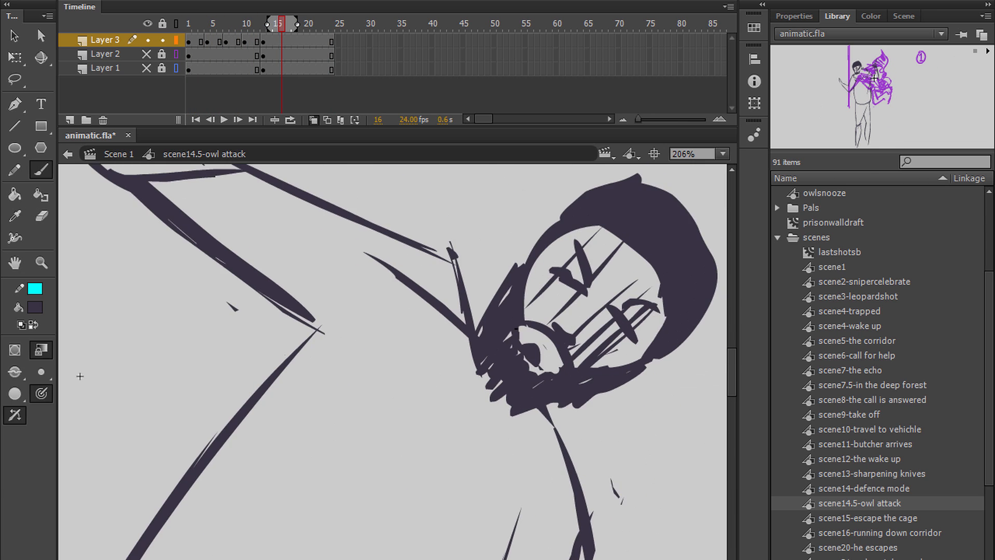
key(comma)
key(comma)
key(comma)
mouse_move(442, 385)
mouse_down()
mouse_move(390, 364)
mouse_move(410, 209)
mouse_up()
Insert a blank keyframe at frame 16 on Layer 3 and sketch the raised arm holding the knife.
key(Return)
key(F7)
key(b)
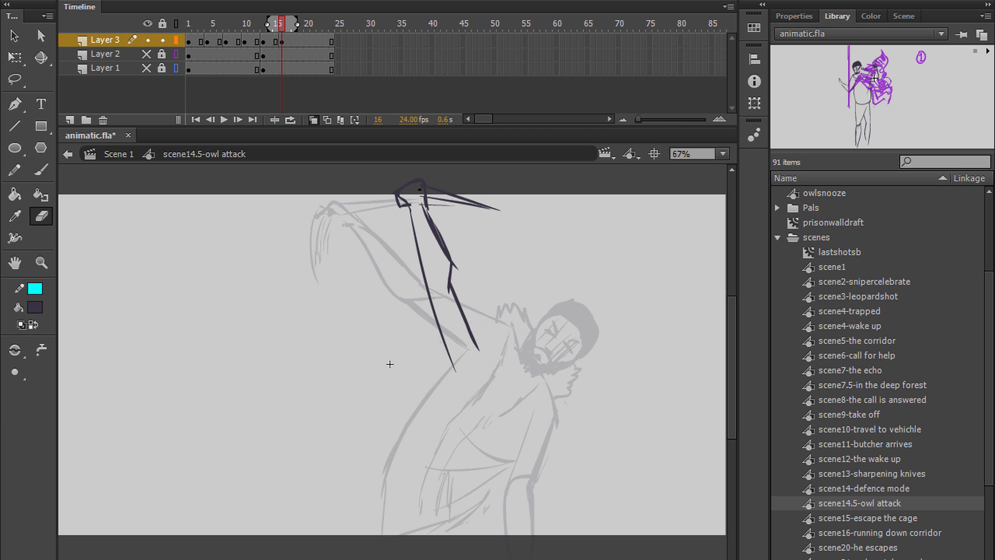
drag(490, 388, 478, 402)
mouse_move(385, 344)
mouse_down()
mouse_move(387, 418)
mouse_move(472, 337)
mouse_up()
Play back the swing and extend the frame 7 pose by one frame, moving the following poses later.
key(Return)
key(Return)
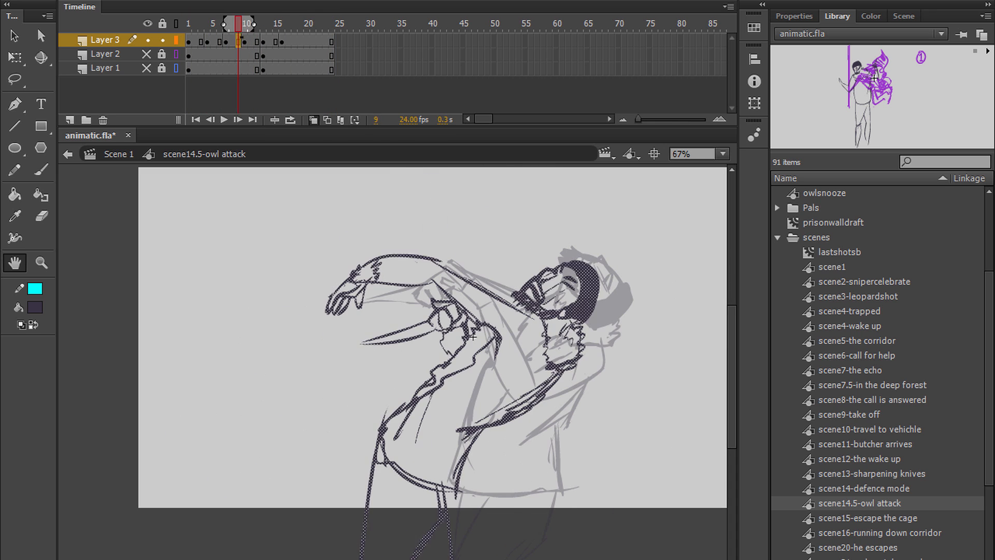
key(Return)
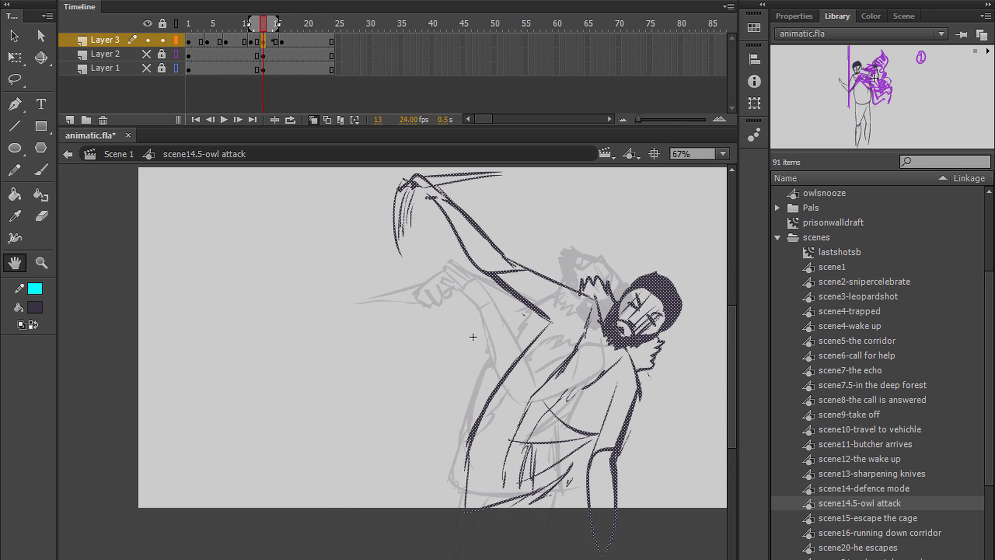
key(Return)
key(Return)
Draw the legs and scribbled coat tail below the body in the frame 14 pose.
mouse_move(473, 337)
mouse_down()
mouse_move(461, 338)
mouse_move(426, 294)
mouse_move(490, 156)
mouse_up()
key(Return)
key(b)
key(comma)
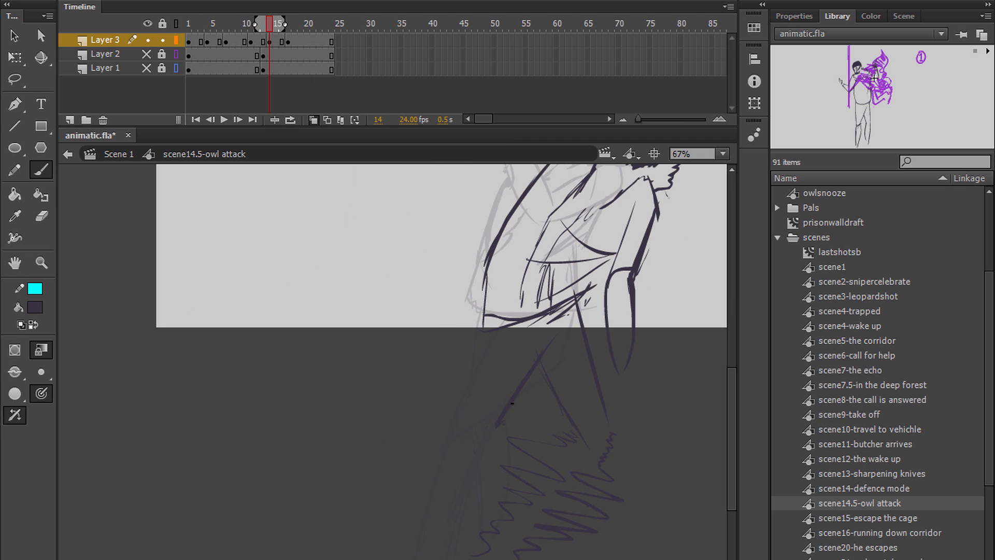
drag(490, 157, 409, 403)
Save the file and play back the swing to check the retimed poses.
key(Return)
key(Return)
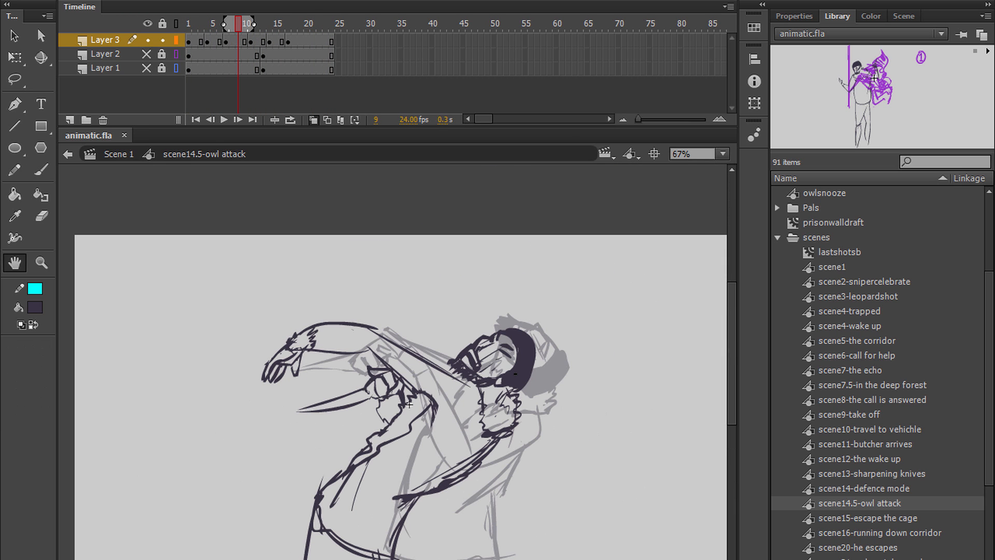
drag(409, 404, 411, 384)
key(Return)
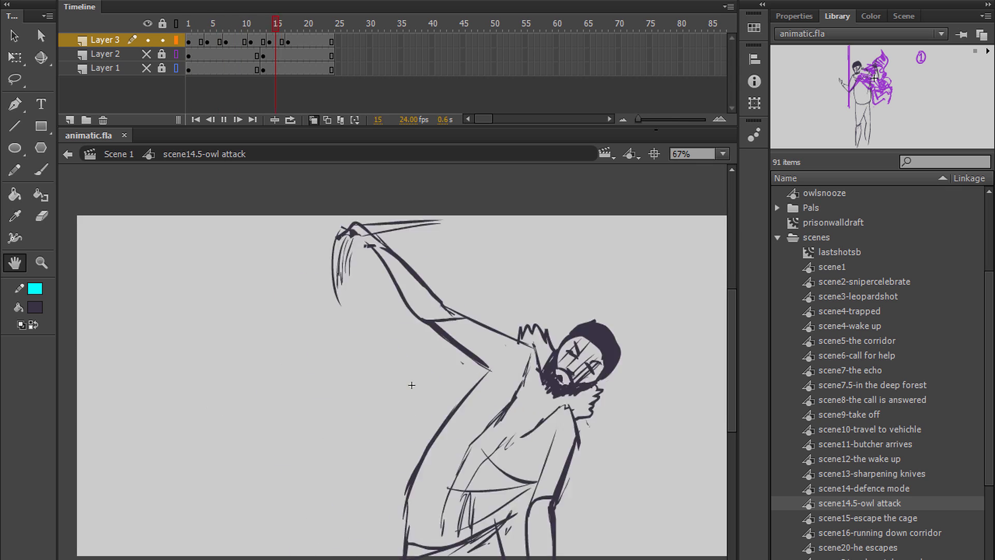
key(Return)
Angle the frame 17 knife arm closer to the previous pose and draw the shoulder and dark-haired head.
key(q)
key(shift+comma)
key(Return)
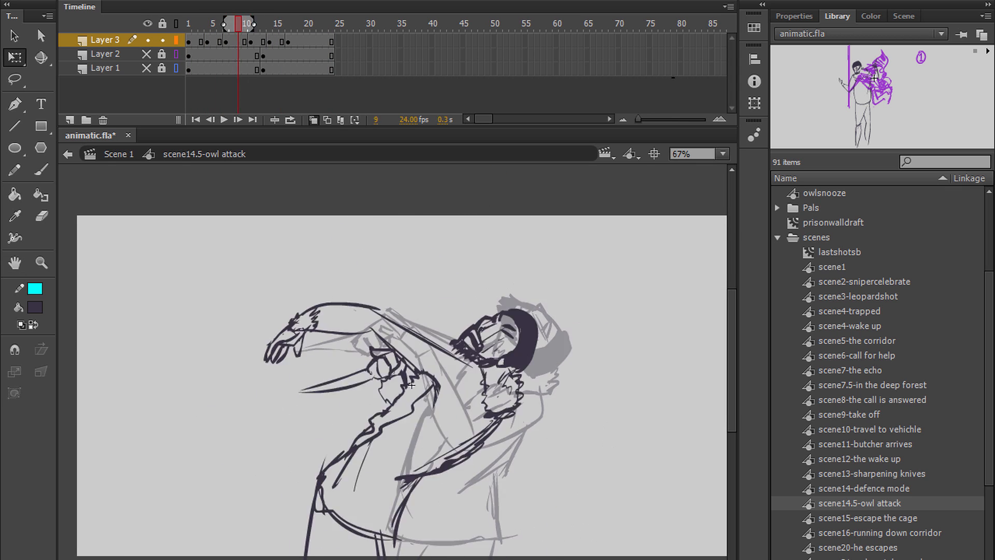
key(b)
key(Return)
mouse_move(518, 322)
mouse_down()
mouse_move(552, 310)
mouse_move(560, 353)
mouse_up()
key(b)
drag(544, 314, 559, 312)
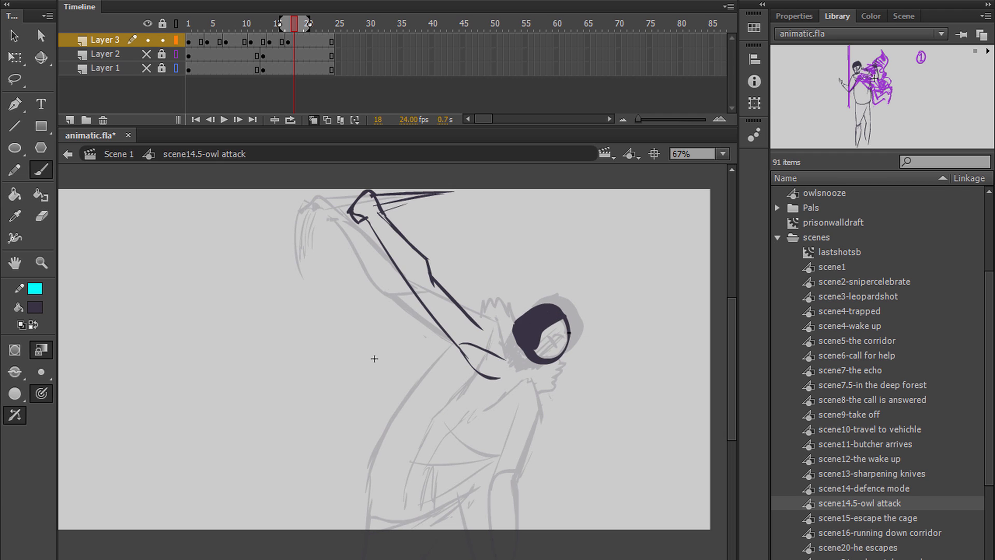
drag(374, 359, 370, 352)
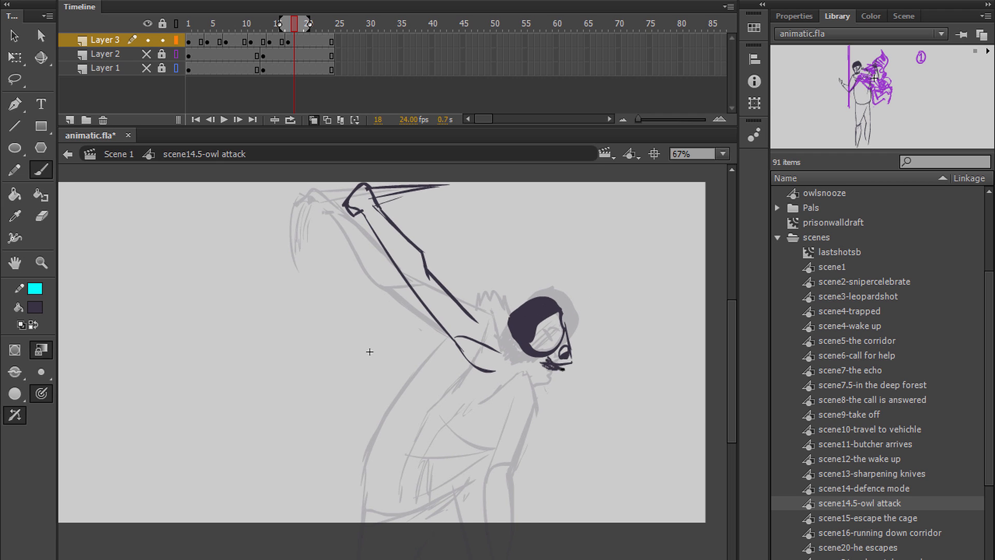
Touch up the armpit and sleeve lines in the frame 14 pose.
key(comma)
key(comma)
key(comma)
key(comma)
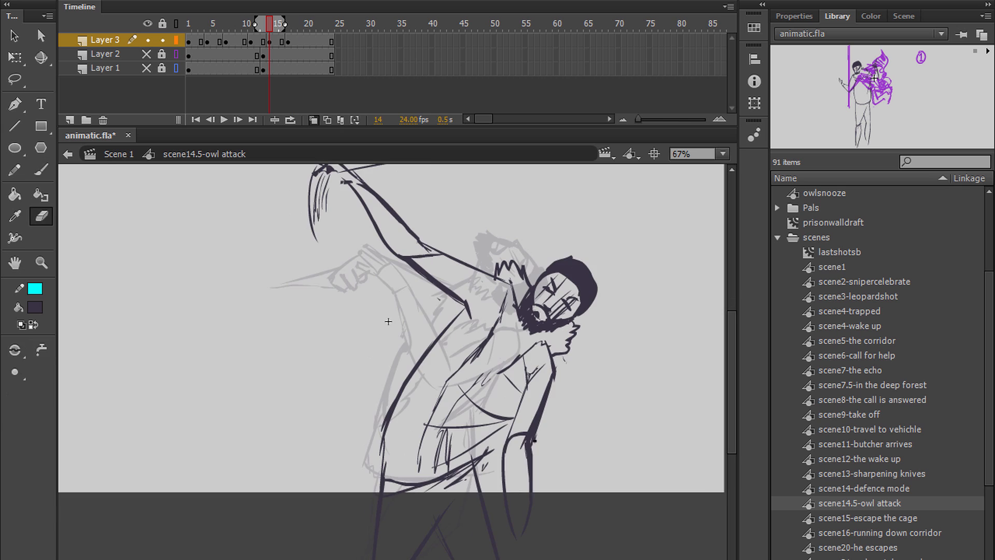
mouse_move(369, 352)
mouse_down()
mouse_move(447, 415)
mouse_move(447, 406)
mouse_up()
Tilt the head in the frame 1 pose with Free Transform and redraw its hair and beard.
key(comma)
key(comma)
key(comma)
key(comma)
key(comma)
key(comma)
key(comma)
key(comma)
key(comma)
key(comma)
key(comma)
key(comma)
key(comma)
key(q)
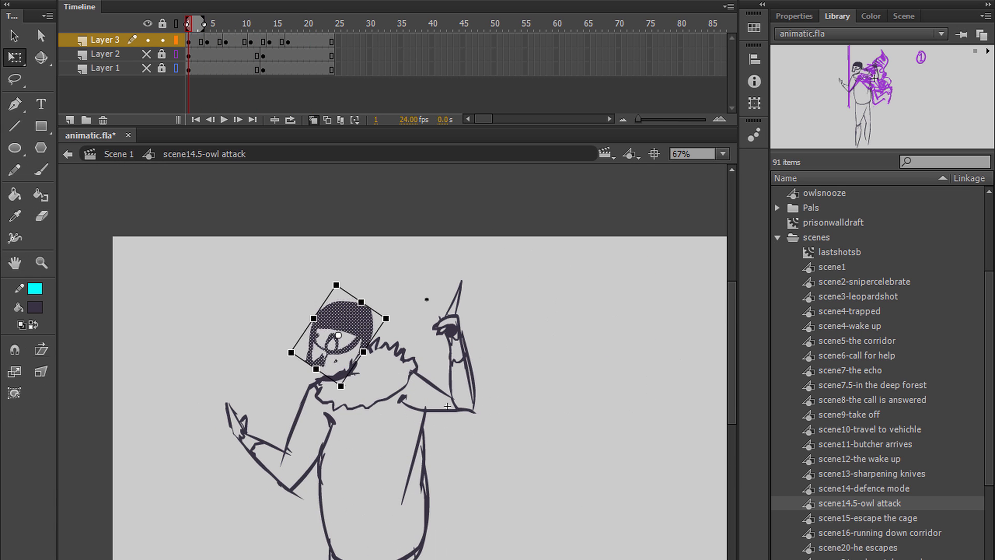
key(e)
Step forward and back through the frames to compare the opening pose with the following ones.
key(period)
key(period)
key(period)
key(period)
key(period)
key(period)
key(period)
key(period)
key(period)
key(period)
key(period)
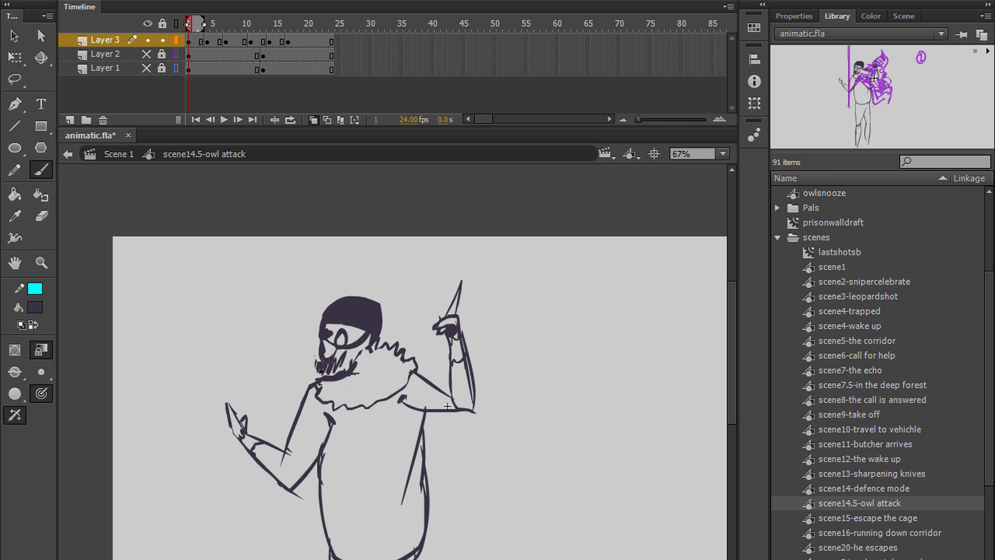
mouse_move(447, 406)
mouse_down()
mouse_move(433, 429)
mouse_move(448, 394)
mouse_move(611, 321)
mouse_up()
key(comma)
key(comma)
key(comma)
key(comma)
key(comma)
key(comma)
key(comma)
key(comma)
key(comma)
key(comma)
Insert a blank keyframe at frame 2 and sketch the knife arm lower and closer to the body.
key(b)
drag(613, 244, 603, 340)
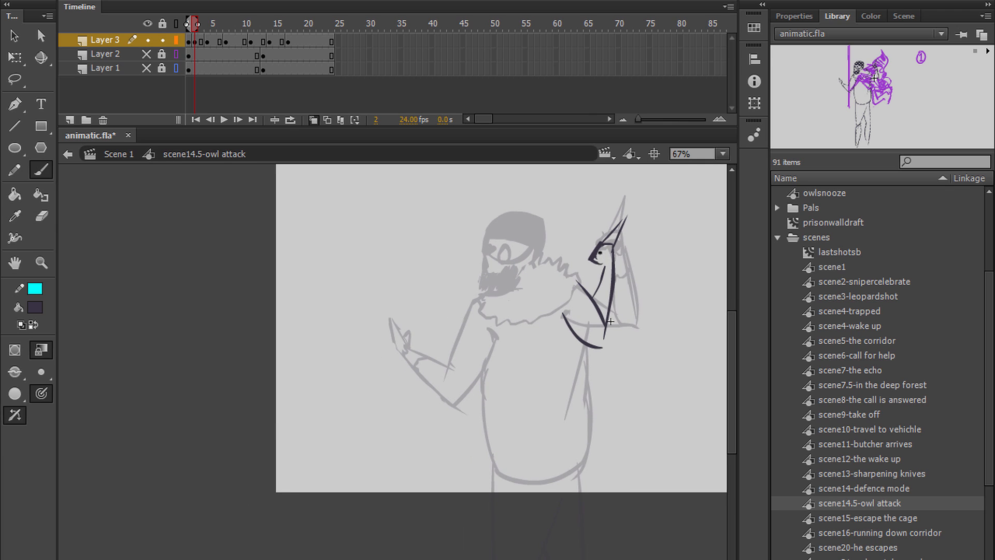
drag(611, 321, 605, 289)
Draw the other arm in the frame 2 pose, lowered and reaching outward with an open hand.
drag(464, 284, 494, 413)
drag(500, 287, 463, 411)
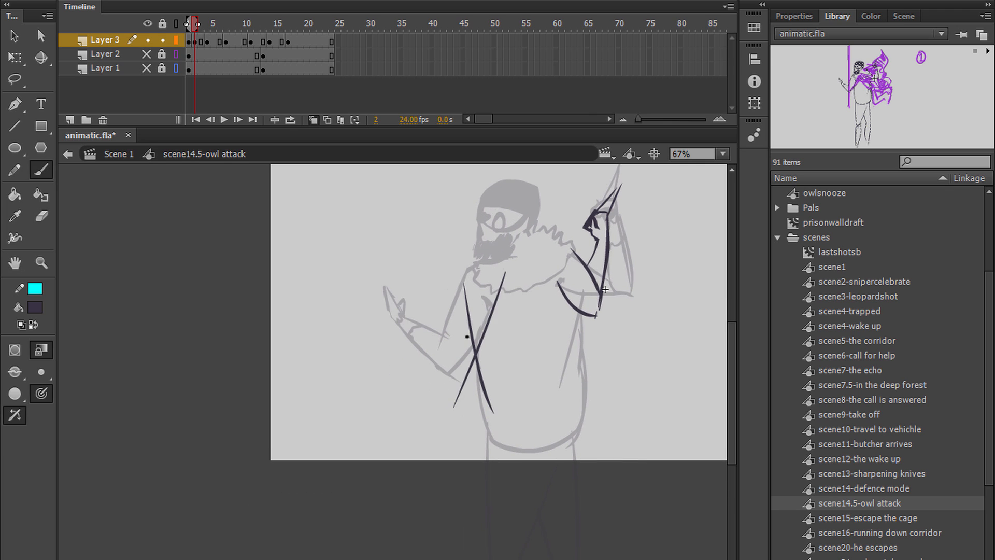
drag(386, 400, 366, 419)
drag(467, 311, 539, 294)
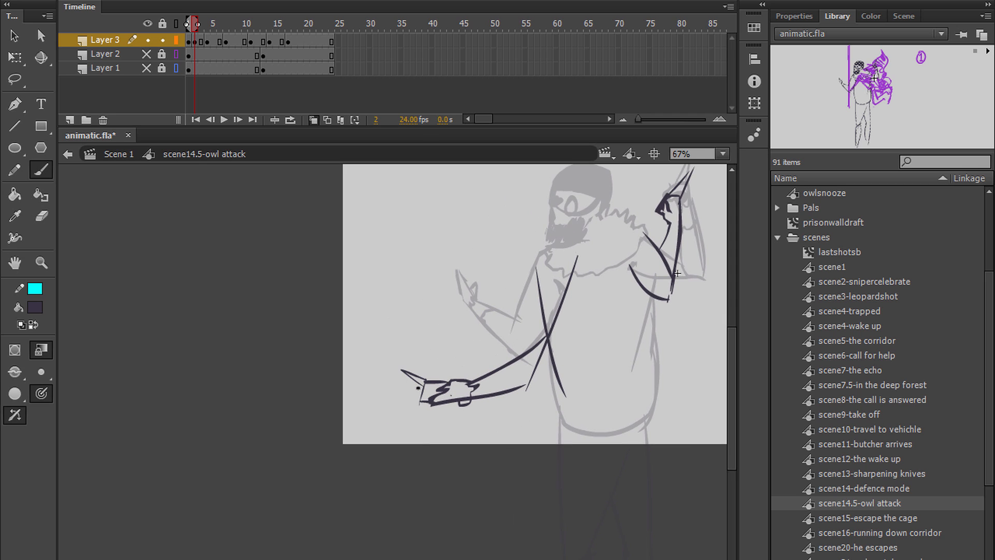
drag(677, 273, 696, 299)
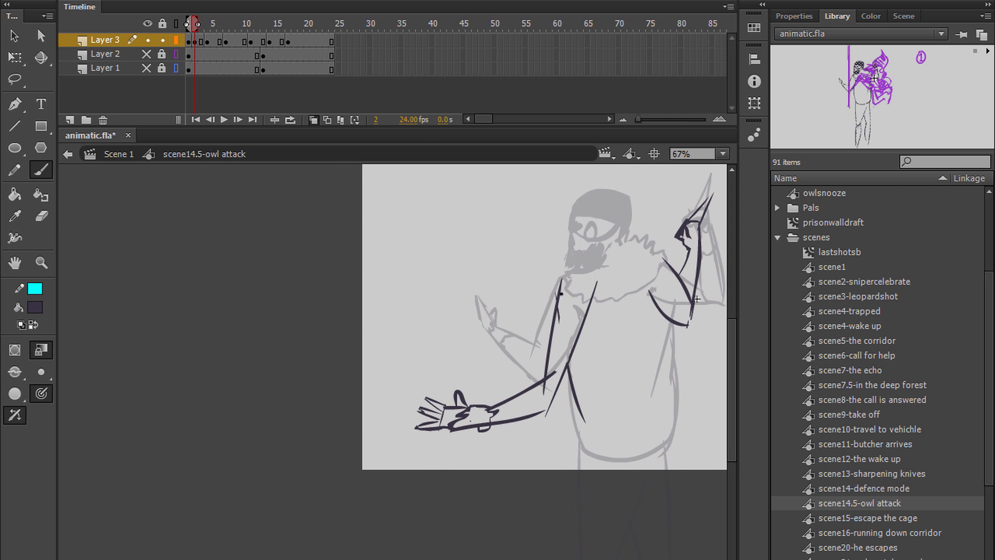
drag(561, 294, 596, 268)
mouse_move(673, 394)
mouse_down()
mouse_move(631, 364)
mouse_move(598, 424)
mouse_up()
Shift the whole frame 2 drawing slightly left with Free Transform.
key(ctrl+a)
key(q)
drag(477, 363, 457, 364)
Draw the head in the frame 2 pose with the face profile, filled dark hair and beard.
key(b)
drag(480, 242, 478, 299)
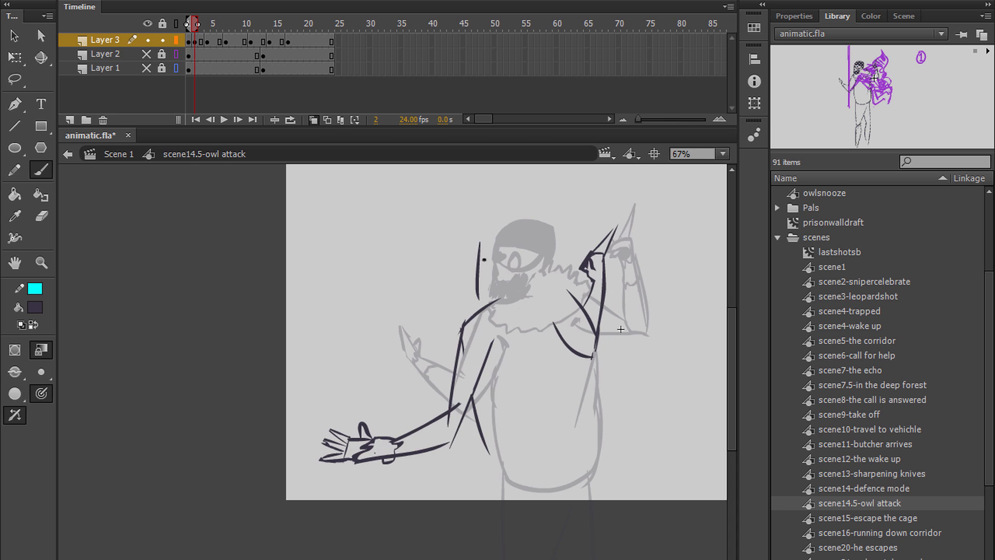
key(k)
click(507, 238)
key(b)
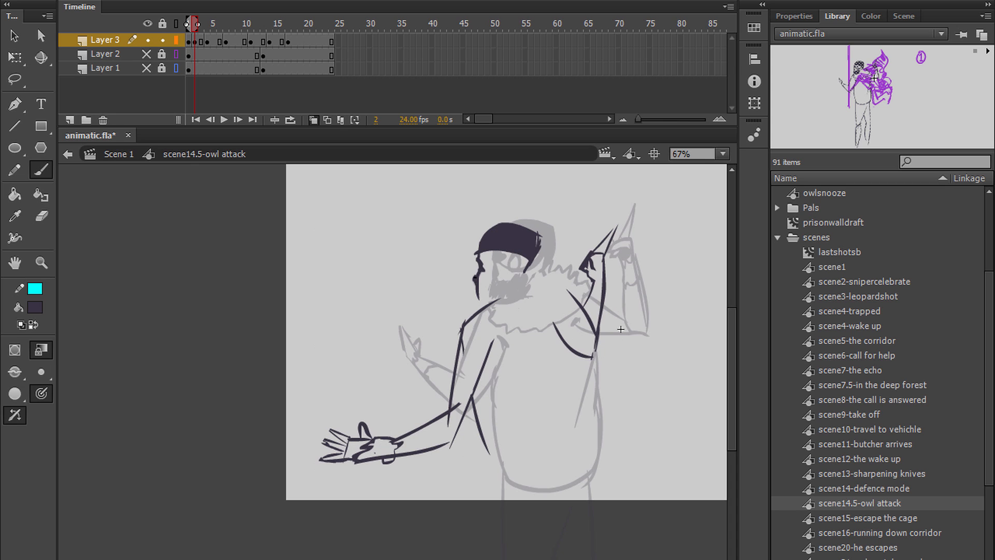
Play back the swing to check the new frame 2 pose.
key(Return)
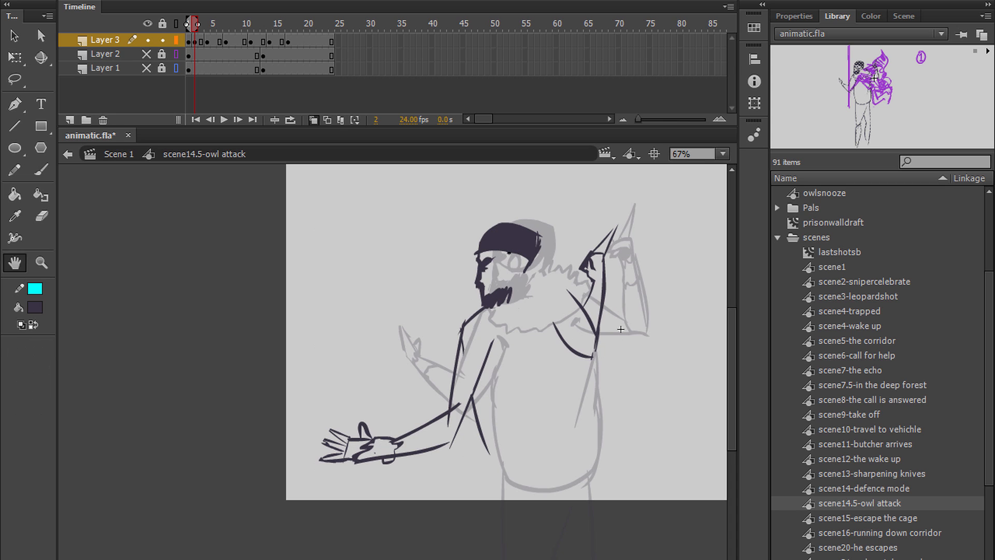
drag(523, 303, 471, 334)
mouse_move(568, 365)
mouse_down()
mouse_move(506, 377)
mouse_move(420, 373)
mouse_up()
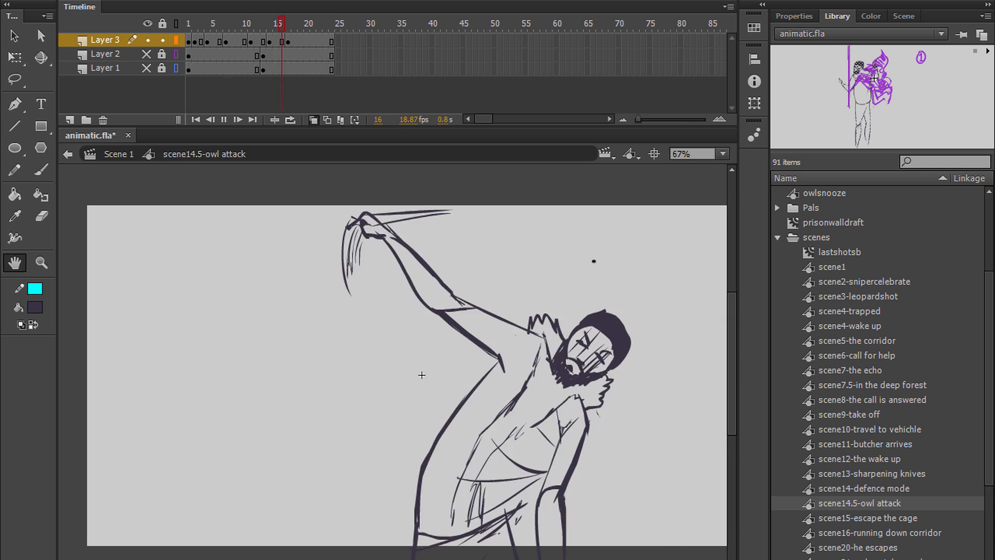
key(b)
key(Return)
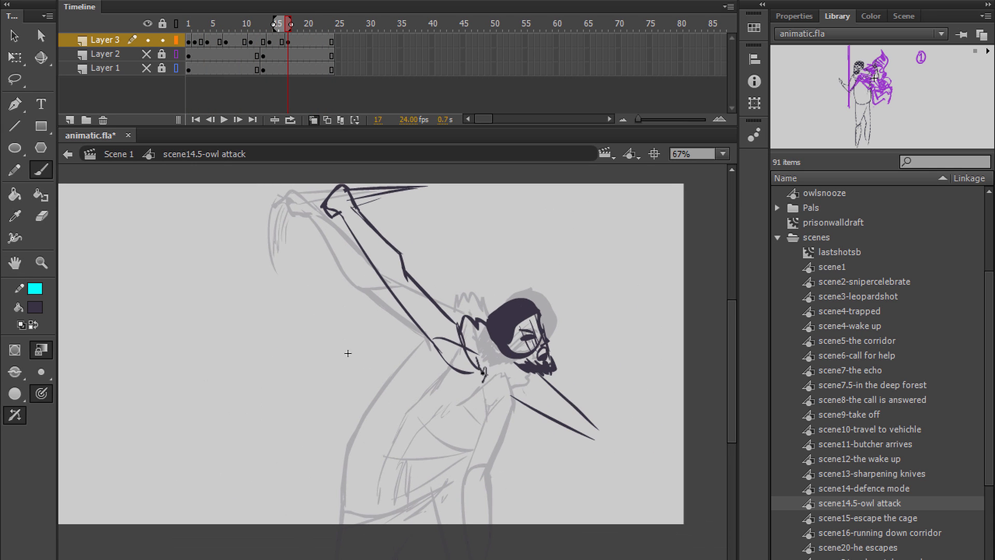
Draw the torso, coat front, legs and bent far arm of the frame 17 pose over onion skin outlines, and play back the swing.
drag(348, 354, 397, 262)
drag(488, 464, 442, 319)
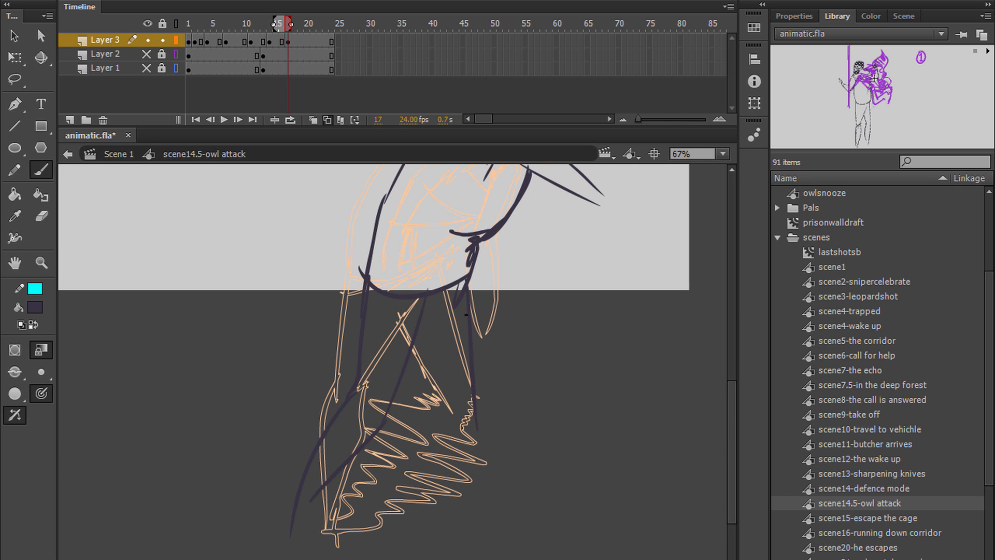
key(Return)
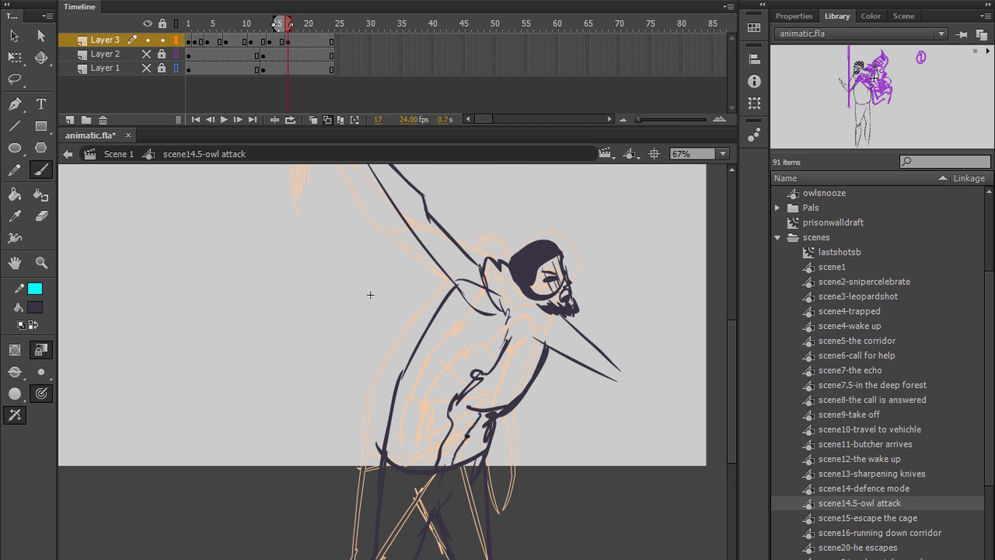
key(Return)
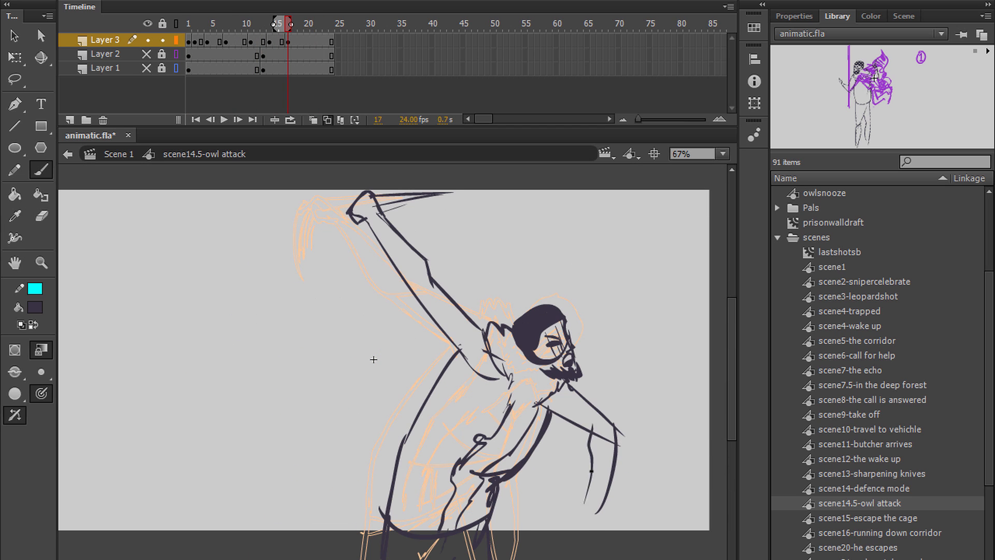
mouse_move(373, 360)
mouse_down()
mouse_move(401, 327)
mouse_move(400, 359)
mouse_up()
key(Return)
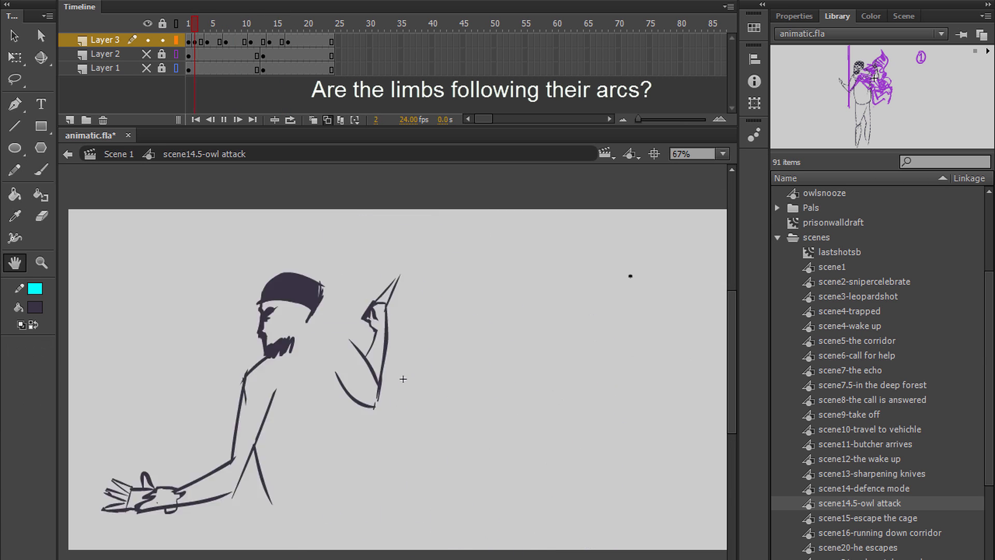
key(Return)
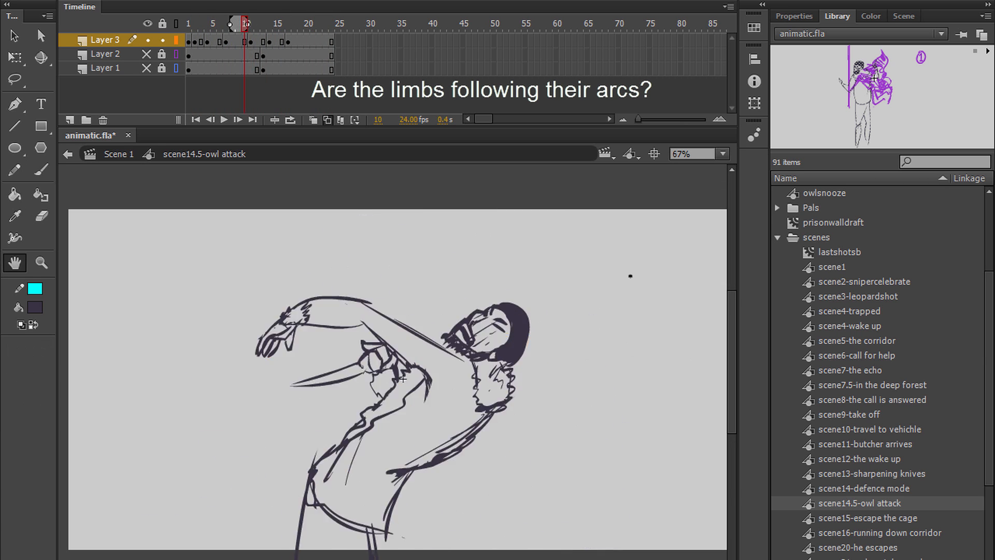
Adjust the tilt and position of the head in the frame 8 pose with Free Transform, clean up strokes and play back the swing.
key(Return)
key(q)
key(ctrl+a)
mouse_move(539, 367)
mouse_down()
mouse_move(533, 356)
mouse_move(497, 384)
mouse_up()
key(e)
drag(408, 376, 410, 348)
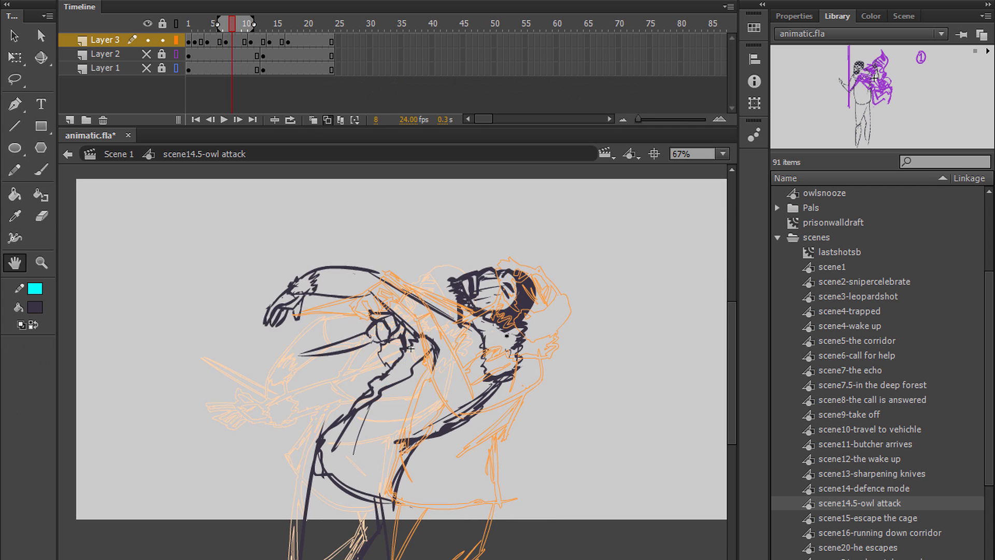
key(Return)
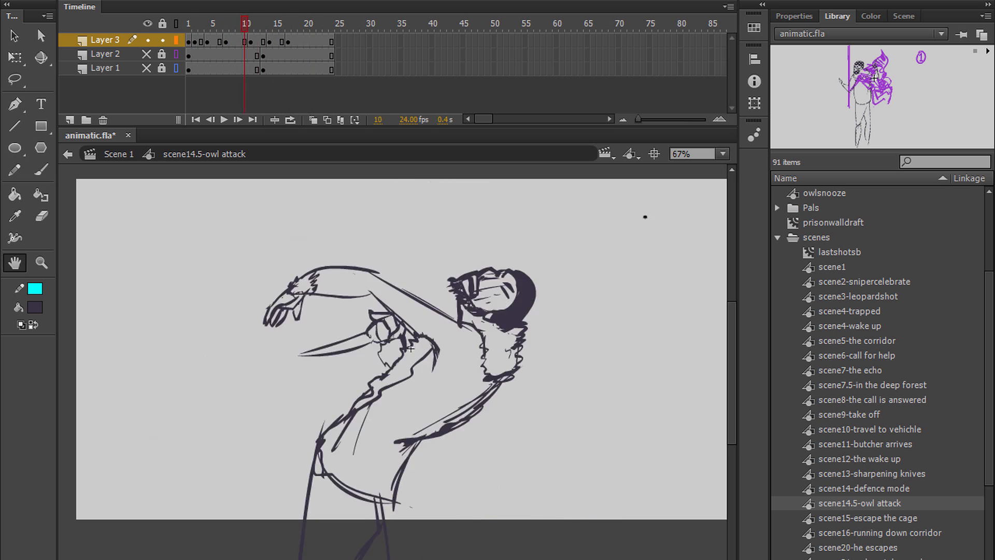
Erase stray lines around the raised hand in the frame 14 pose.
key(Return)
key(e)
drag(348, 214, 337, 262)
key(b)
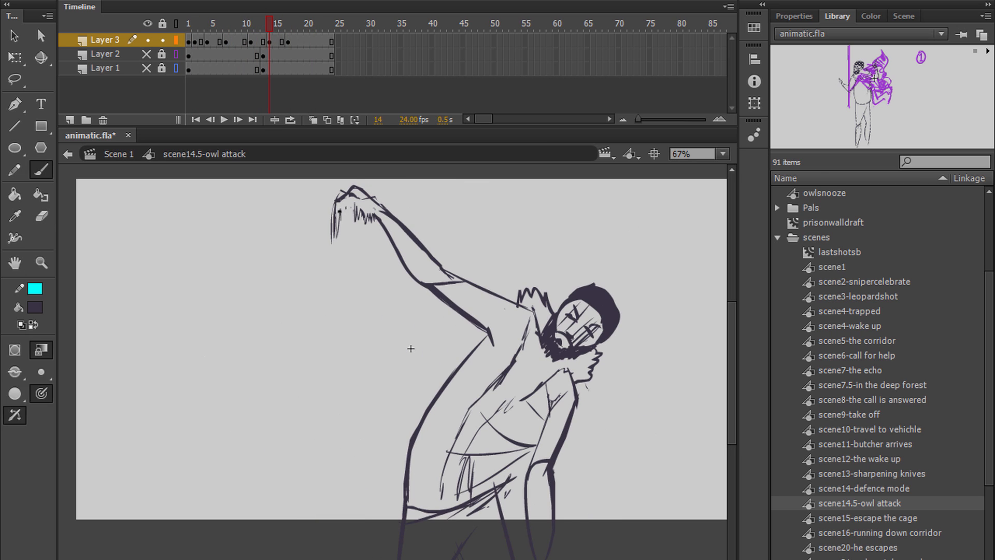
mouse_move(411, 349)
mouse_down()
mouse_move(404, 412)
mouse_move(410, 376)
mouse_move(435, 337)
mouse_move(427, 320)
mouse_move(403, 353)
mouse_move(381, 330)
mouse_up()
Play back the swing, turn on onion skinning, and insert a blank keyframe at frame 20 on Layer 3.
key(Return)
key(alt+shift+o)
key(Return)
key(Return)
key(Return)
key(F7)
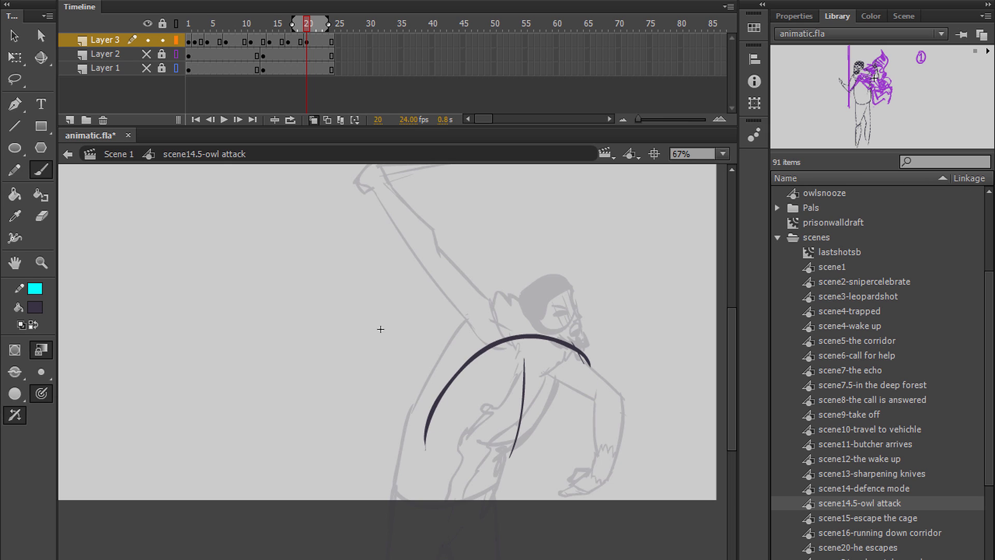
Draw the knife arm swinging down in the frame 20 pose, with a long blade and ragged sleeve strokes.
key(h)
key(Return)
drag(380, 329, 392, 370)
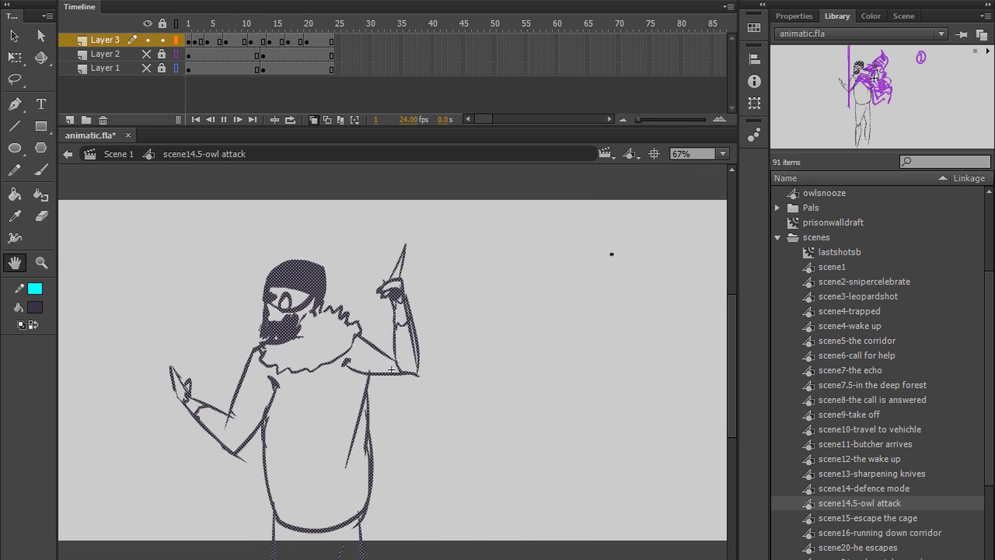
key(Return)
key(b)
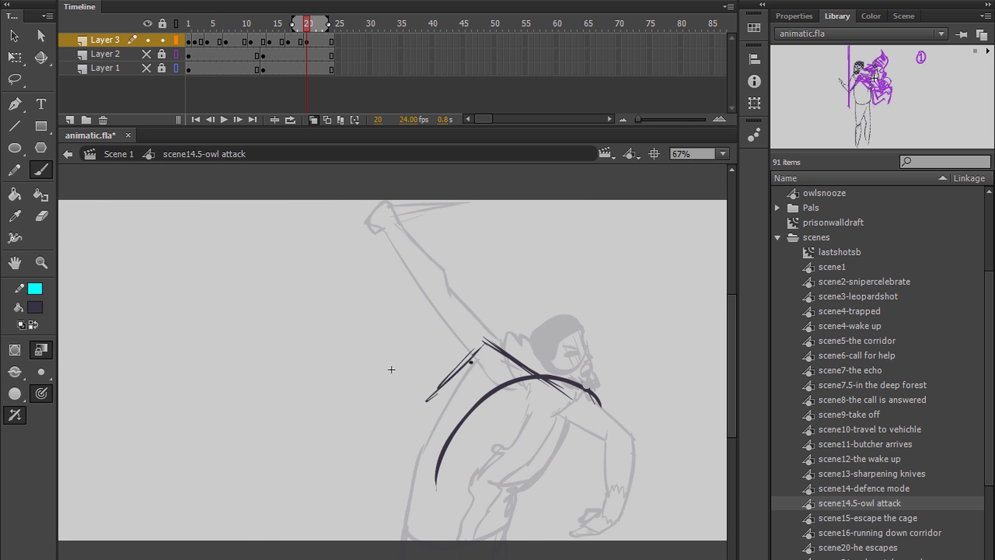
key(ctrl+z)
key(ctrl+z)
drag(427, 324, 482, 341)
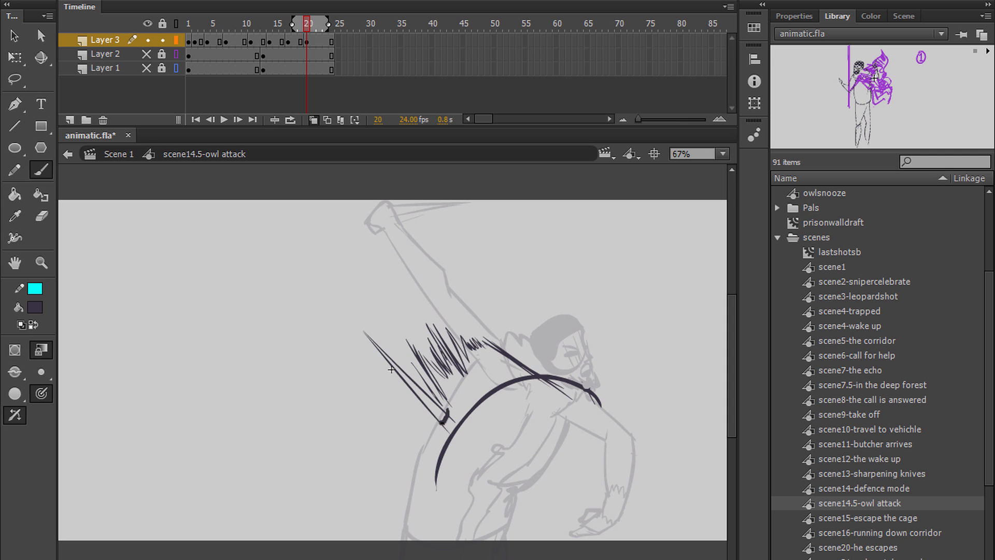
key(ctrl+z)
drag(391, 369, 384, 371)
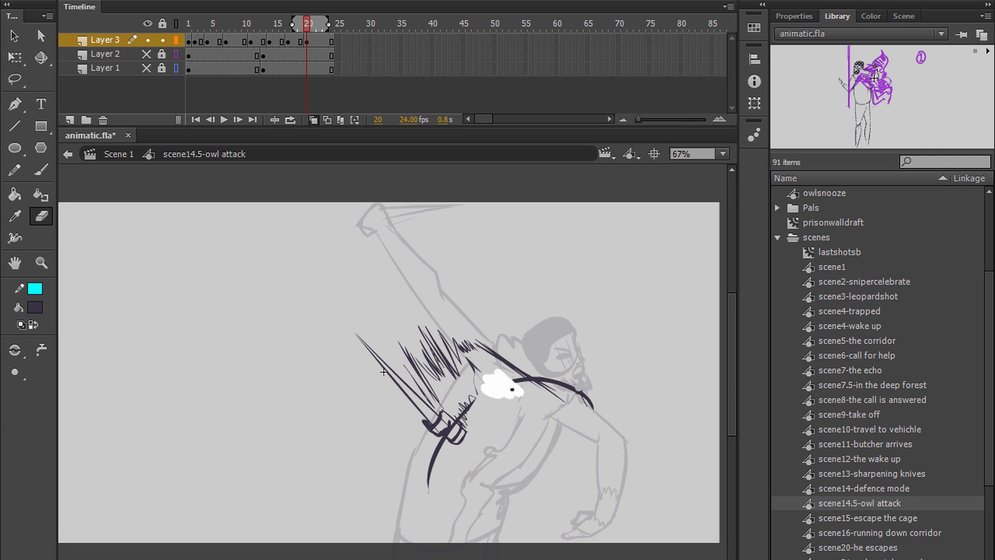
Erase the body curve overlapping the arm in the frame 20 pose, and draw the arm's underside and the head outline.
drag(469, 363, 521, 420)
key(h)
key(b)
mouse_move(384, 372)
mouse_down()
mouse_move(359, 404)
mouse_move(383, 423)
mouse_move(365, 377)
mouse_up()
key(ctrl+z)
key(ctrl+z)
key(h)
key(b)
key(e)
key(b)
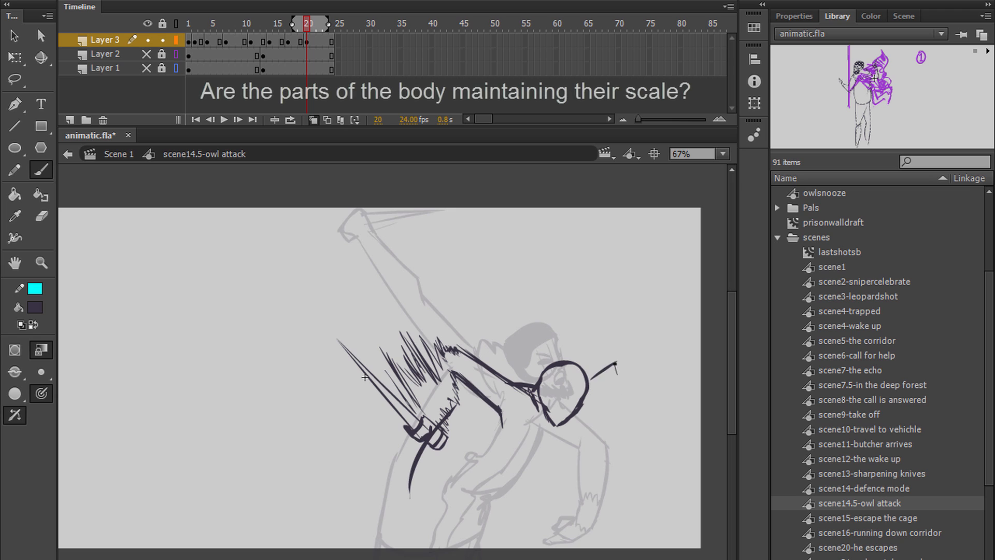
Draw the raised near forearm and hand beside the head in the frame 20 pose, undoing unsatisfactory strokes.
key(ctrl+z)
key(ctrl+z)
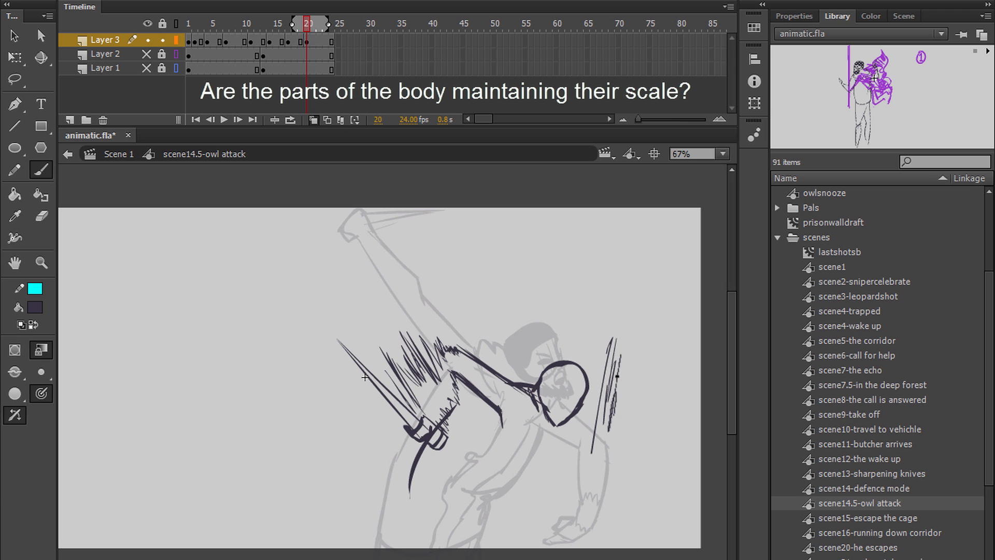
drag(365, 377, 369, 378)
key(e)
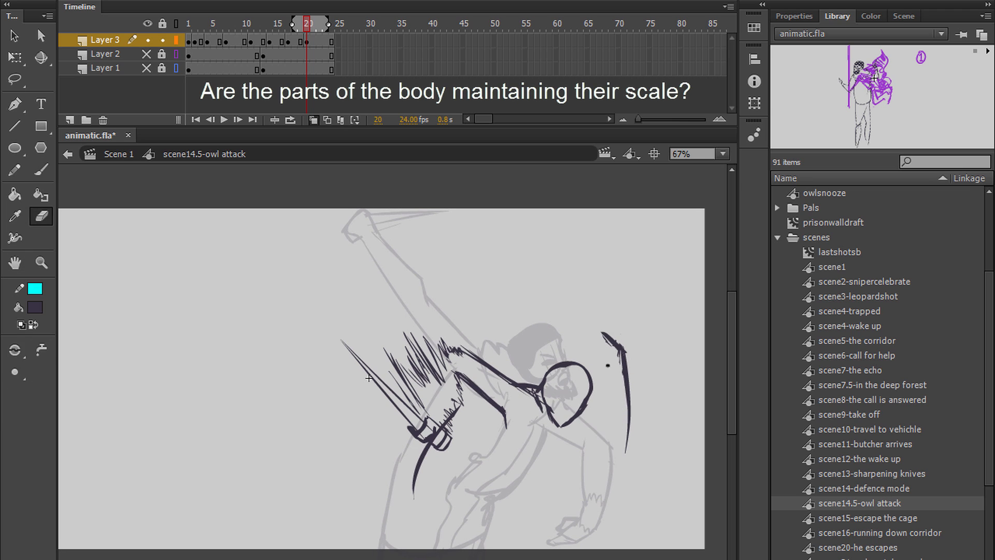
key(b)
key(ctrl+z)
key(ctrl+z)
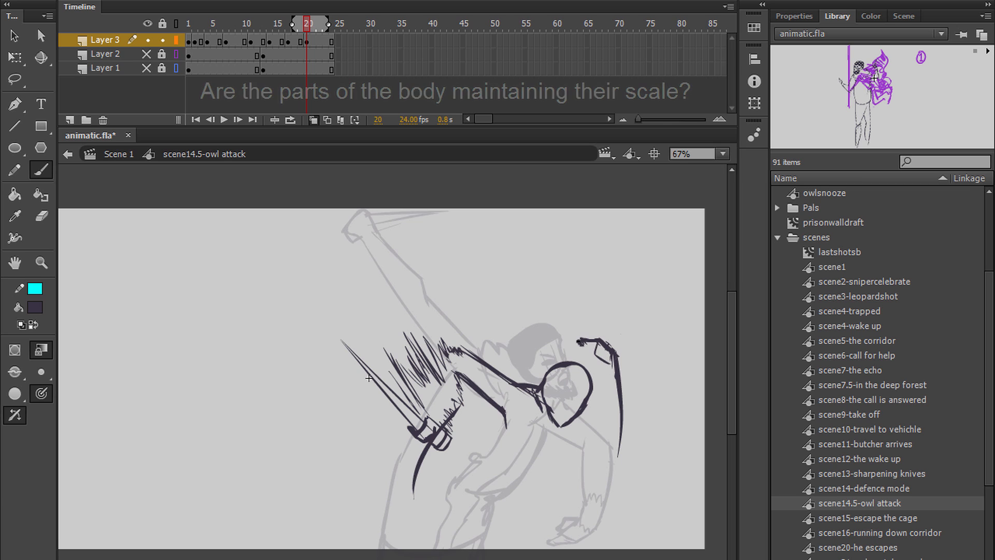
drag(369, 378, 374, 370)
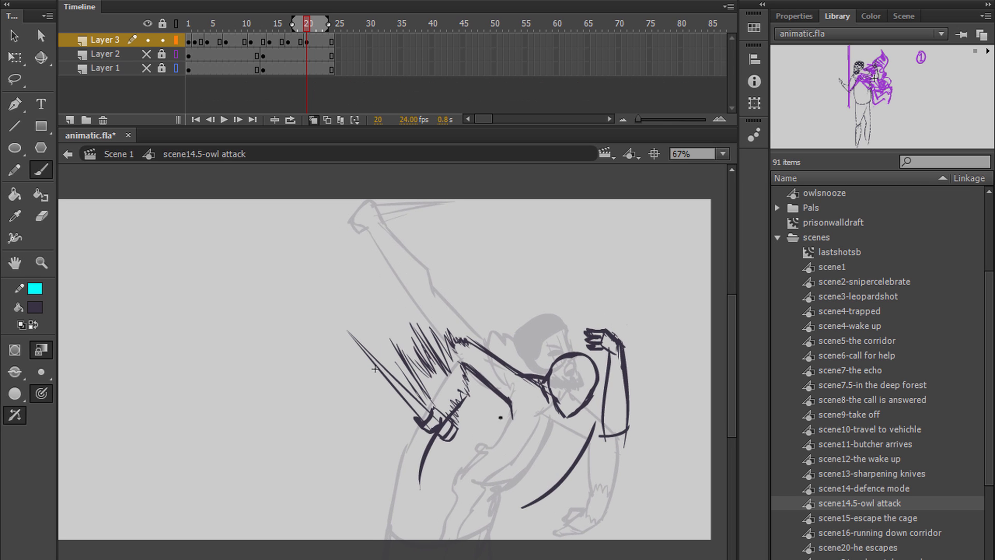
Play back the swing, and draw the torso sides and hip line of the frame 20 pose.
key(h)
key(Return)
mouse_move(393, 369)
mouse_down()
mouse_move(435, 368)
mouse_move(452, 398)
mouse_move(425, 369)
mouse_up()
key(Return)
drag(662, 353, 659, 383)
key(b)
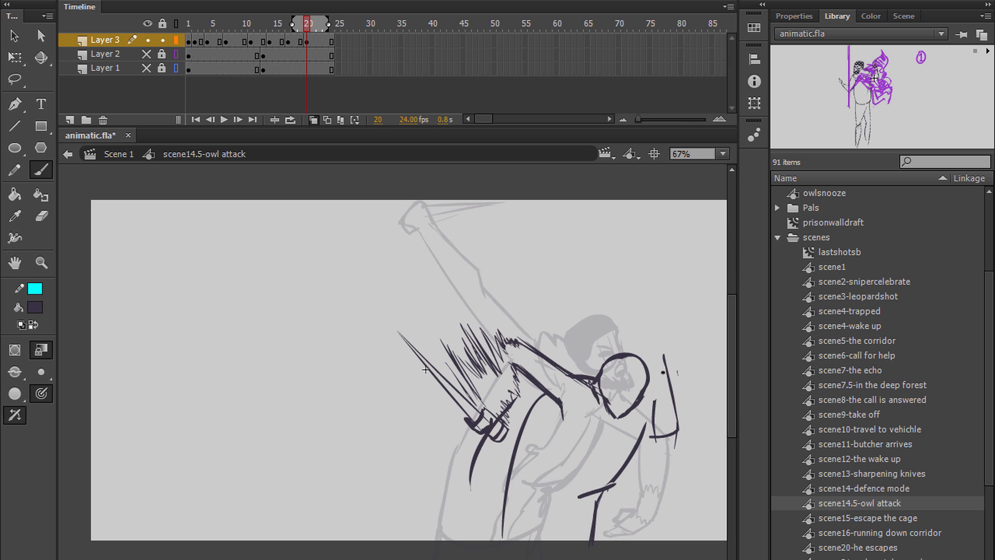
mouse_move(426, 369)
mouse_down()
mouse_move(432, 333)
mouse_move(432, 369)
mouse_move(428, 359)
mouse_move(441, 363)
mouse_move(413, 361)
mouse_move(467, 389)
mouse_up()
Redraw the bent knife arm of the frame 2 pose over the onion skin outlines, trying its forearm placement with Free Transform.
key(l)
key(h)
key(ctrl+z)
key(ctrl+z)
key(ctrl+z)
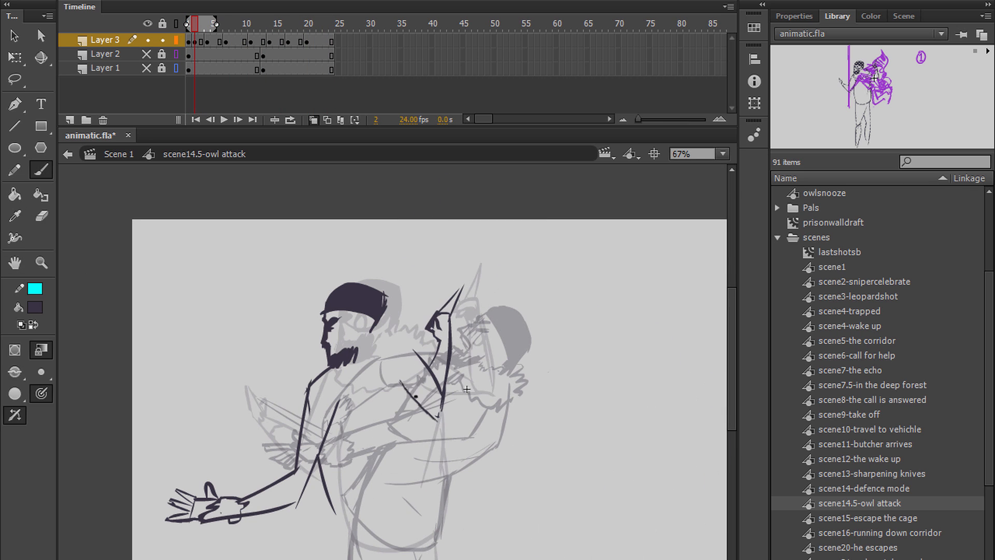
key(e)
key(b)
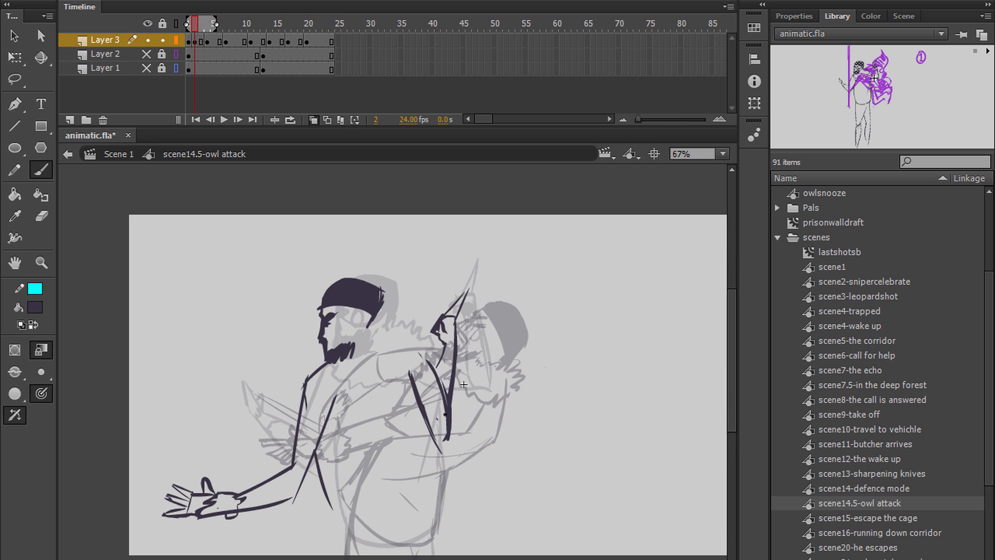
key(ctrl+z)
key(ctrl+z)
key(ctrl+z)
key(l)
key(q)
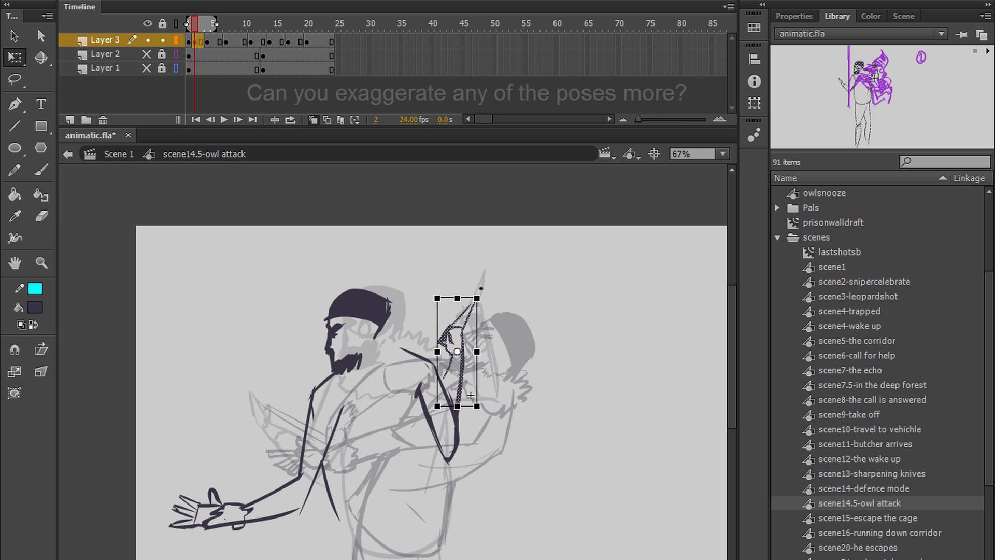
key(ctrl+z)
Play back the swing repeatedly, toggling onion skinning, to review how the poses flow together.
key(h)
mouse_move(470, 395)
mouse_down()
mouse_move(552, 342)
mouse_move(461, 392)
mouse_move(424, 357)
mouse_move(355, 364)
mouse_up()
key(Return)
key(Return)
key(alt+shift+o)
key(b)
key(h)
key(Return)
key(Return)
key(q)
key(Return)
key(Return)
key(h)
key(b)
key(Return)
key(h)
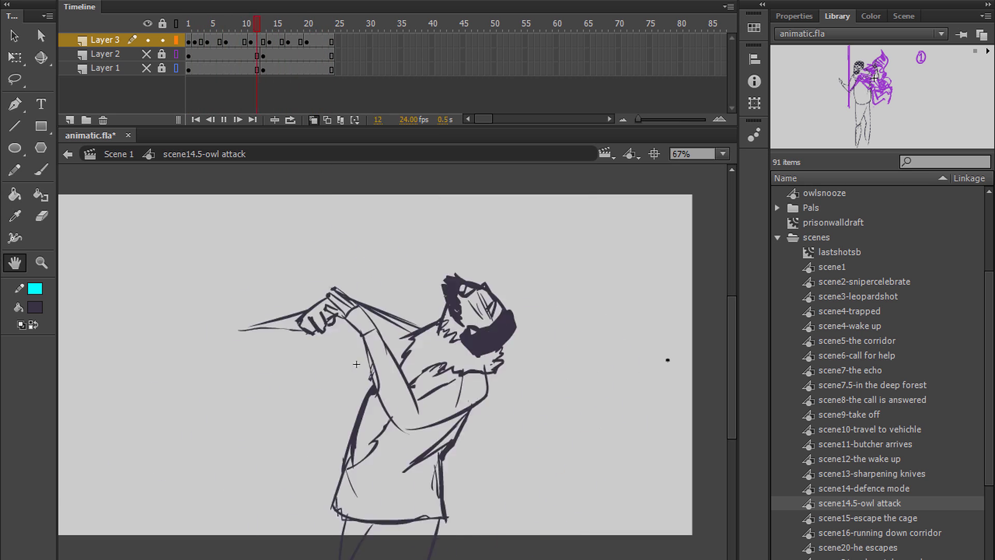
key(Return)
key(alt+shift+o)
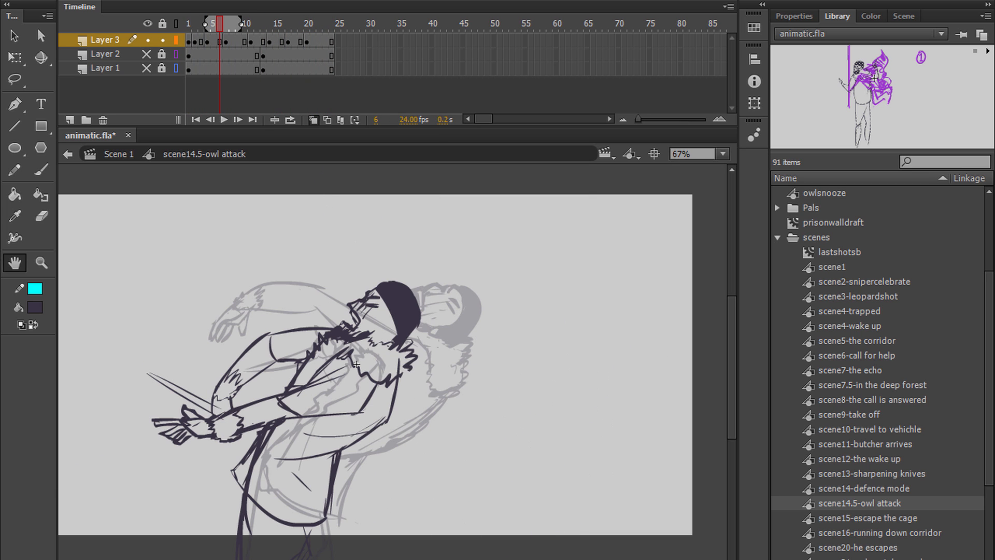
key(Return)
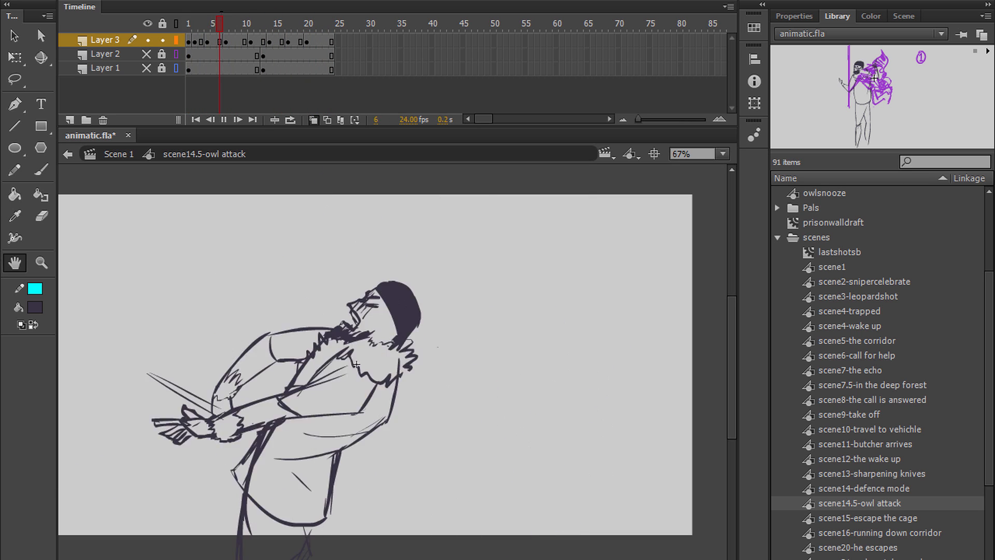
key(Return)
Add a curved knife-swipe line above the arm in the frame 20 drawing.
key(b)
mouse_move(392, 364)
mouse_down()
mouse_move(409, 373)
mouse_move(419, 422)
mouse_move(411, 416)
mouse_up()
key(comma)
key(shift+comma)
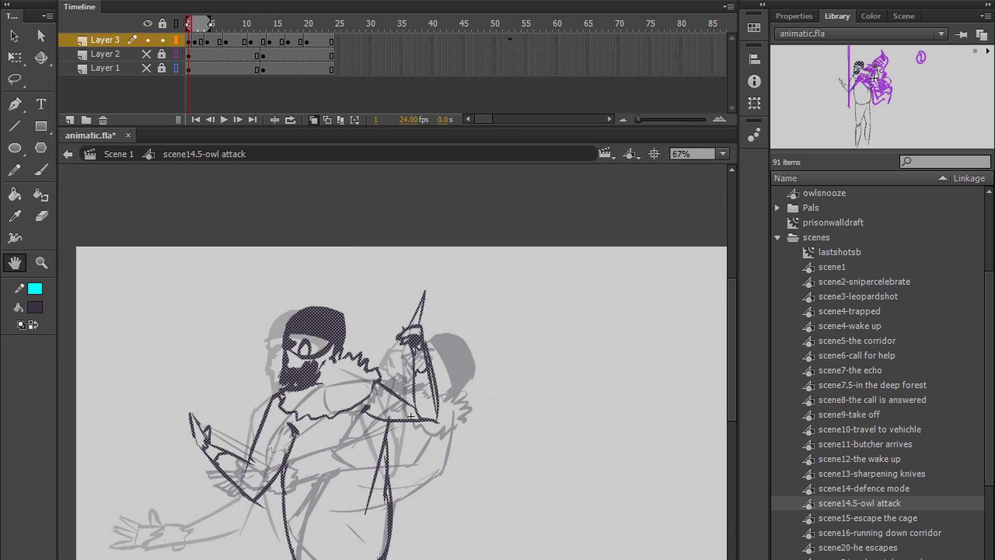
key(Return)
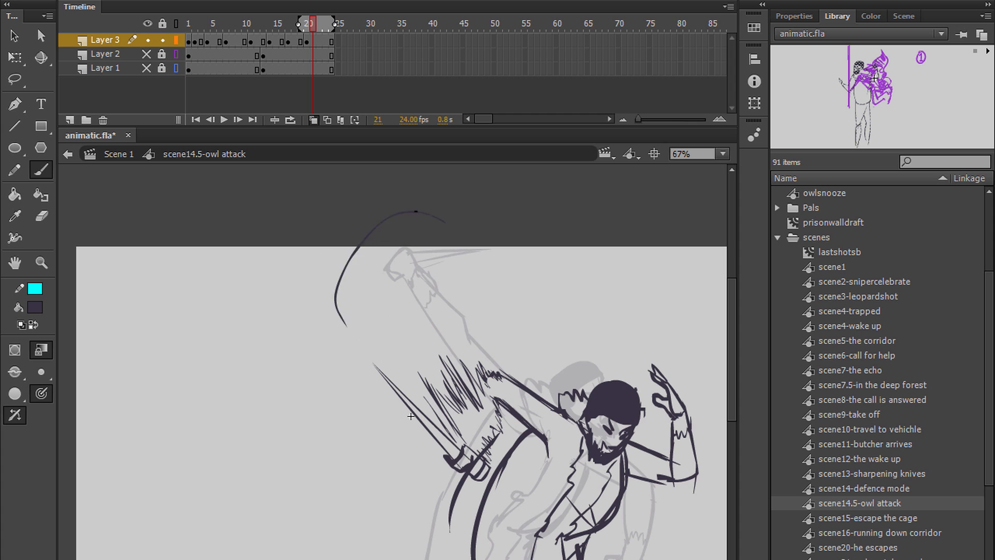
key(comma)
drag(411, 416, 361, 437)
Insert a blank keyframe at frame 22 and rough in the raised arms and torso sides over the onion skin.
key(period)
key(F7)
key(b)
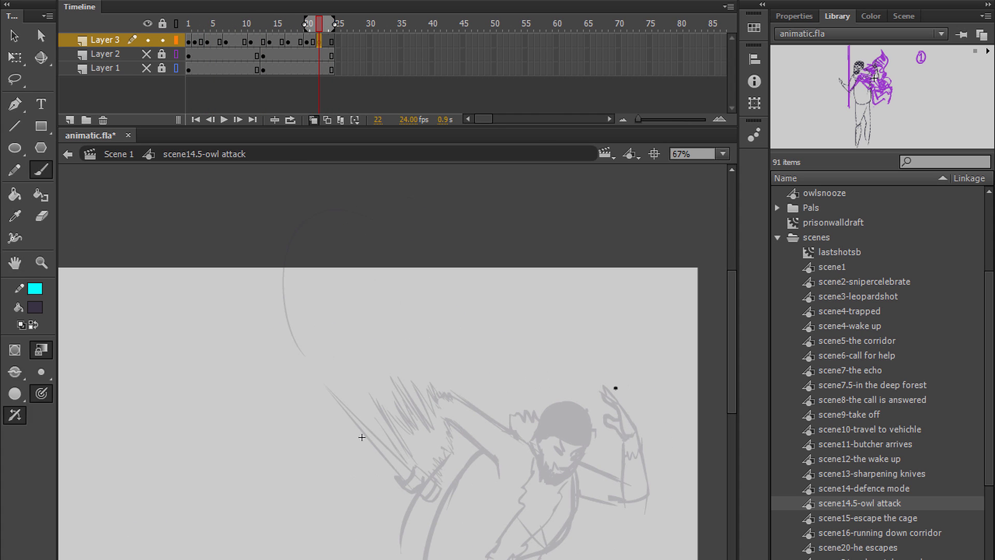
drag(536, 397, 636, 392)
drag(362, 437, 377, 365)
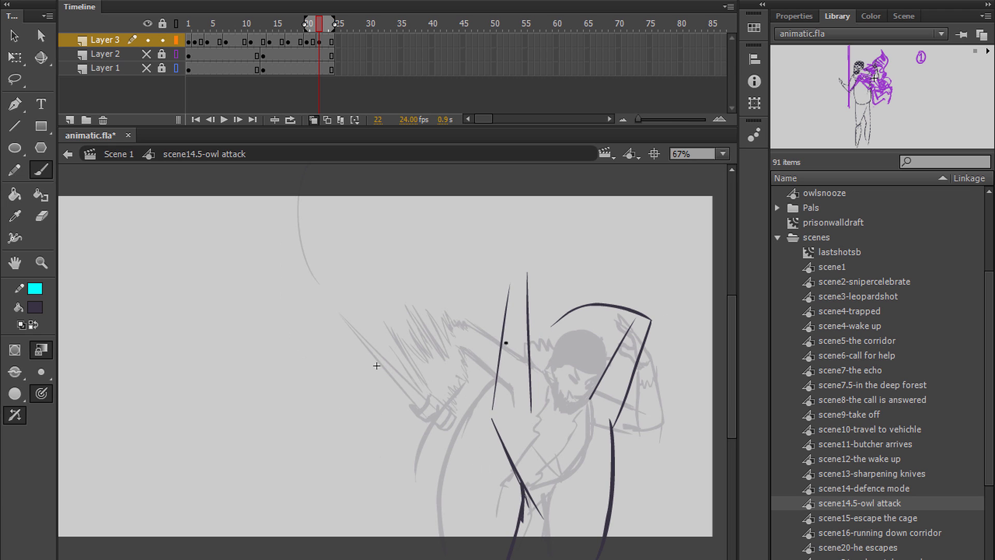
Draw the coat folds, bearded face and raised fist of the last pose, and move its keyframe to frame 23.
drag(377, 365, 384, 393)
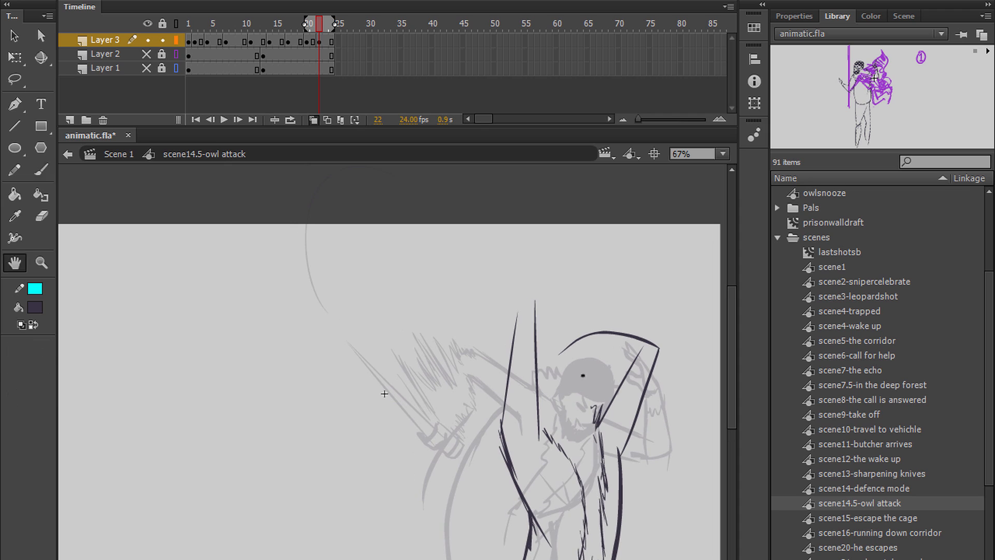
mouse_move(552, 380)
mouse_down()
mouse_move(586, 384)
mouse_move(542, 389)
mouse_move(590, 399)
mouse_up()
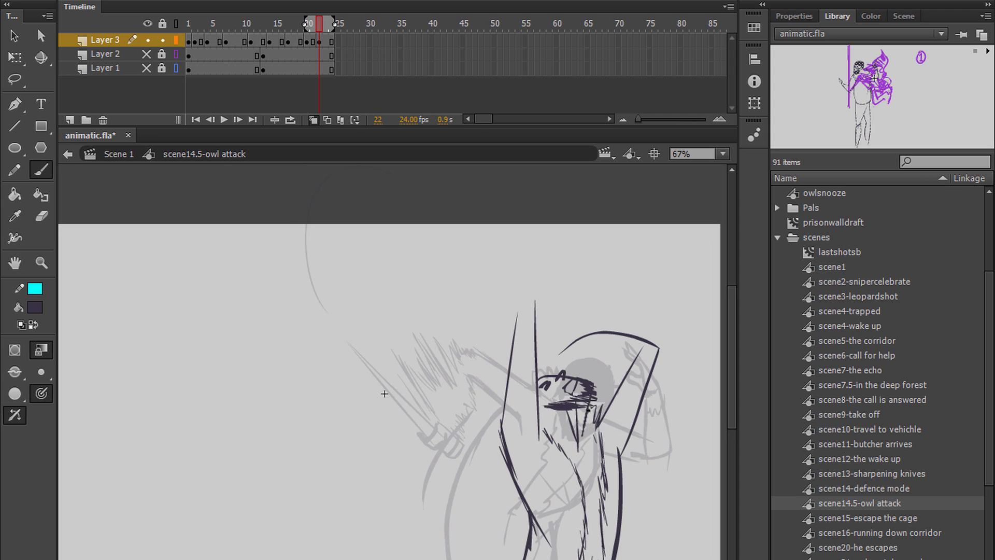
mouse_move(384, 394)
mouse_down()
mouse_move(402, 365)
mouse_move(358, 420)
mouse_move(369, 444)
mouse_up()
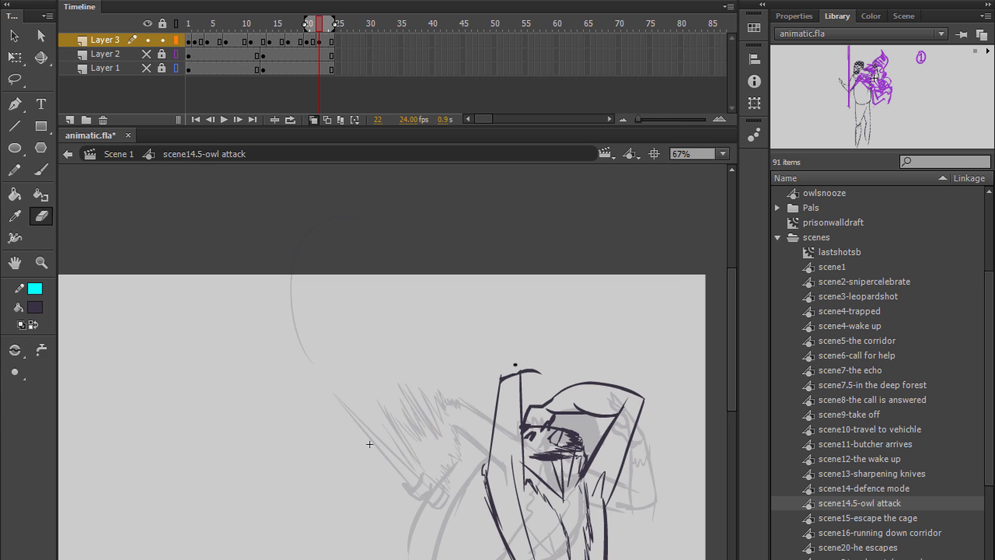
key(Return)
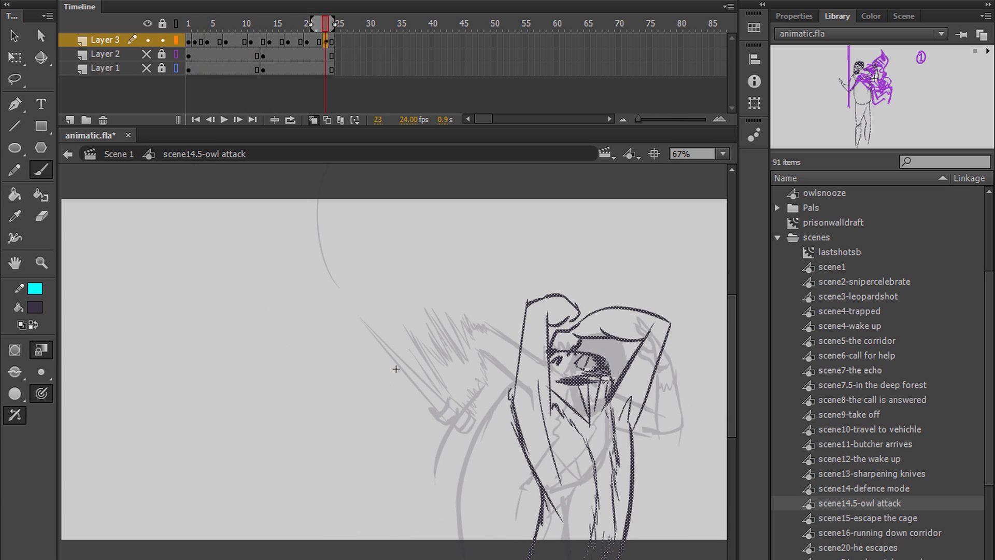
key(Return)
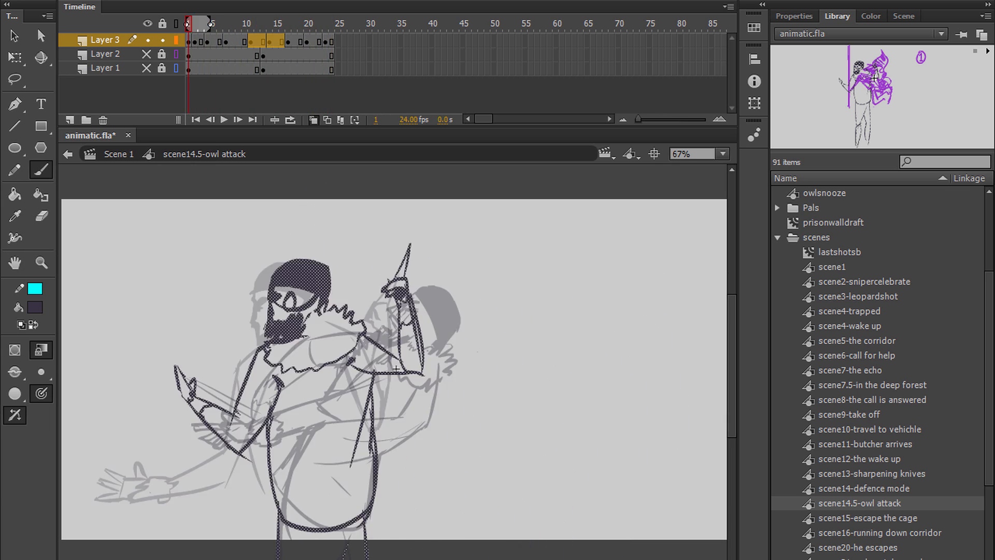
Return to the frame 2 pose and draw its torso, coat hem, legs and the top of the fur collar.
key(comma)
key(comma)
key(comma)
drag(391, 370, 458, 335)
key(shift+comma)
key(period)
key(period)
key(comma)
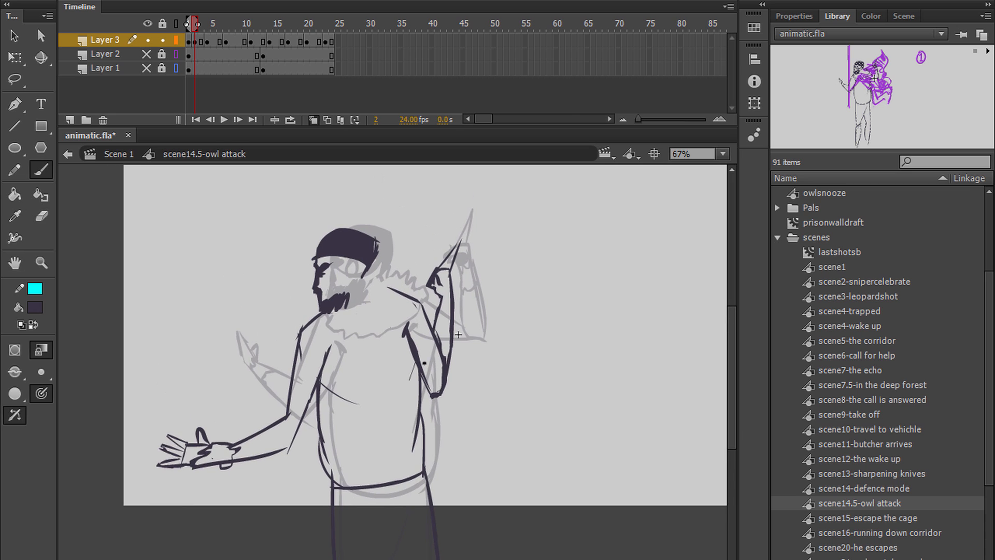
key(period)
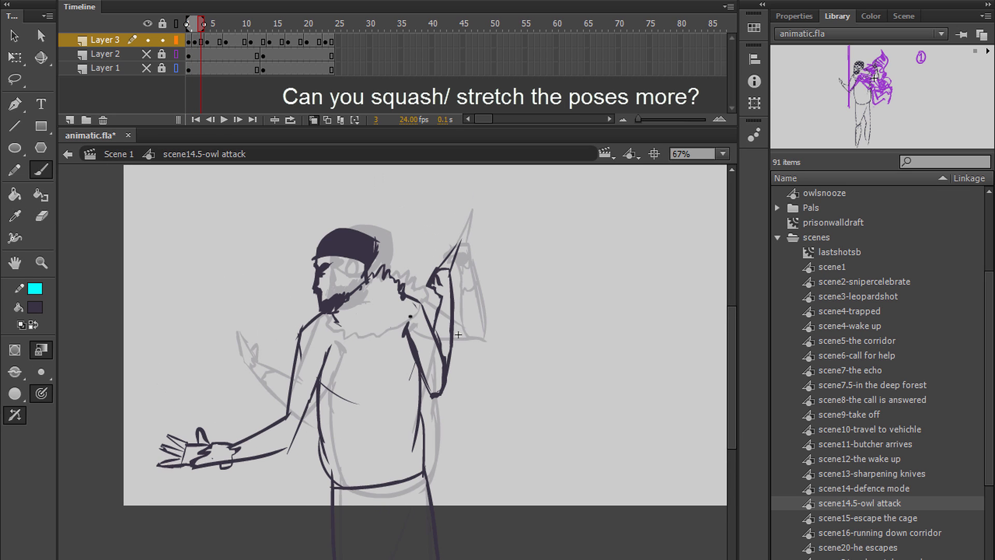
Complete the fur collar and sleeve of the frame 2 pose, and make the open hand slightly smaller.
mouse_move(458, 335)
mouse_down()
mouse_move(460, 349)
mouse_move(486, 344)
mouse_up()
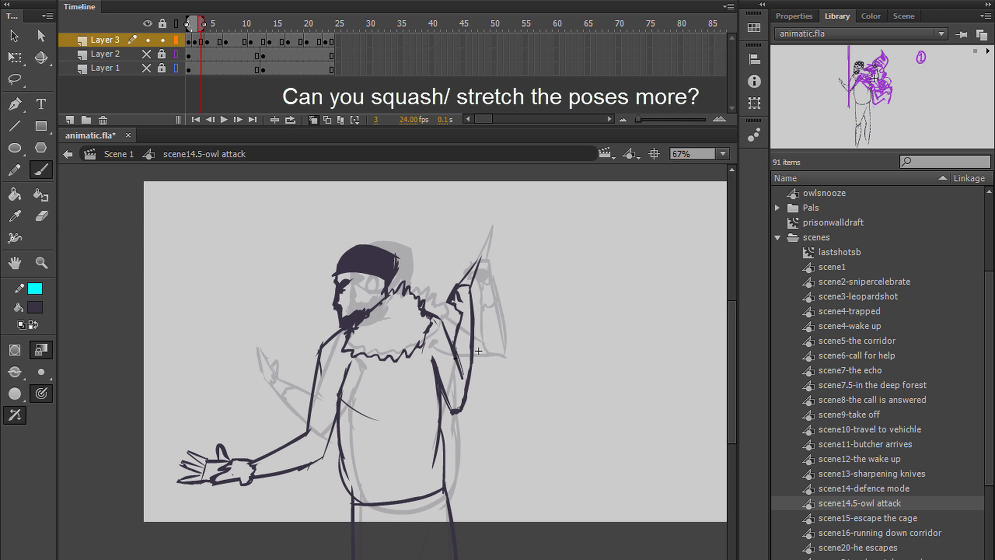
drag(526, 293, 539, 295)
drag(187, 431, 274, 488)
drag(272, 435, 265, 428)
drag(404, 336, 400, 344)
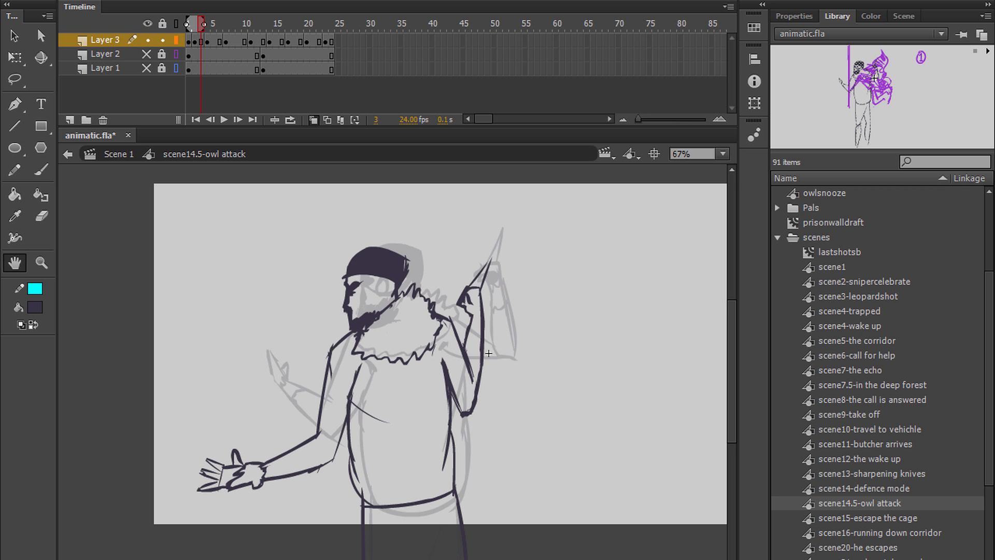
Play back the swing, toggle onion skinning, and insert a blank keyframe at frame 25 on Layer 3.
mouse_move(488, 353)
mouse_down()
mouse_move(443, 403)
mouse_move(373, 399)
mouse_move(431, 358)
mouse_move(347, 374)
mouse_up()
key(Return)
key(b)
key(Return)
key(alt+shift+o)
key(Return)
key(F7)
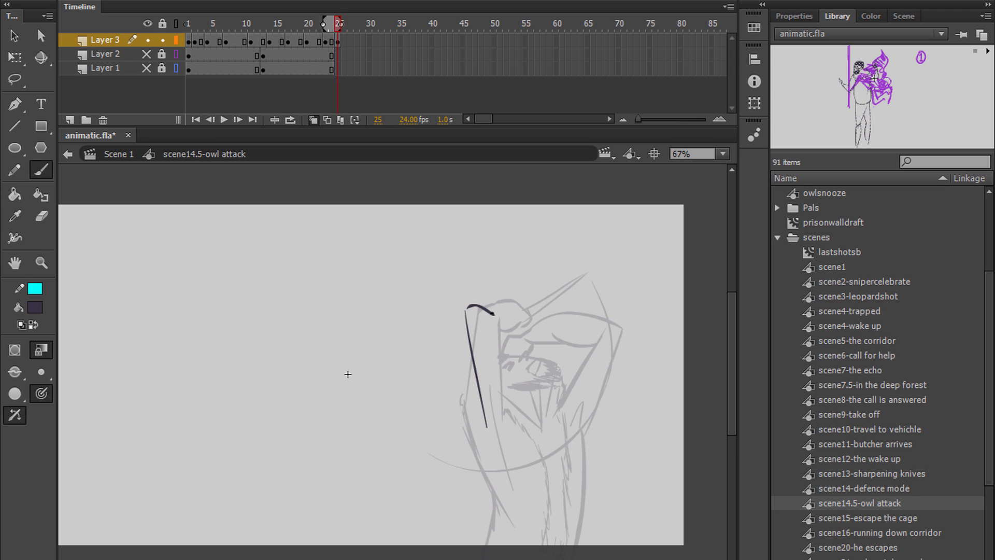
Draw the knife-swing pose's raised arm and the long curve down its torso on frame 25 of Layer 3.
key(ctrl+z)
drag(464, 312, 503, 297)
drag(347, 374, 289, 300)
drag(423, 340, 486, 479)
drag(459, 438, 422, 492)
drag(289, 300, 273, 229)
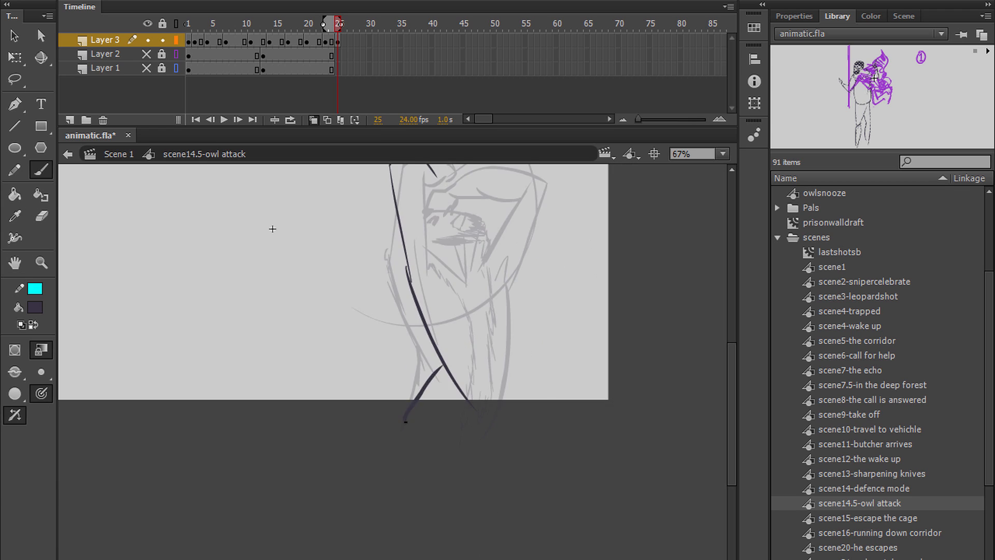
Draw the frame 25 pose's other bent arm, far side of the body, bearded face, coat fur and knife.
drag(524, 353, 531, 407)
drag(522, 488, 513, 327)
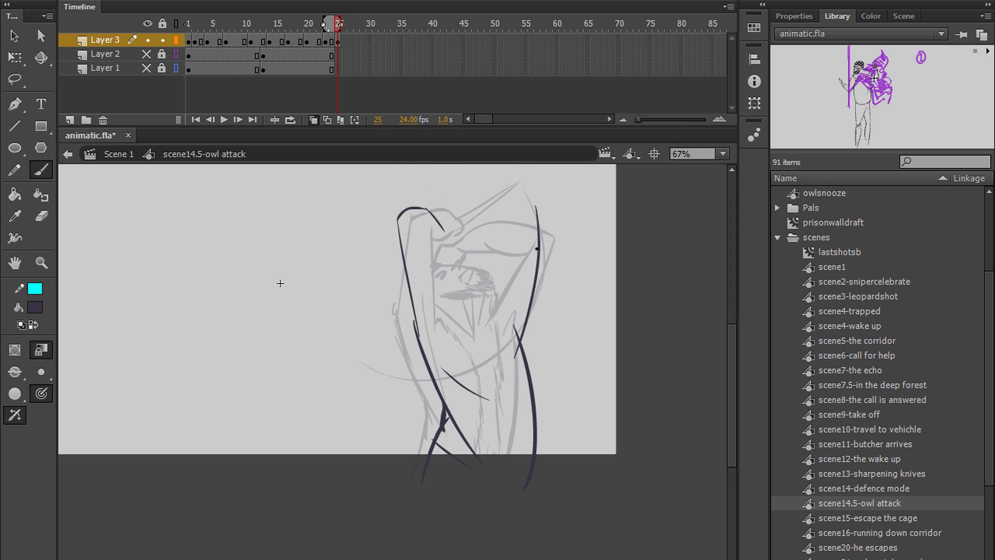
key(ctrl+z)
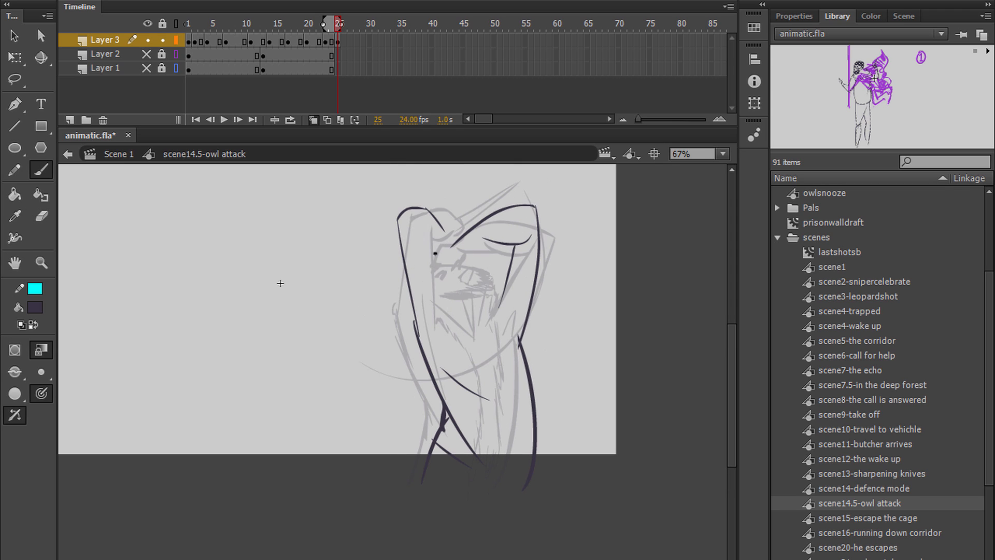
key(ctrl+y)
drag(280, 283, 266, 252)
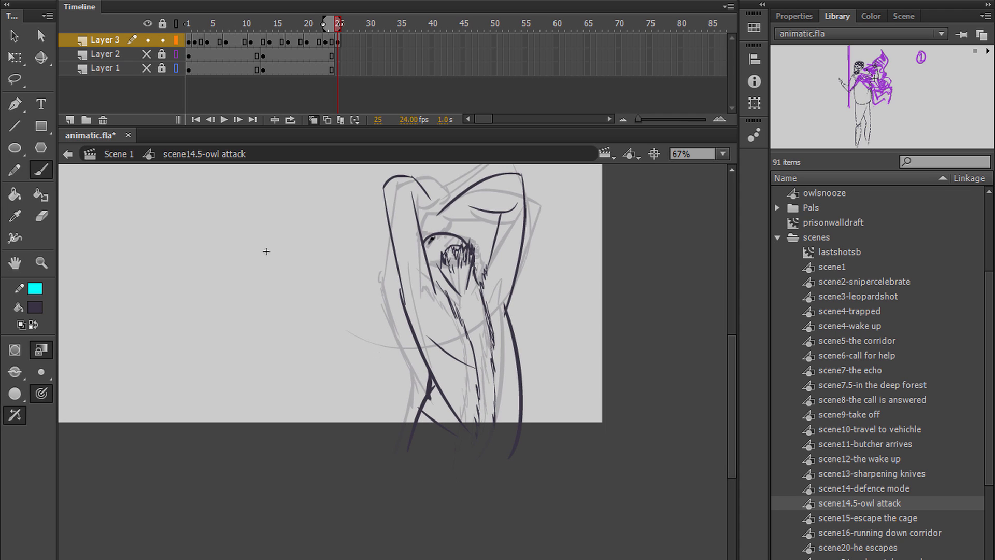
mouse_move(267, 251)
mouse_down()
mouse_move(258, 313)
mouse_move(359, 390)
mouse_up()
Play back the swing to check the motion with the added frame 25 pose.
key(Return)
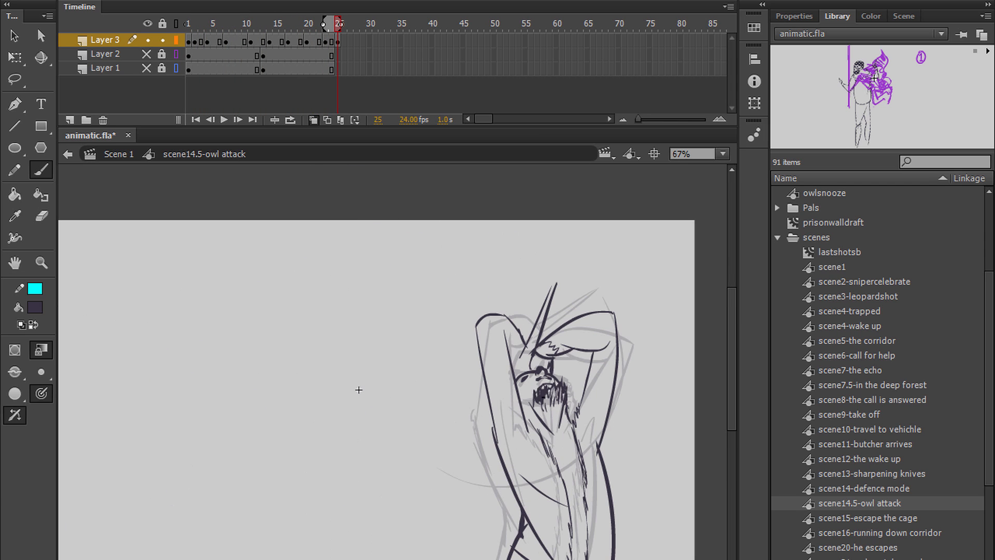
key(h)
key(Return)
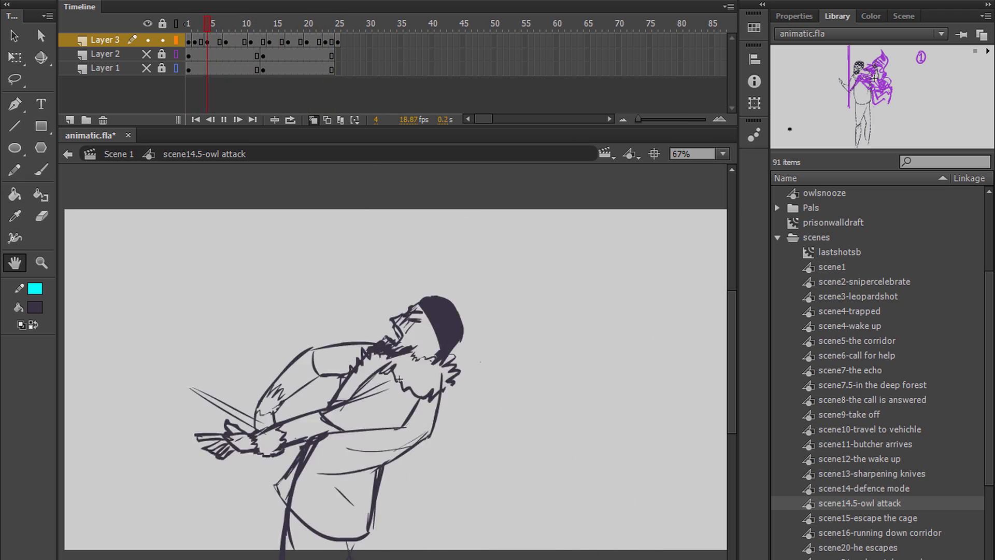
mouse_move(399, 379)
mouse_down()
mouse_move(443, 372)
mouse_move(437, 334)
mouse_up()
Redraw the lower coat edge of the leaning-back pose at frame 5 and add zigzag fur trim along its hem.
key(b)
key(period)
key(period)
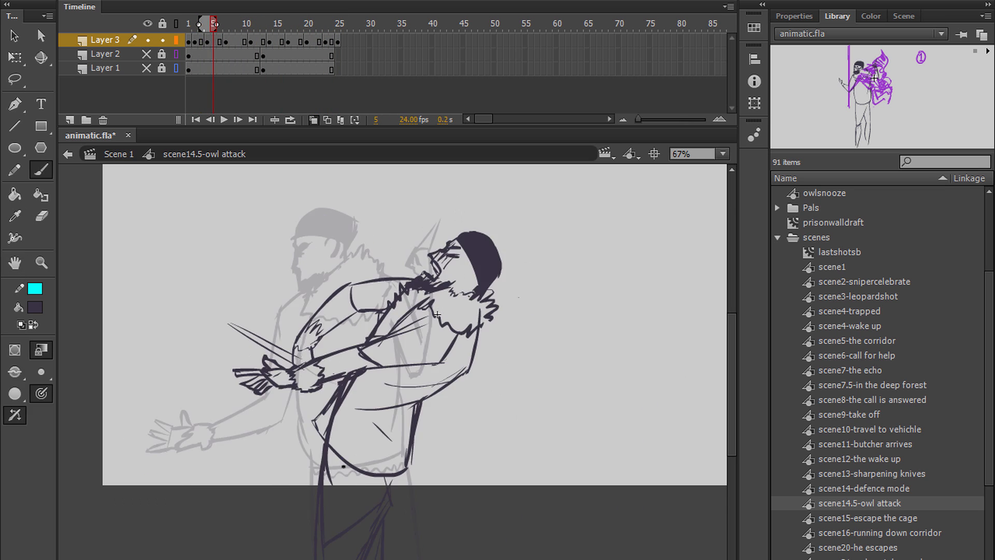
key(e)
key(b)
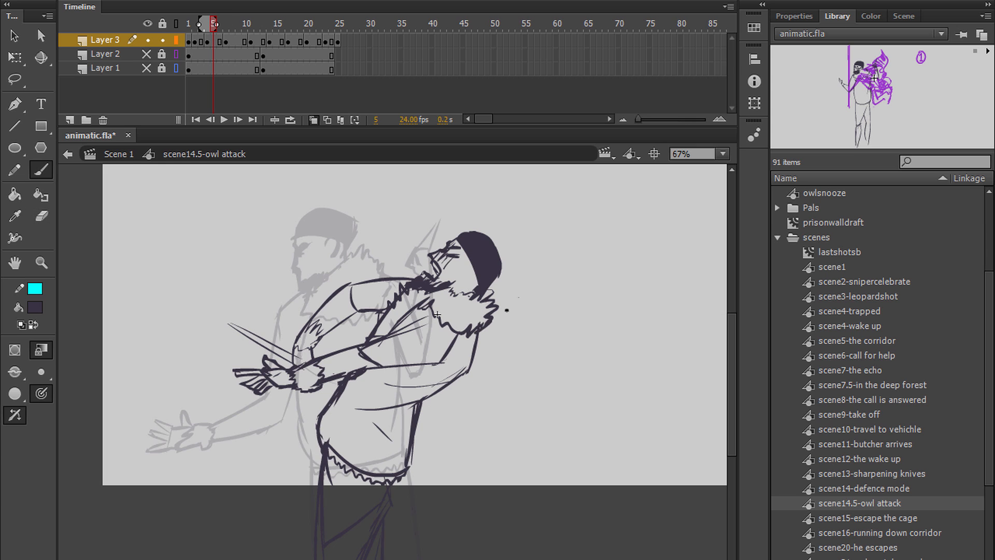
Advance through the swing to frame 18 and touch up the coat hems of the poses along the way.
key(period)
key(period)
key(period)
key(period)
key(period)
key(period)
key(period)
key(period)
key(period)
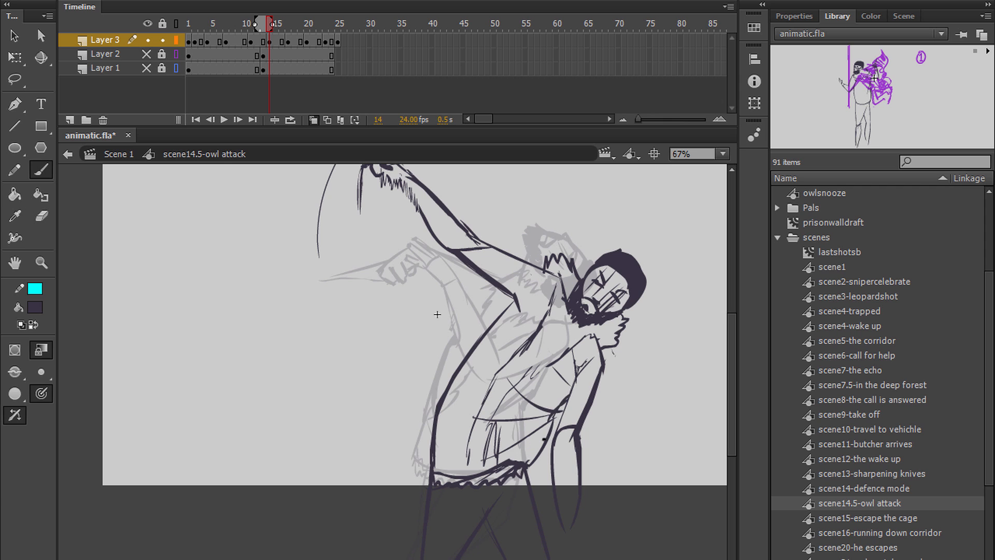
key(period)
key(period)
key(period)
key(period)
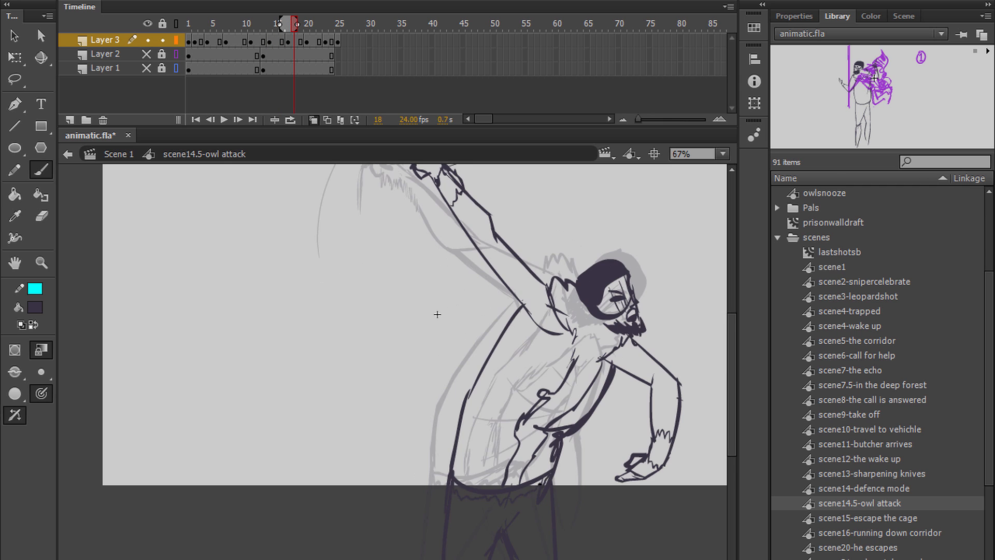
Draw the curved coat hem and both legs of the frame 20 pose.
key(period)
key(period)
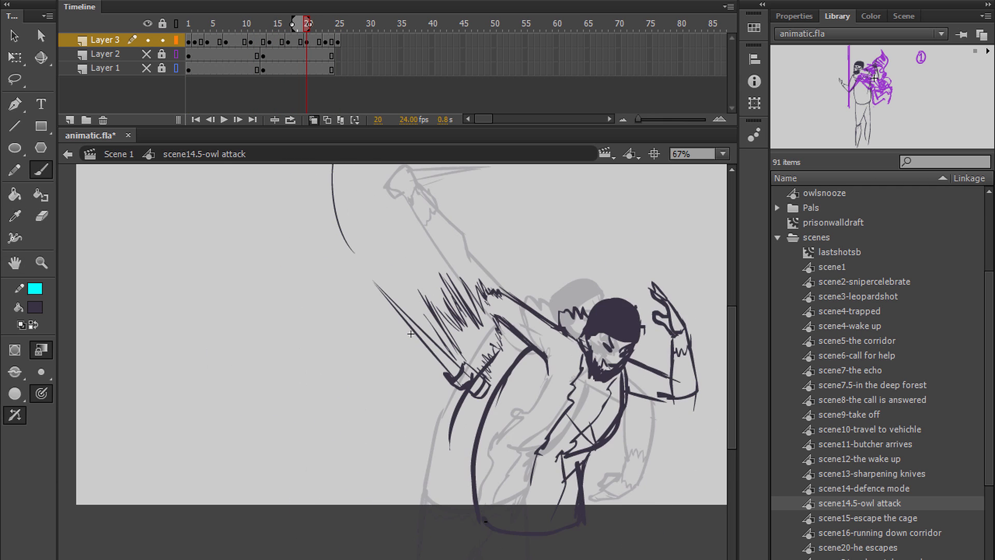
scroll(411, 334, down, 5)
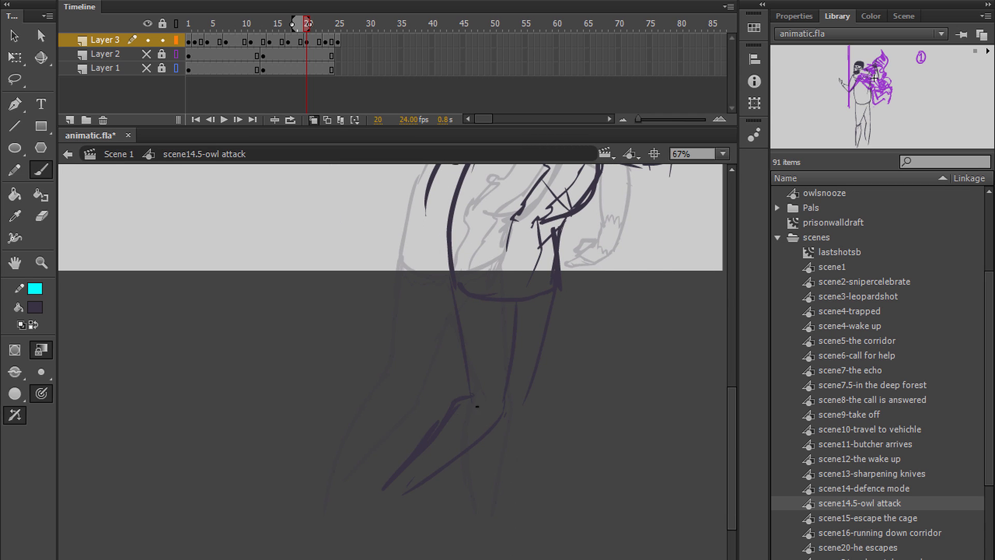
Draw the coat hem and bent legs of the arms-raised pose held on frames 23 and 24.
key(period)
key(period)
key(period)
key(period)
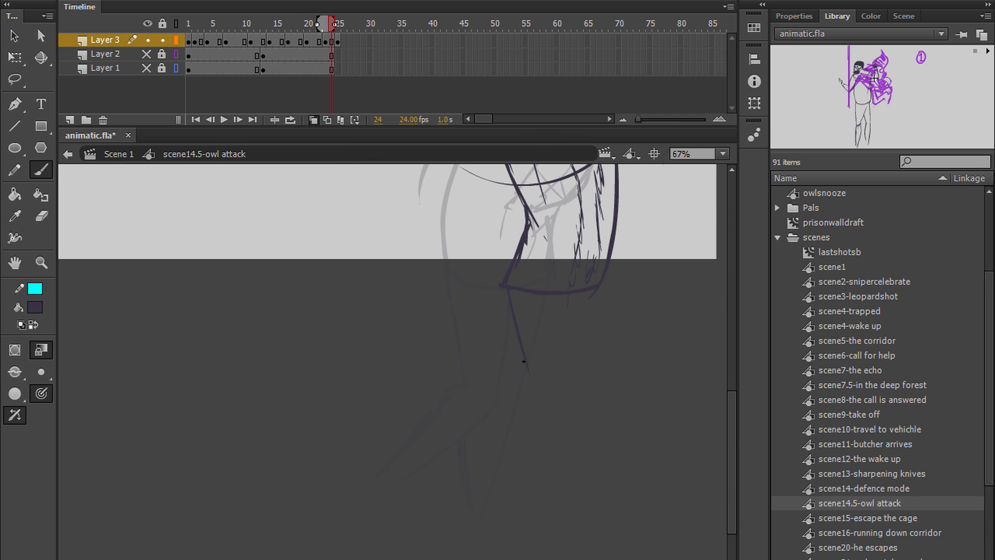
scroll(500, 498, up, 1)
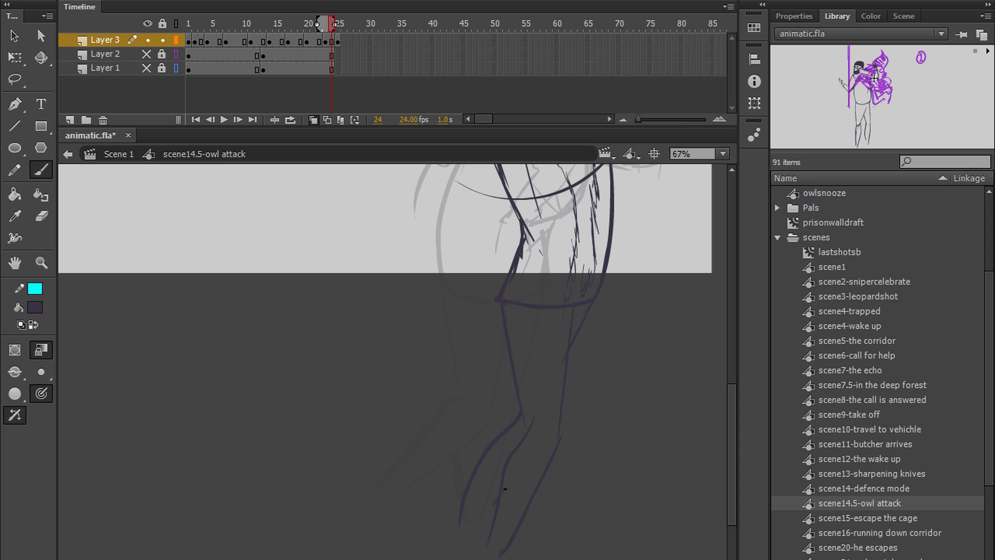
Compare the neighbouring poses and draw the curved coat hem of the frame 25 pose.
key(comma)
key(comma)
key(comma)
key(comma)
key(comma)
key(comma)
key(period)
key(period)
key(period)
key(period)
key(period)
key(period)
key(period)
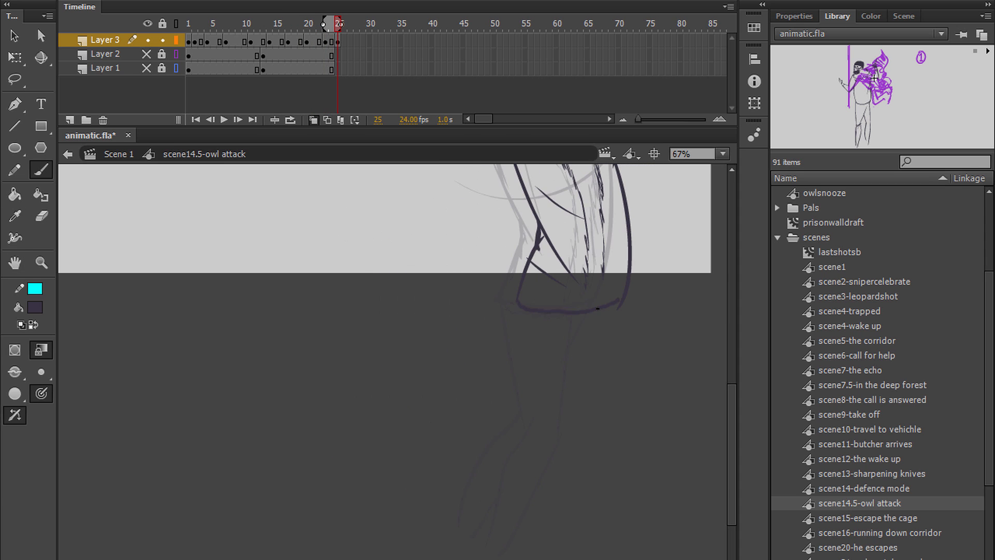
Add wavy fur trim to the coat hems at frames 23 and 25, and draw the legs of the frame 25 pose.
key(comma)
key(comma)
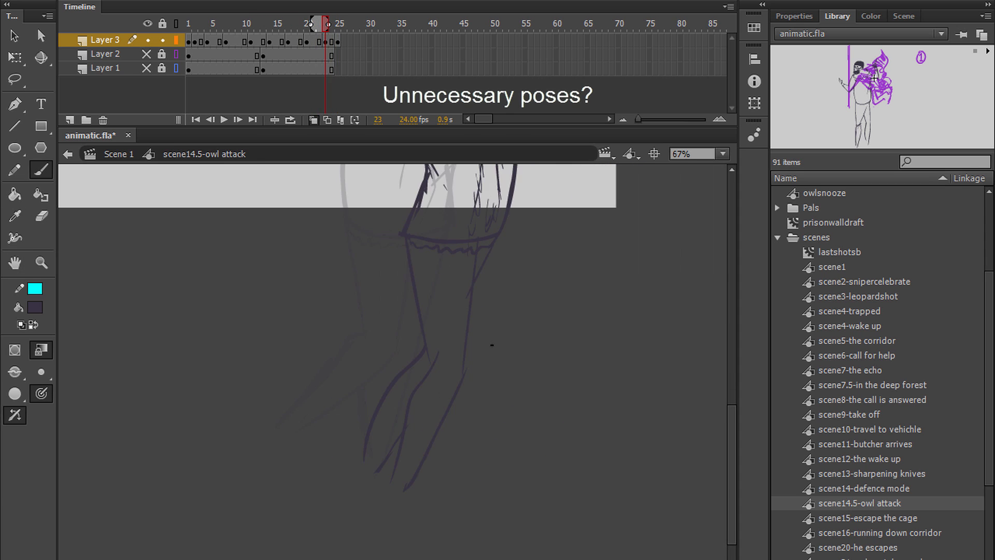
key(period)
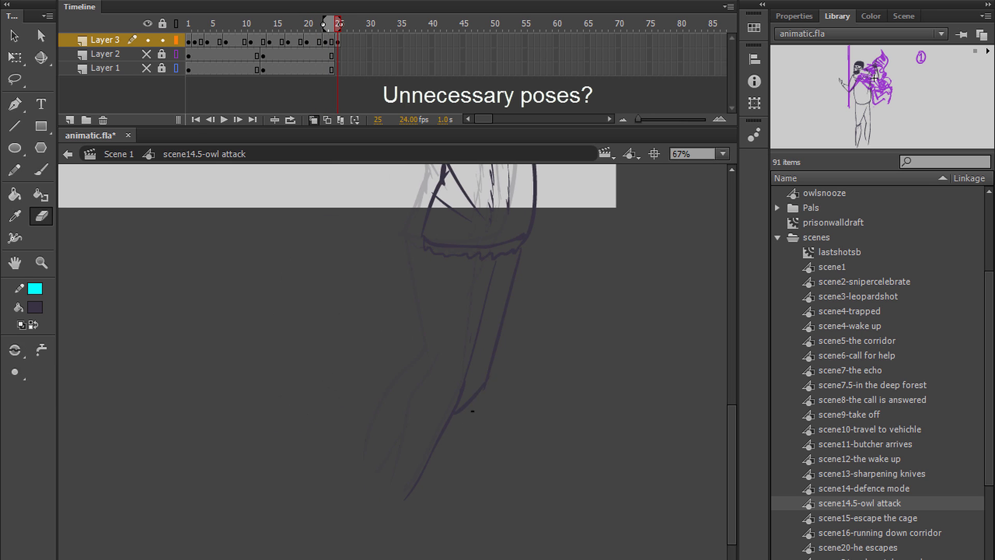
drag(521, 238, 556, 361)
Review the swing and erase stray lines around the raised forearm's elbow in the pose at frames 20 and 21.
key(Return)
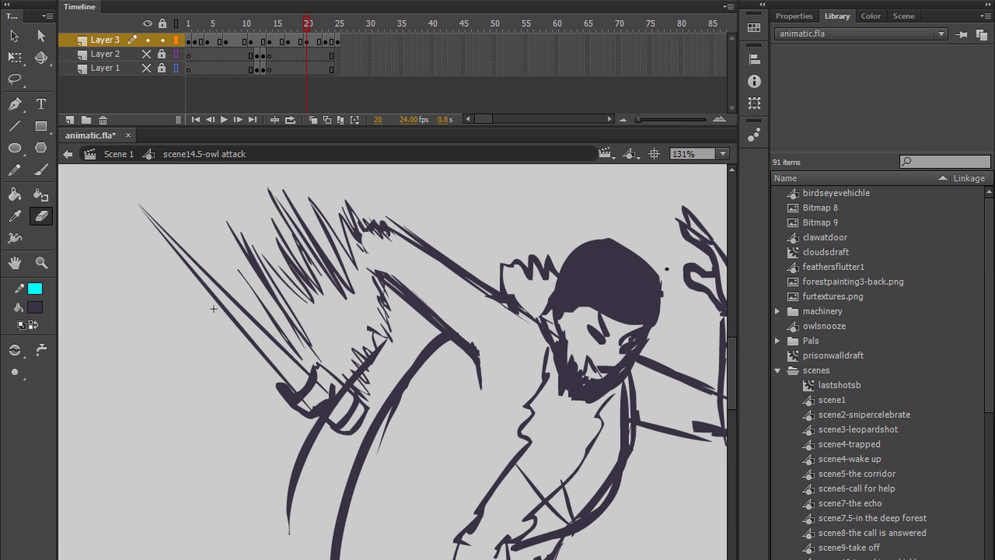
key(period)
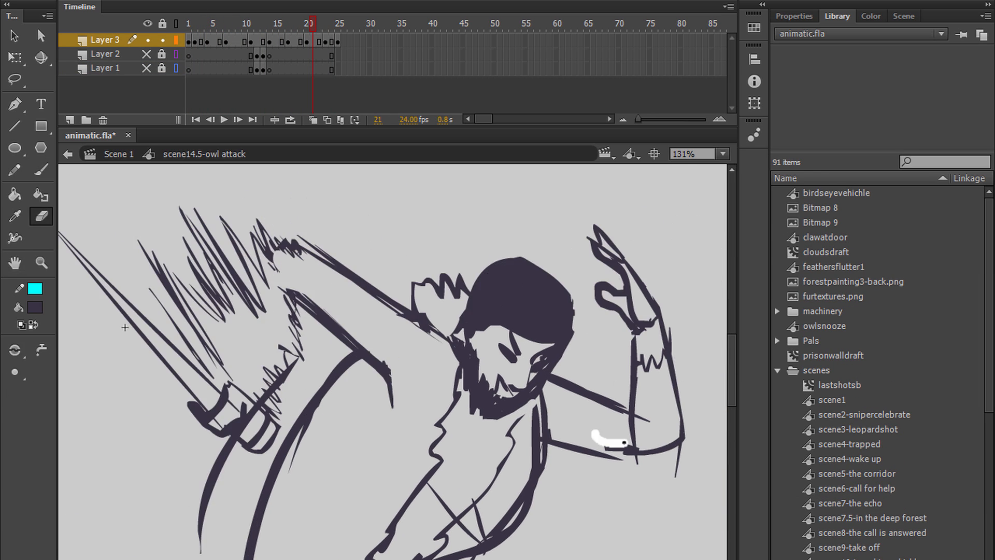
key(b)
Go through the frame 23 pose to frame 25 and touch up the hand gripping the knife.
key(period)
key(period)
key(period)
key(period)
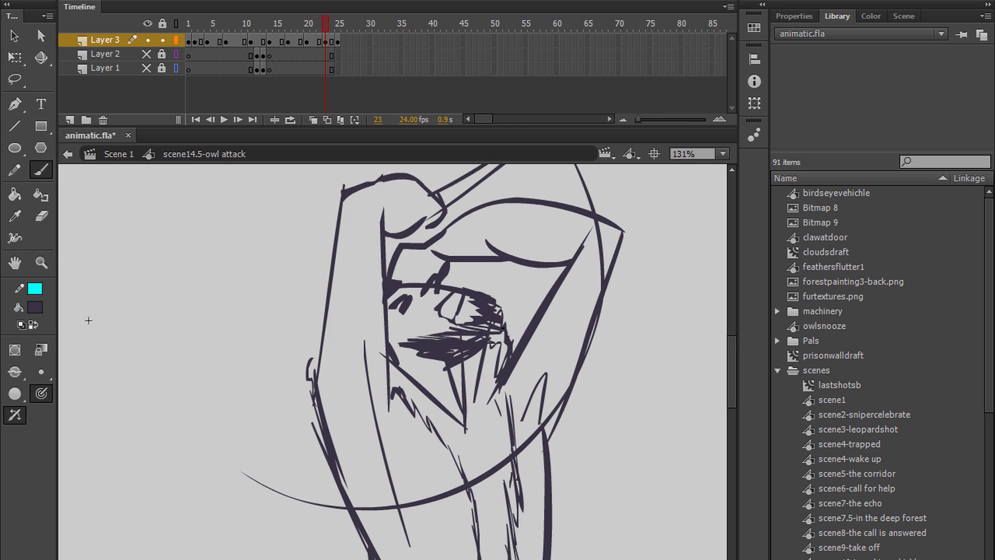
mouse_move(104, 266)
mouse_down()
mouse_move(109, 289)
mouse_move(78, 408)
mouse_up()
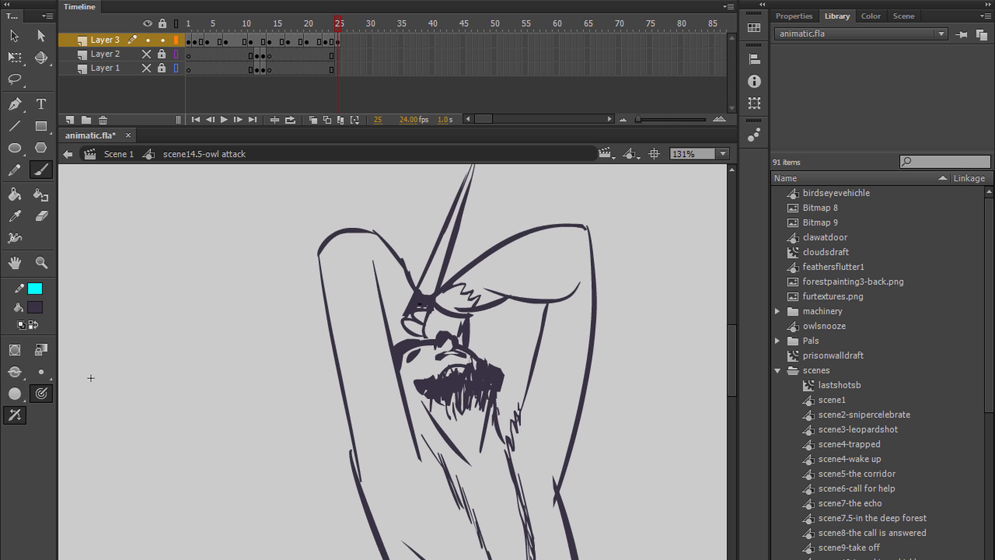
Draw the legs and curved coat hem of the in-between pose held on frames 8 to 10.
key(ctrl+minus)
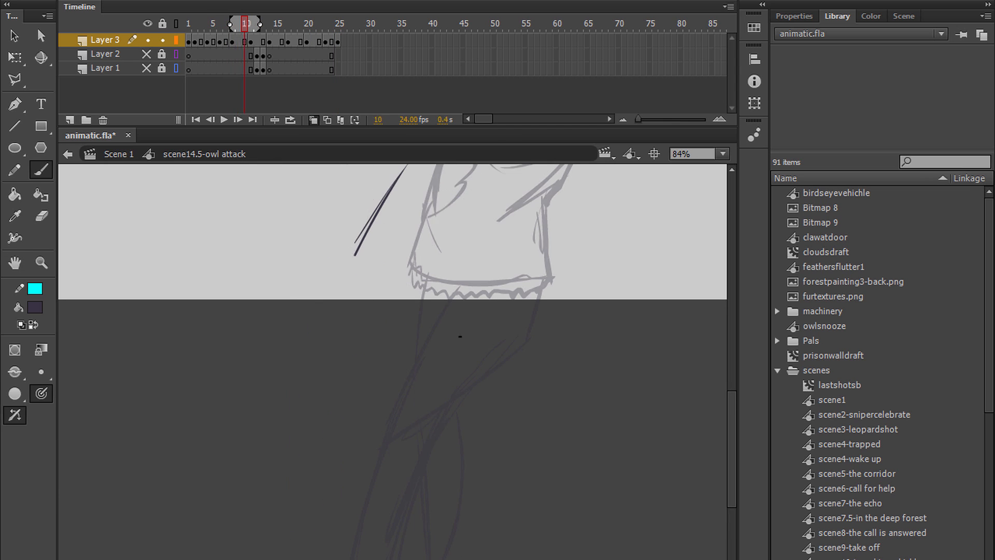
key(comma)
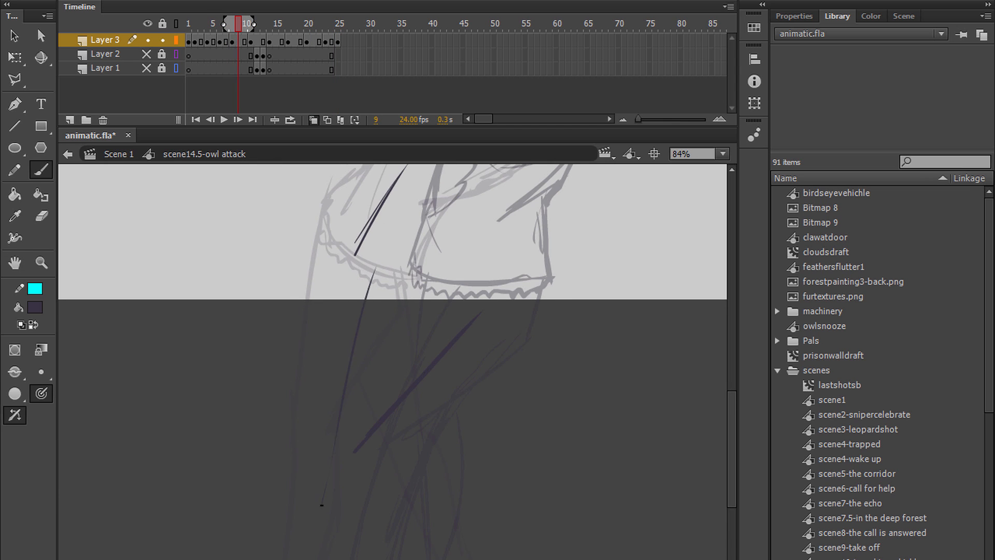
drag(459, 337, 485, 407)
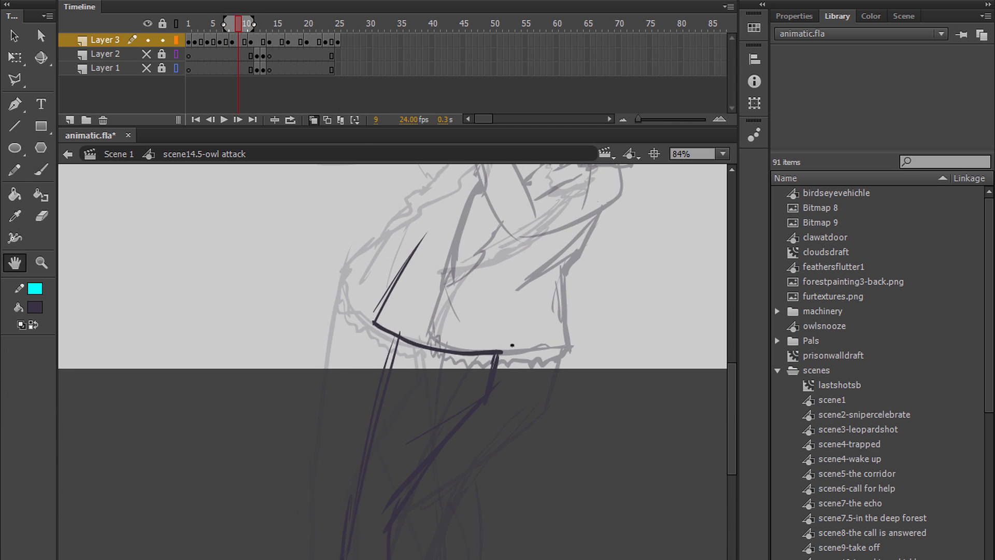
drag(399, 218, 400, 352)
Draw the torso sides and the tilted-back head outline of the in-between pose at frame 9.
key(comma)
key(period)
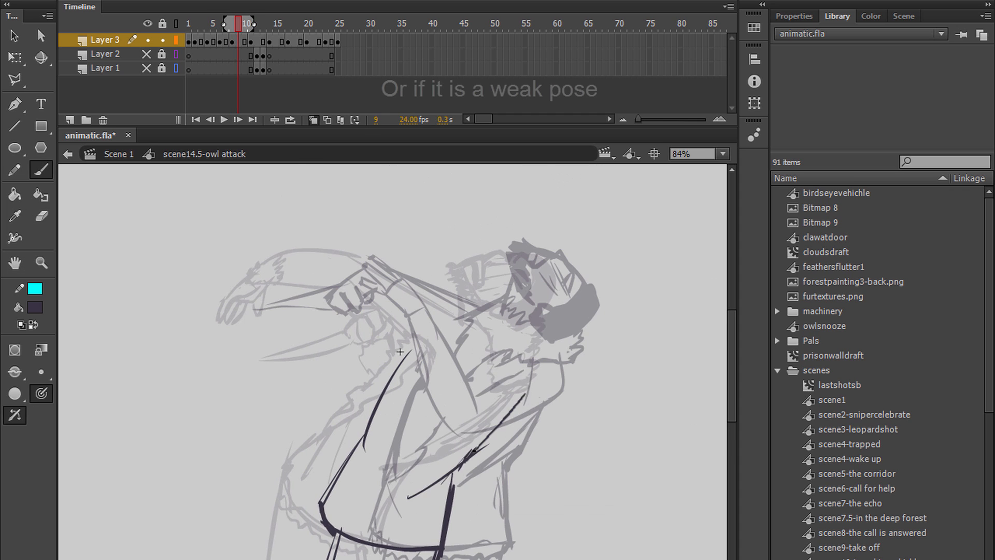
scroll(394, 378, up, 2)
drag(383, 399, 373, 367)
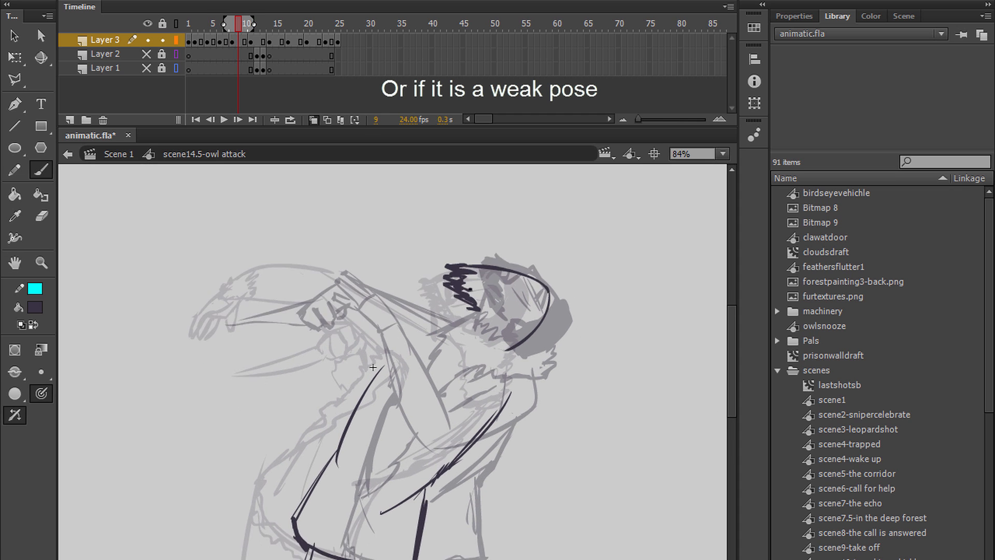
Draw the in-between pose's outstretched arm with its fur cuff and hand, checking against the neighbouring frames.
drag(314, 277, 402, 346)
drag(267, 284, 414, 377)
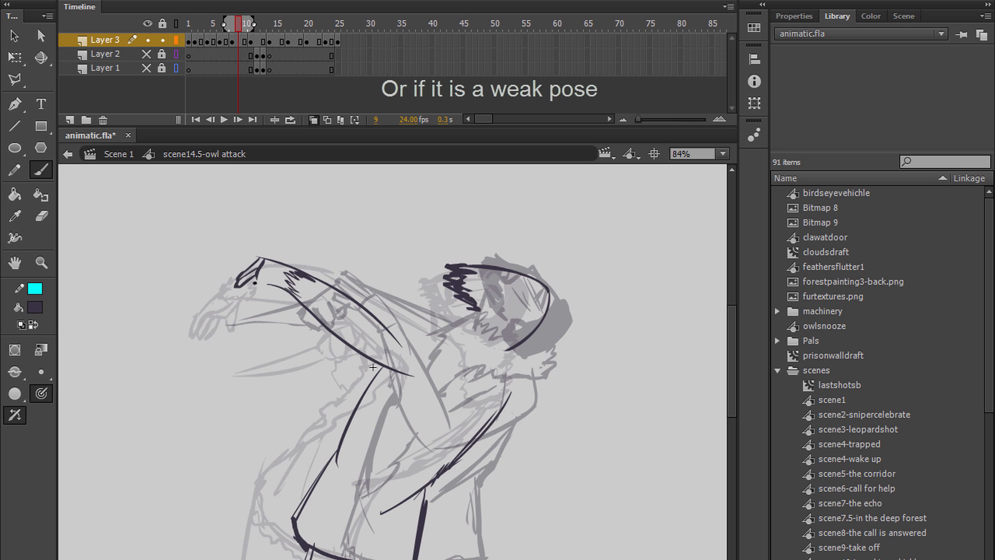
key(period)
key(period)
key(e)
key(b)
key(comma)
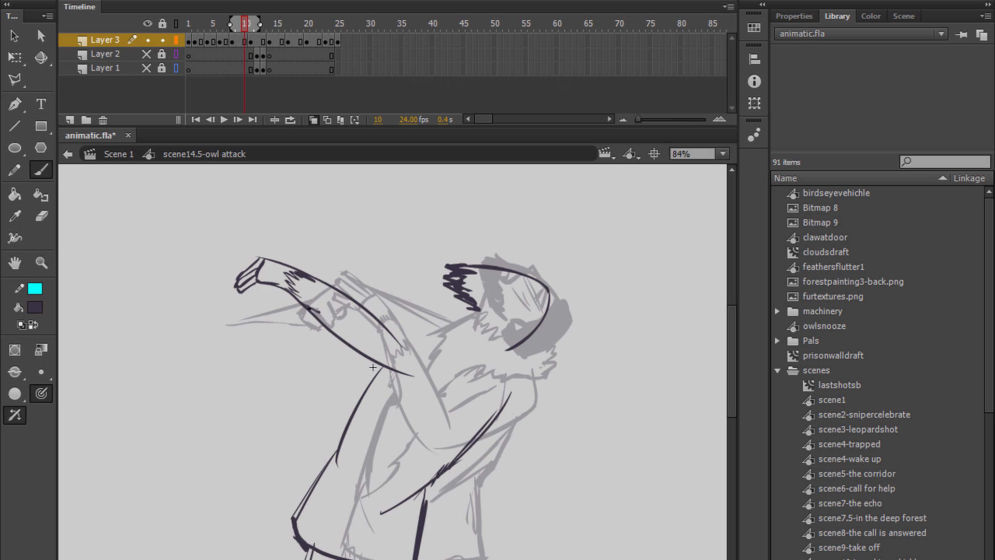
key(comma)
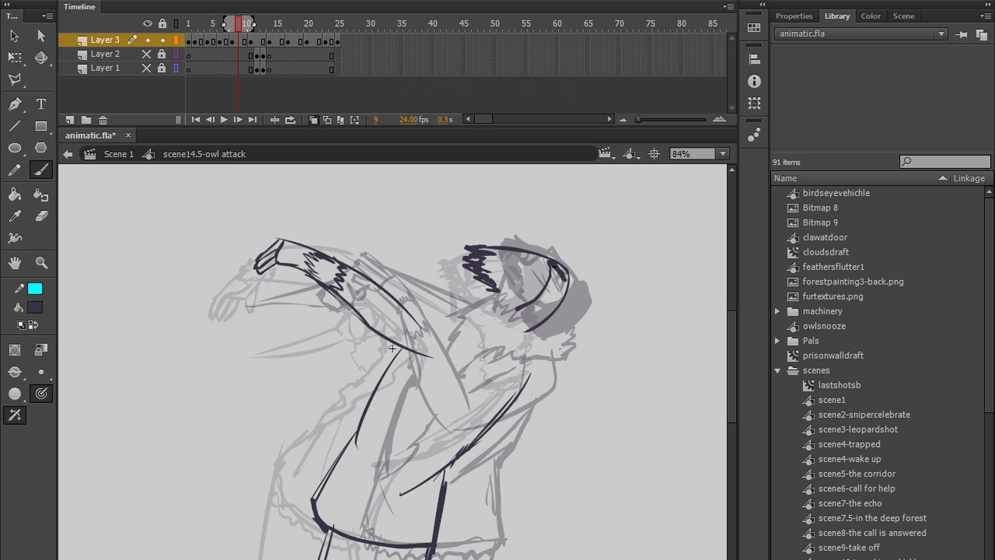
Draw the in-between pose's cap edge, face details, shoulder and fur collar, comparing with the poses before it.
key(period)
key(comma)
key(comma)
mouse_move(523, 248)
mouse_down()
mouse_move(538, 274)
mouse_move(501, 275)
mouse_up()
key(Return)
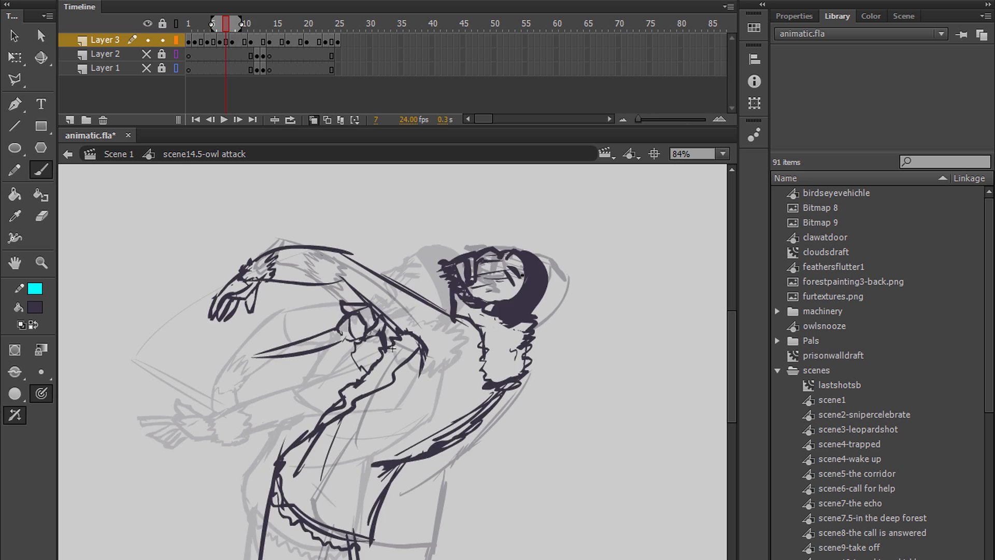
key(Return)
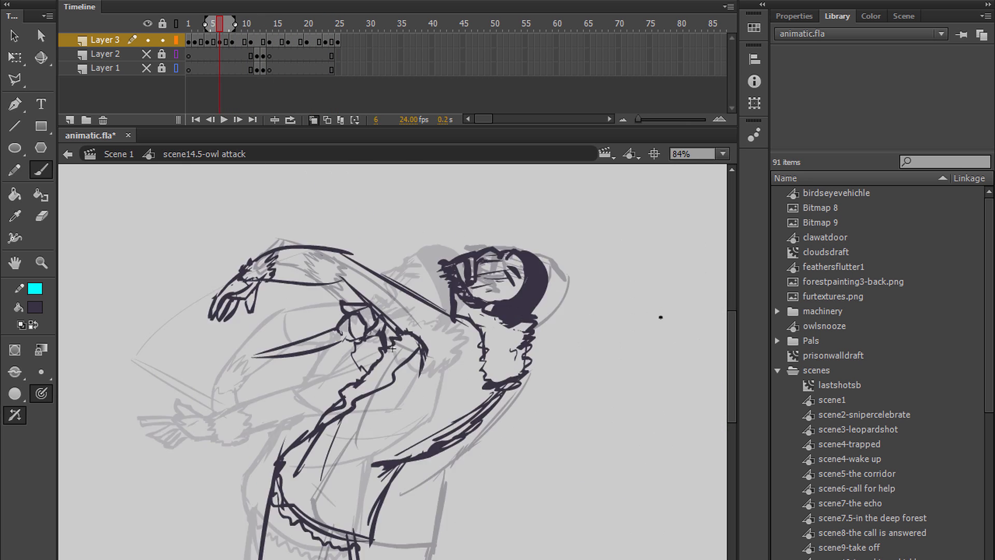
key(Return)
key(period)
key(comma)
key(period)
key(comma)
key(period)
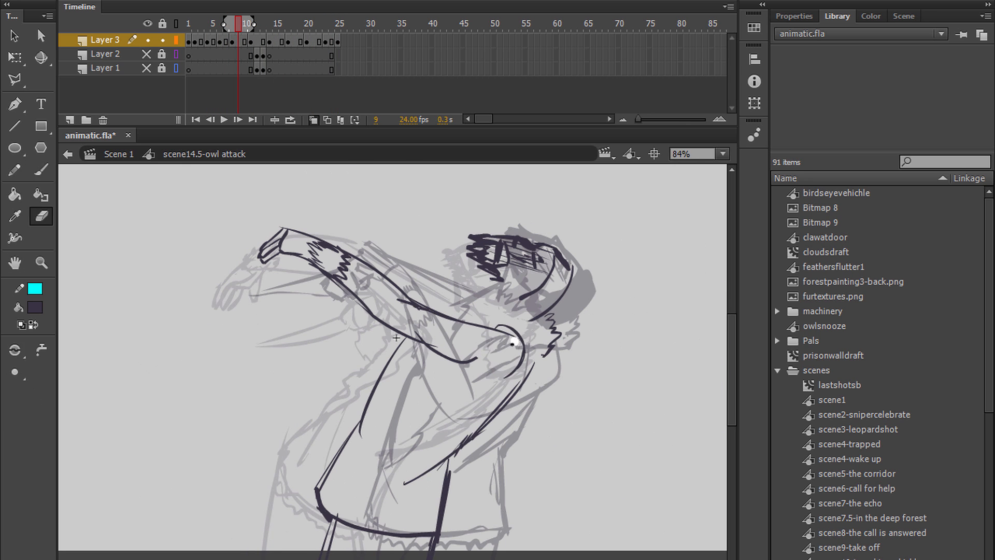
Clean up the in-between pose's shoulder, complete the fur collar behind it and fill the cap with solid dark.
drag(396, 337, 391, 341)
key(comma)
key(period)
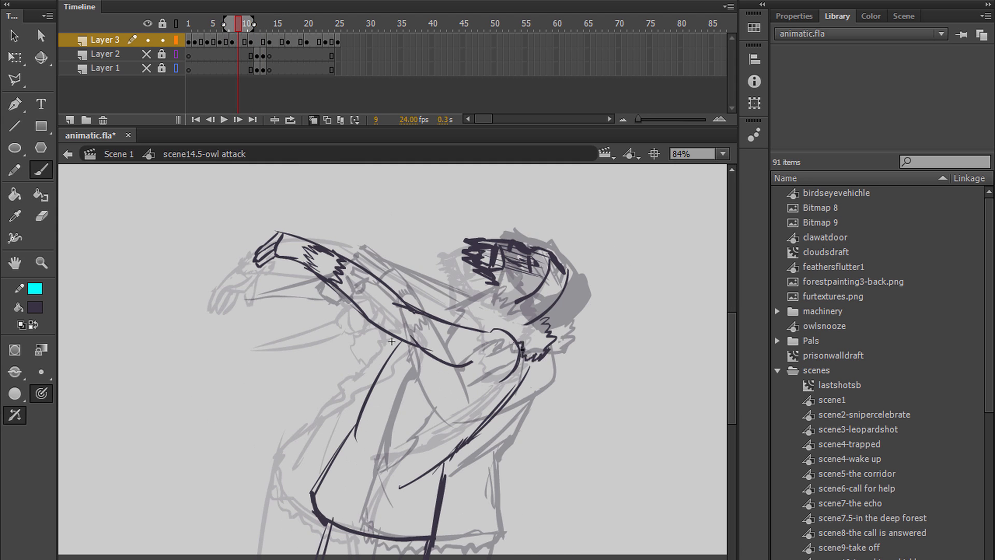
key(period)
key(comma)
key(i)
drag(392, 341, 395, 327)
key(period)
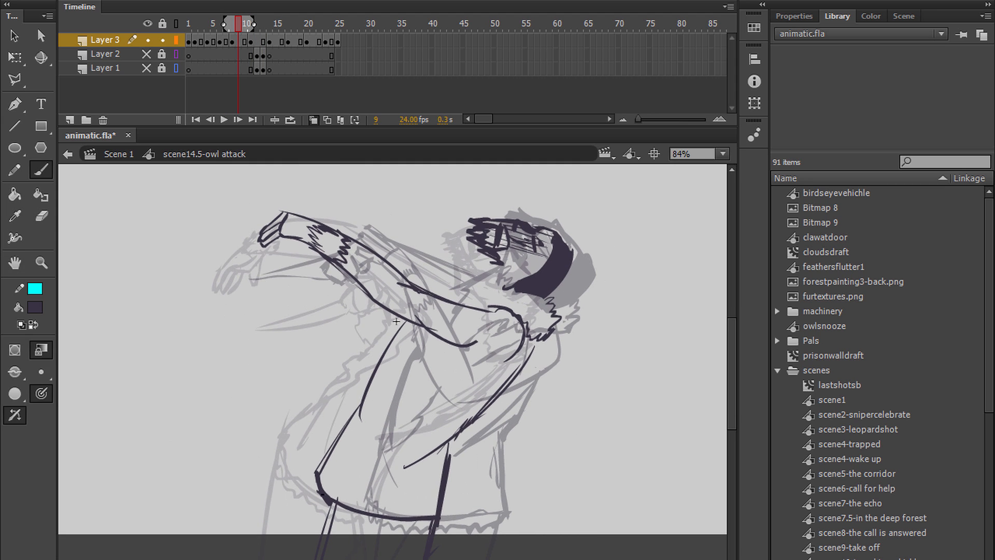
Draw the knife blade and the scalloped fur hem of the in-between pose at frame 9, checking against the neighbouring frames.
key(period)
key(comma)
key(comma)
key(b)
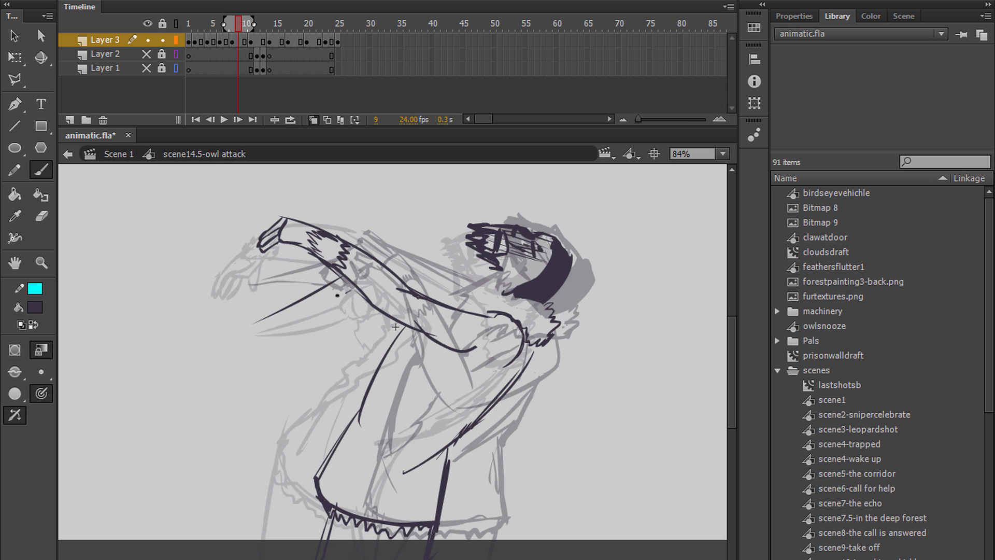
key(space)
key(period)
key(period)
key(comma)
key(comma)
key(comma)
key(comma)
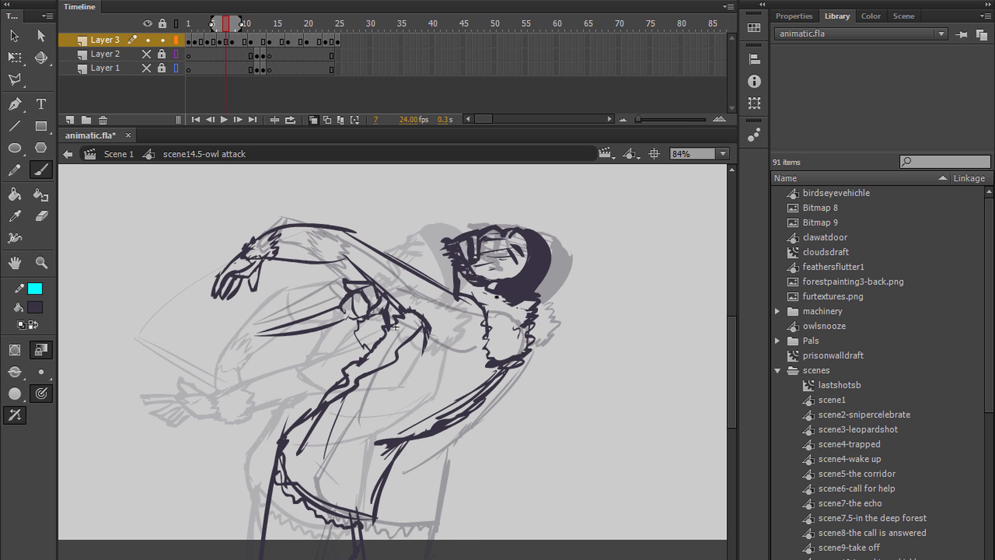
Draw the knife handle, solid dark beard, jaw line and front fur collar of the frame 9 pose, comparing with adjacent frames.
key(period)
key(period)
key(space)
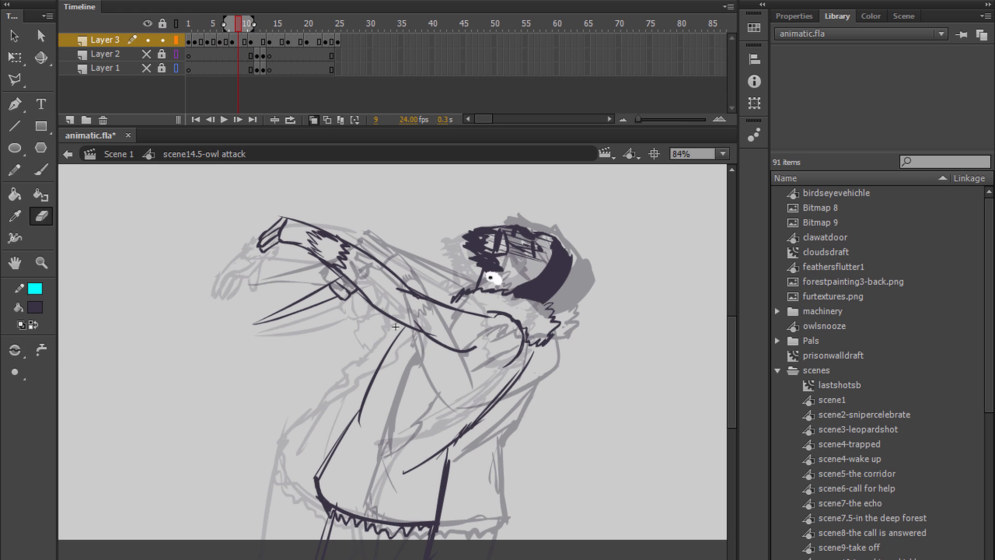
key(comma)
key(comma)
key(period)
key(period)
key(period)
key(comma)
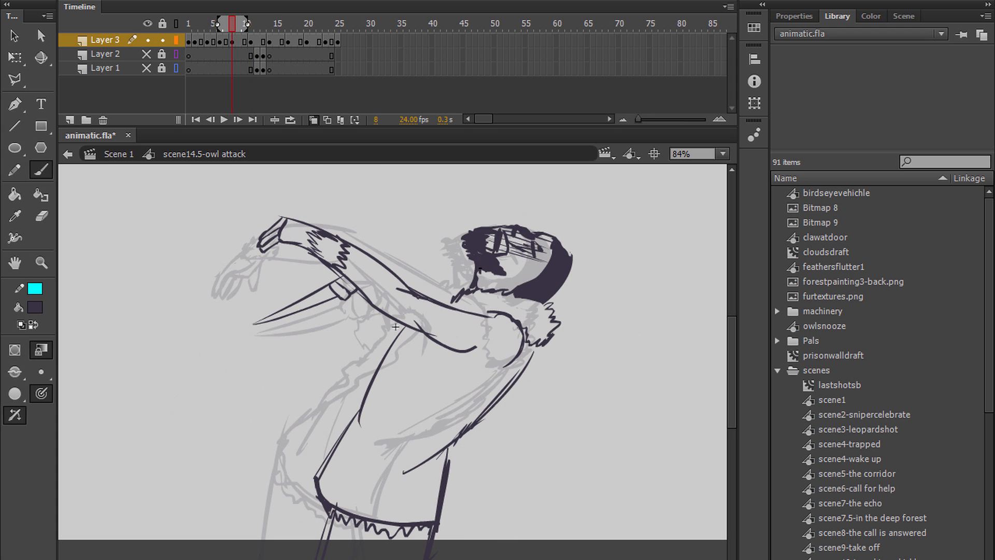
Add the fur cuff under the knife hand and the jagged fur trim down the jacket front at frame 9.
key(comma)
key(space)
key(comma)
key(period)
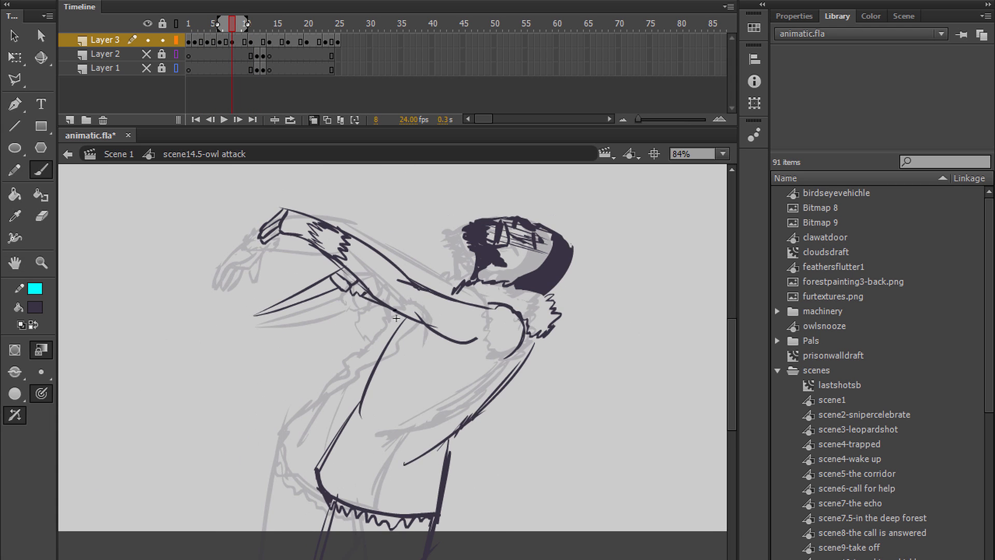
key(period)
key(space)
drag(396, 318, 449, 222)
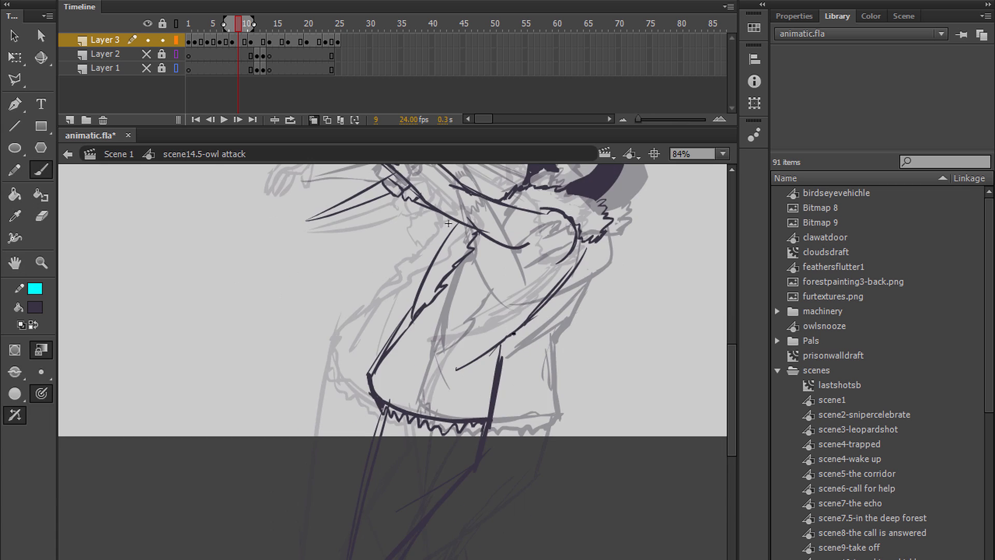
Draw the knees and trouser folds below the jacket hem at frame 9, checking the legs against the neighbouring frames.
key(space)
drag(570, 376, 573, 238)
key(comma)
key(period)
key(period)
key(comma)
key(comma)
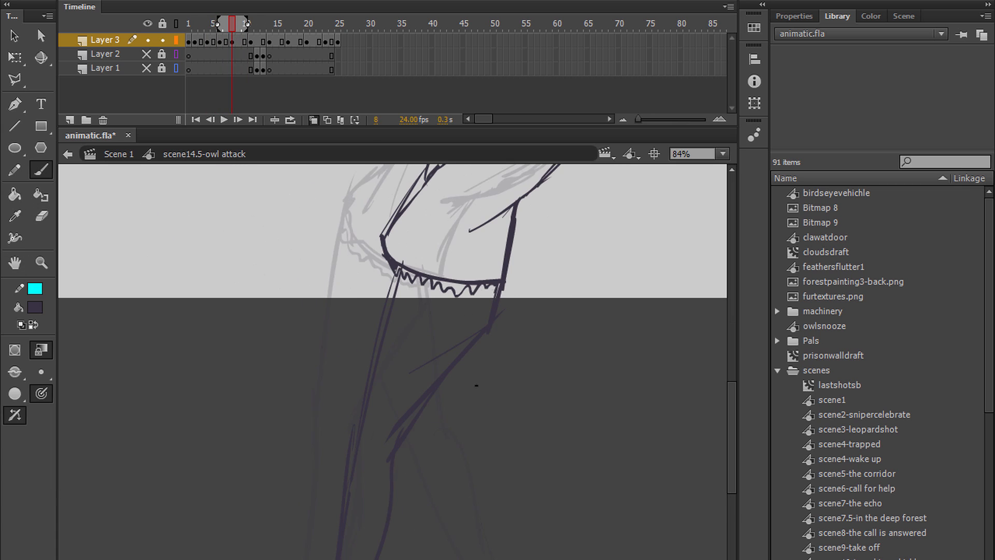
key(period)
key(space)
drag(493, 269, 506, 323)
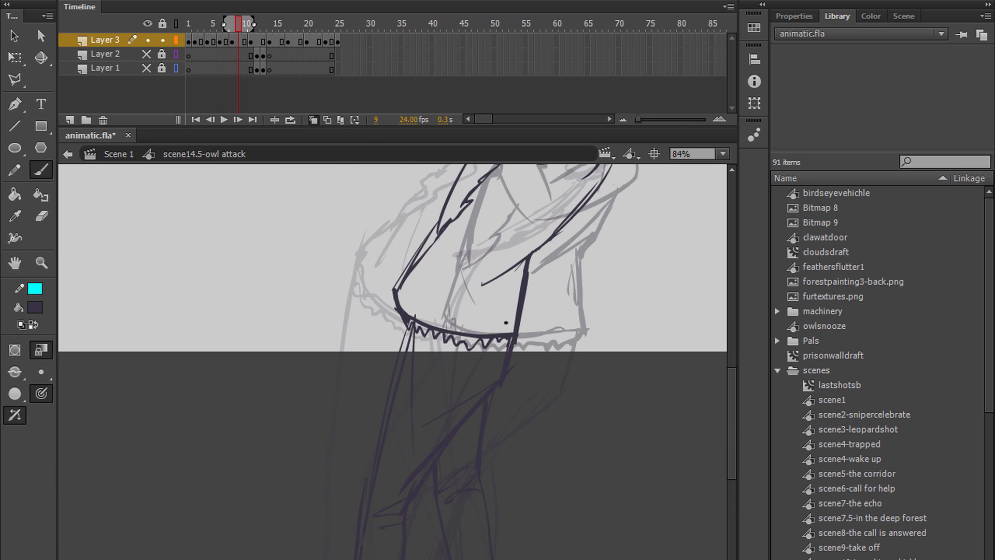
Review the man's swing poses by stepping through the frames up to frame 20 and back to frame 4.
key(ctrl+minus)
key(period)
key(period)
key(period)
key(period)
key(period)
key(period)
key(period)
key(period)
key(period)
key(period)
key(period)
key(space)
drag(643, 278, 582, 278)
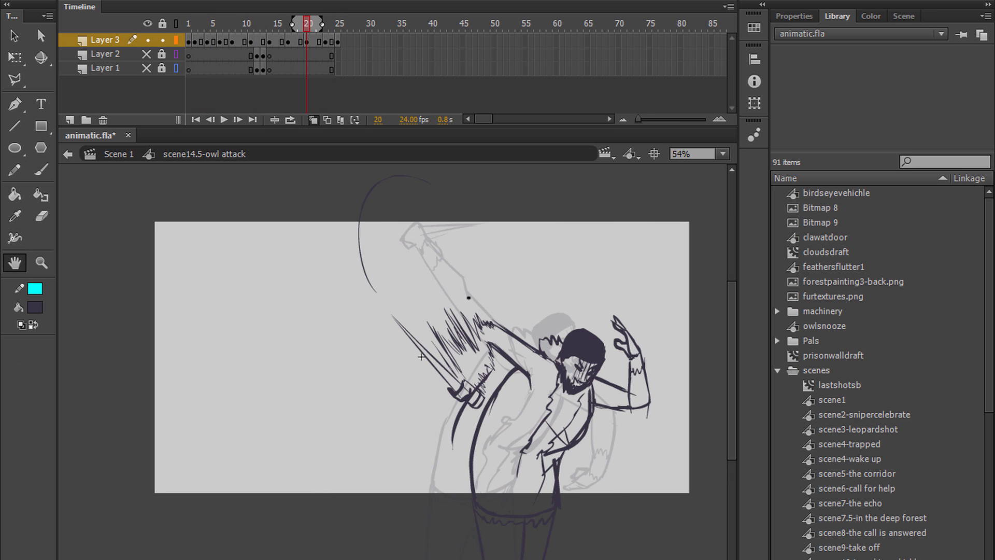
key(comma)
key(comma)
key(comma)
key(comma)
key(comma)
key(comma)
key(comma)
key(comma)
key(comma)
key(comma)
key(comma)
key(comma)
key(comma)
key(comma)
key(comma)
key(comma)
Paint dark red blood drops flying off the man's face on the frames from 4 to 9.
scroll(420, 278, up, 3)
key(b)
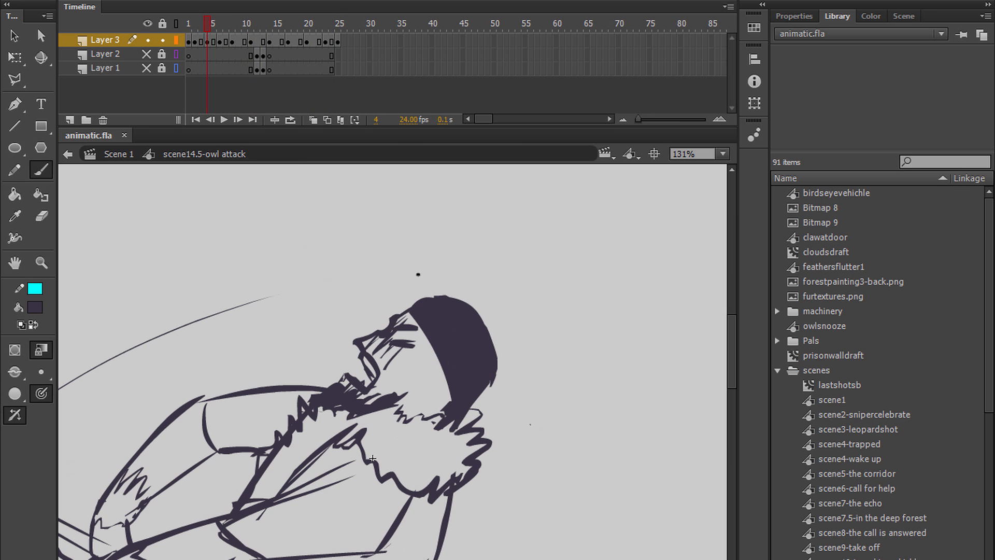
key(period)
key(period)
key(period)
key(period)
key(period)
key(period)
key(period)
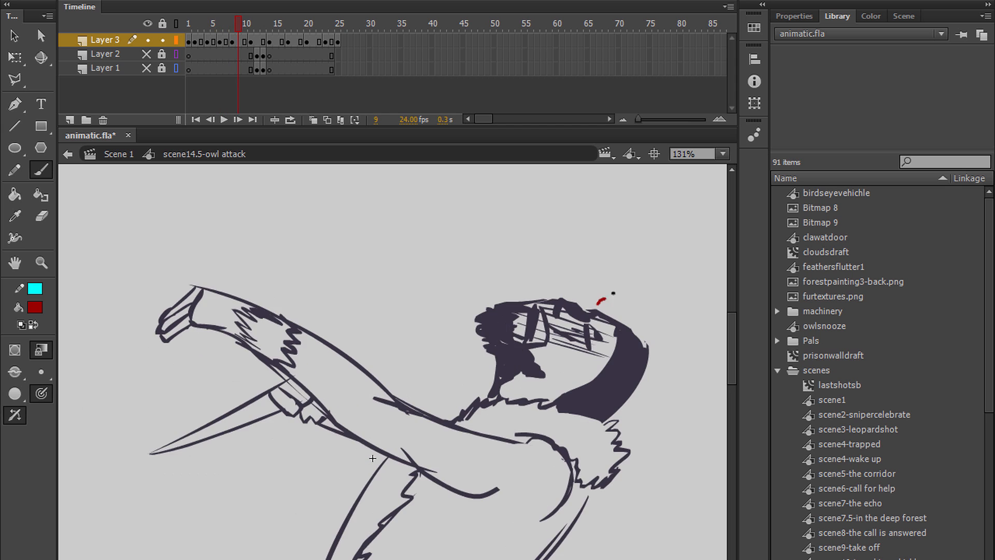
scroll(372, 458, down, 3)
Lock Layer 3 and show it as outlines, then lasso and copy the rough owl at frame 12 of Layer 2.
key(l)
key(ctrl+a)
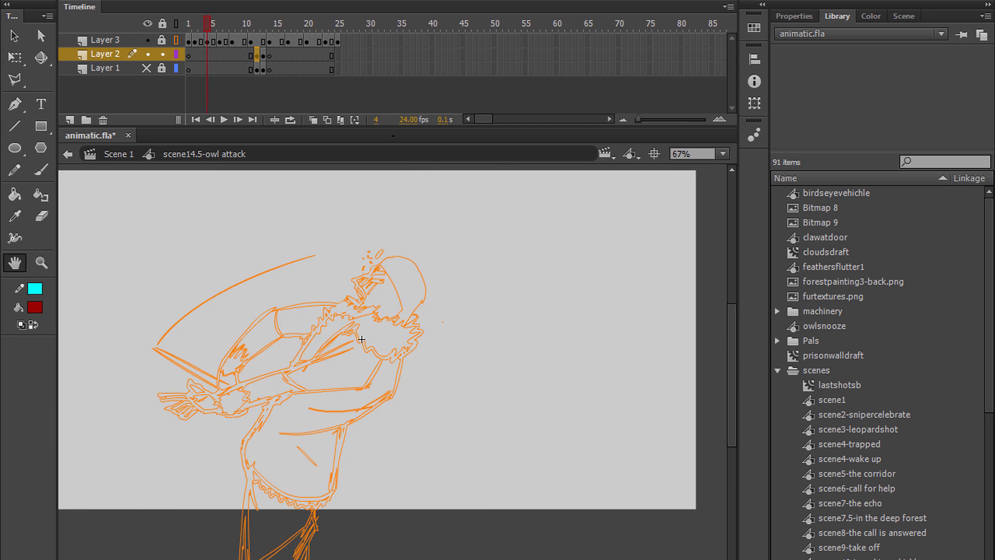
key(ctrl+shift+a)
key(l)
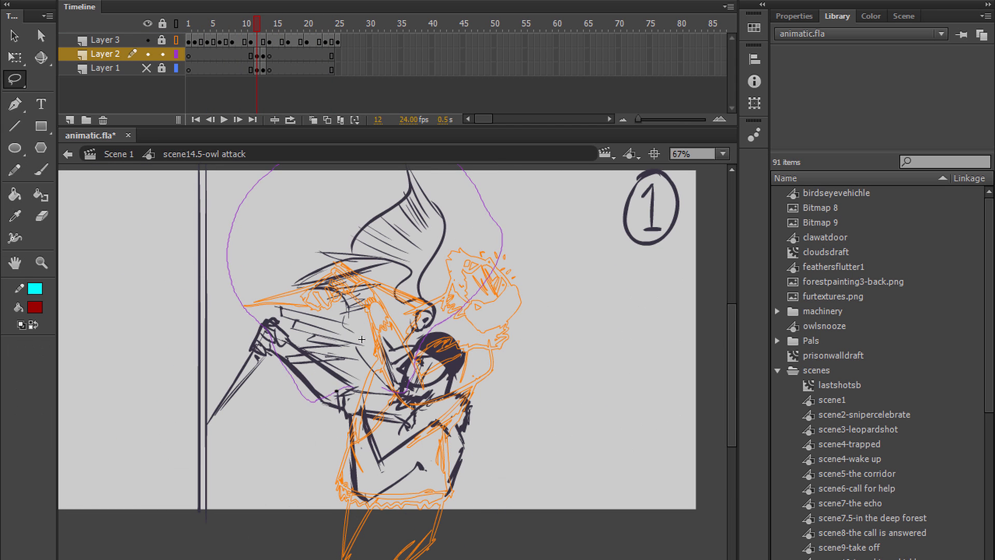
key(h)
drag(363, 290, 356, 338)
Lock and hide Layer 2, add Layer 4 above Layer 3, and paste the owl in place at frame 4.
click(162, 54)
click(147, 54)
click(70, 119)
click(206, 23)
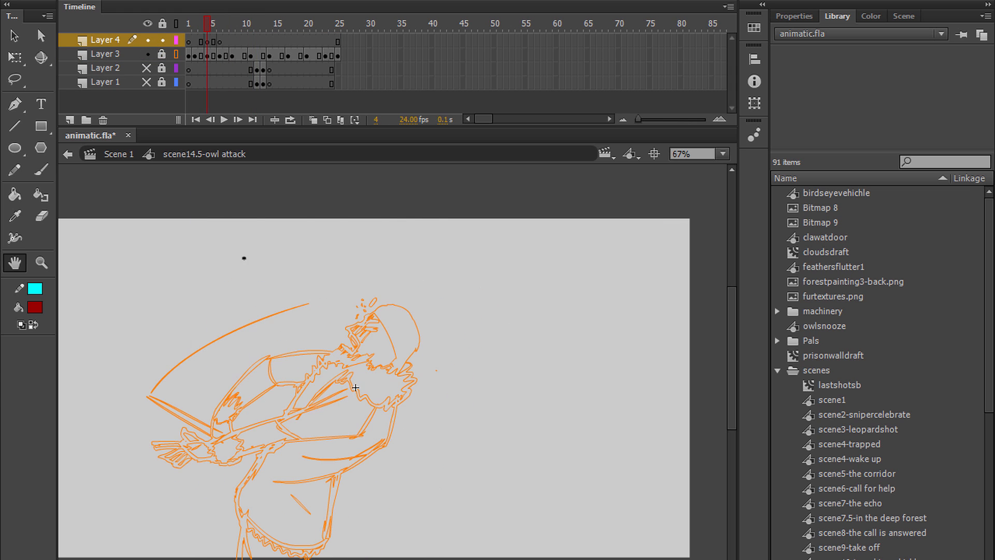
key(ctrl+shift+v)
Erase the owl's thick lower tail feathers at frame 4 and redraw them as thin pointed strokes.
scroll(355, 387, up, 2)
key(e)
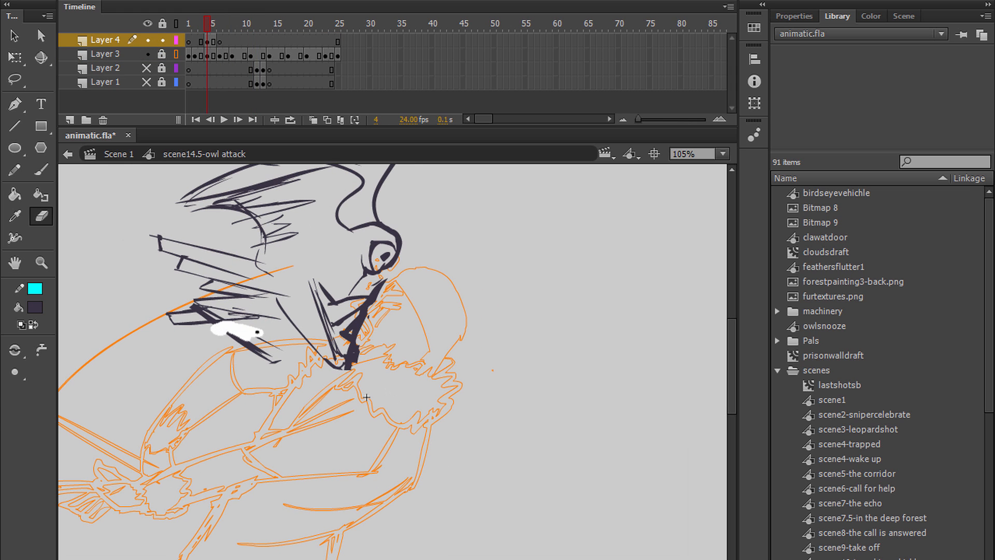
drag(260, 332, 217, 327)
key(b)
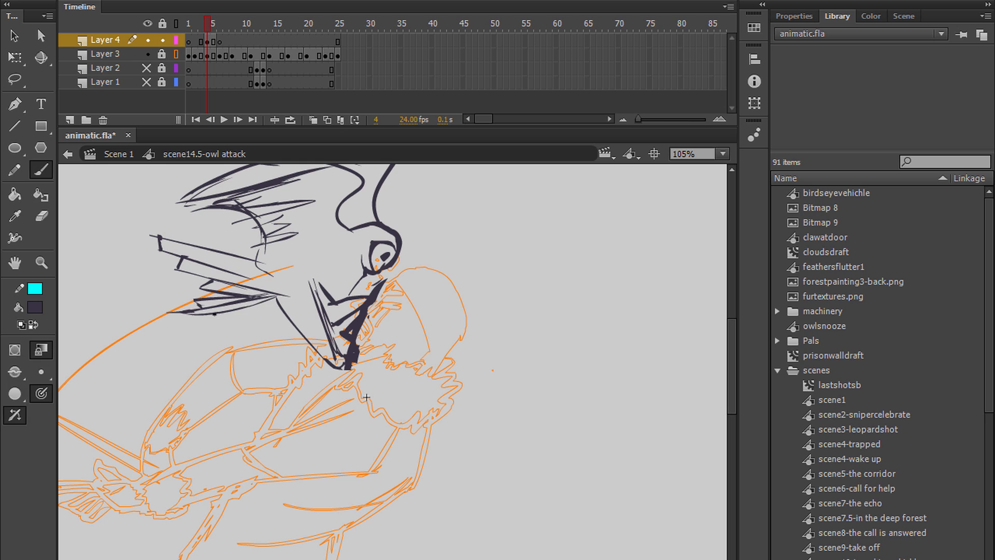
Erase the thick stroke below the owl's beak, then redraw the beak, feathered leg and gripping talons at frame 4.
key(e)
scroll(290, 311, up, 1)
drag(386, 280, 340, 365)
key(b)
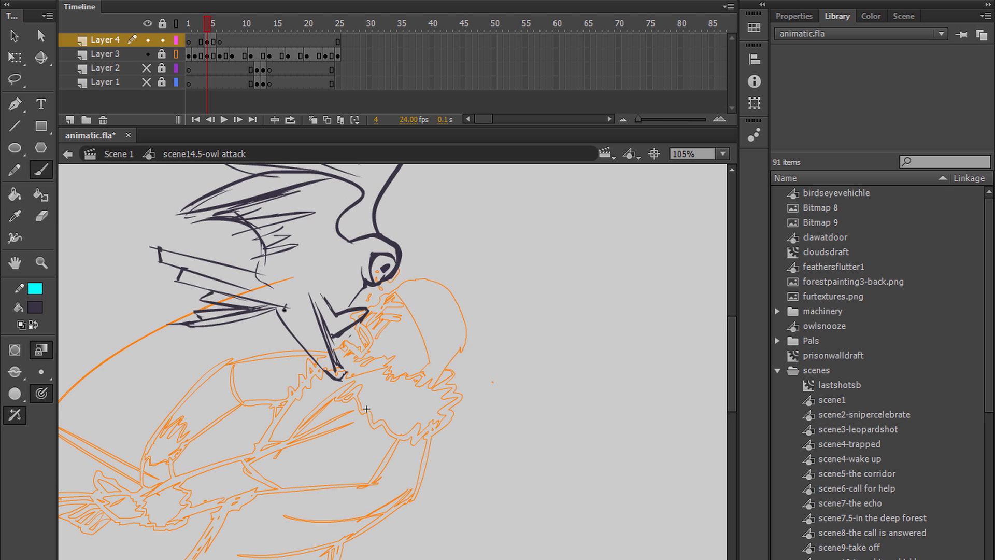
mouse_move(284, 307)
mouse_down()
mouse_move(328, 374)
mouse_move(413, 436)
mouse_up()
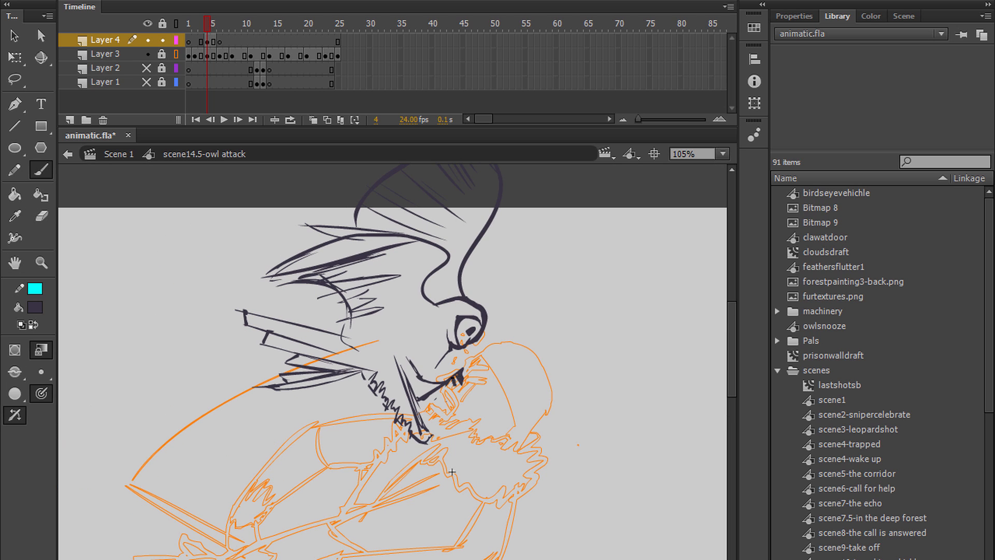
mouse_move(452, 472)
mouse_down()
mouse_move(448, 444)
mouse_move(444, 458)
mouse_move(384, 461)
mouse_up()
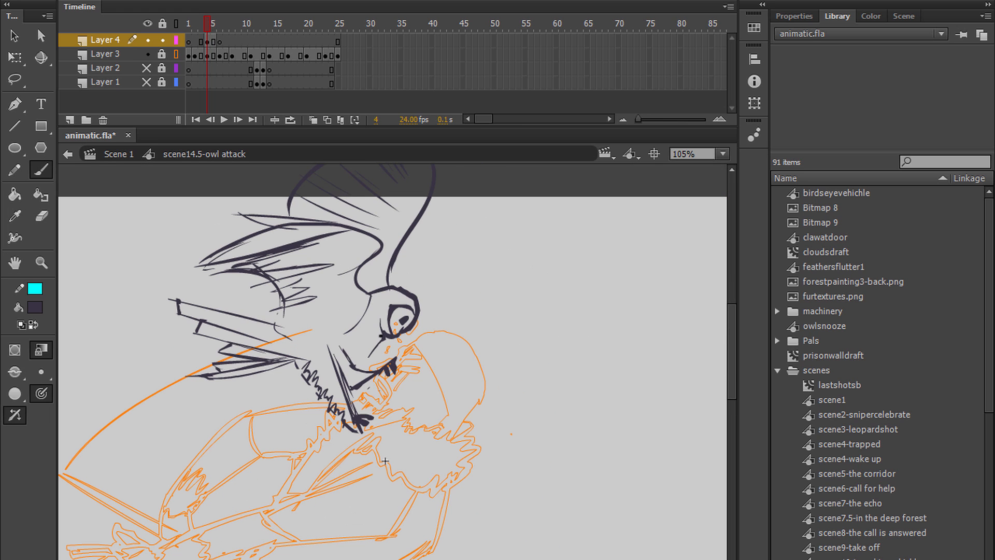
With onion skinning on, sketch the approaching owl's tail feathers and forward-stretched legs at frame 3 of Layer 4.
key(h)
scroll(385, 461, down, 5)
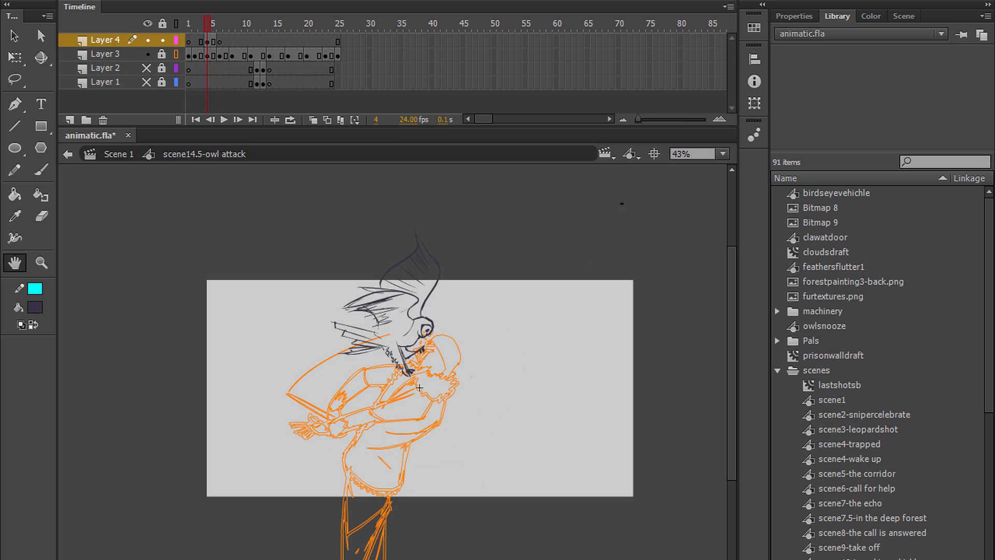
scroll(429, 402, up, 3)
key(comma)
key(comma)
key(period)
key(alt+shift+o)
drag(528, 259, 593, 275)
key(b)
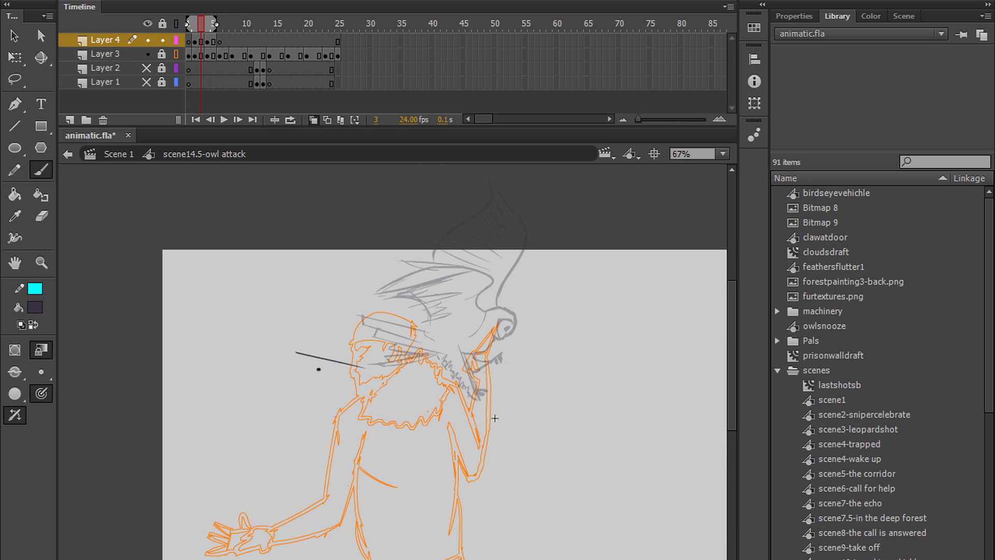
drag(201, 390, 283, 371)
drag(495, 417, 512, 445)
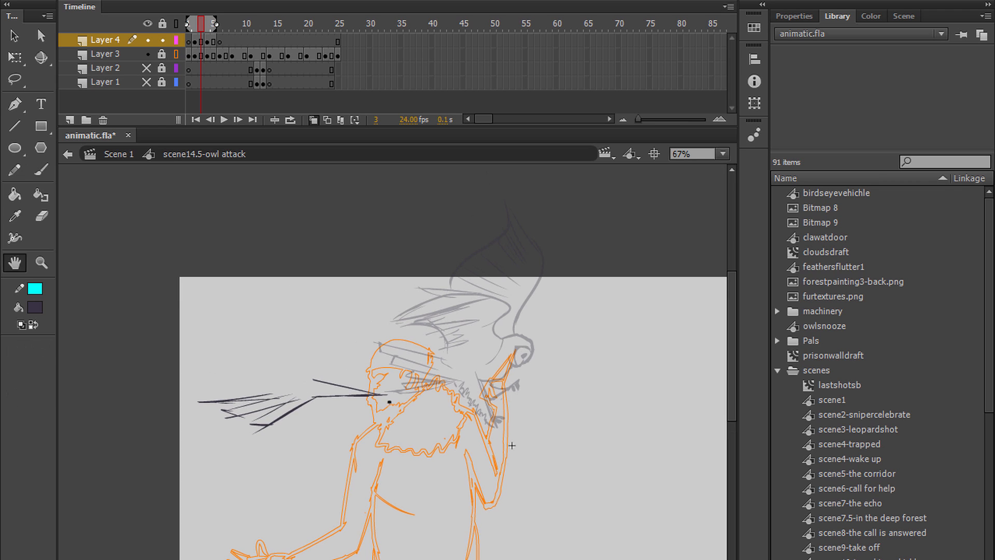
drag(307, 374, 378, 379)
drag(512, 446, 518, 471)
Draw the approaching owl's raised wings, round head with large eye, chest line and wing feathers at frame 3.
drag(111, 280, 295, 323)
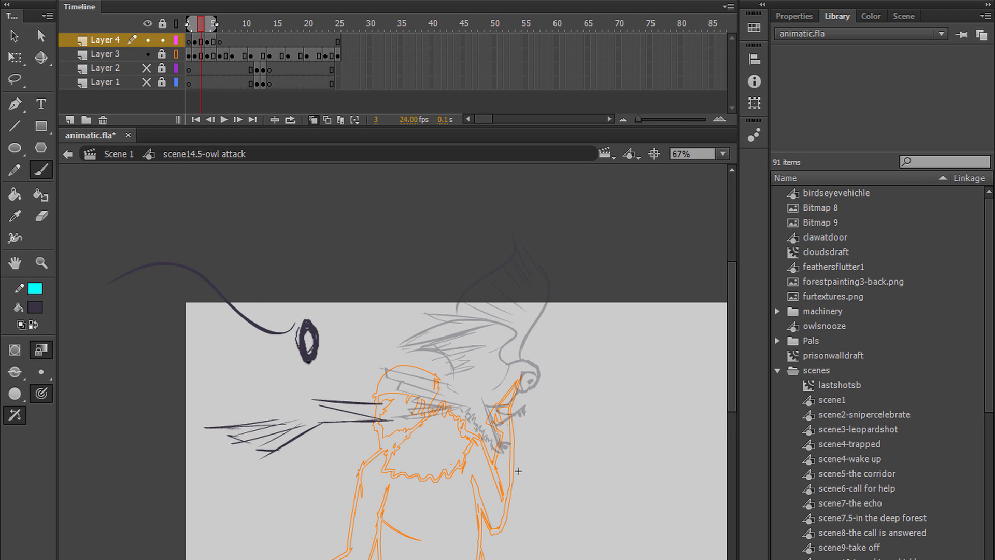
drag(519, 471, 523, 463)
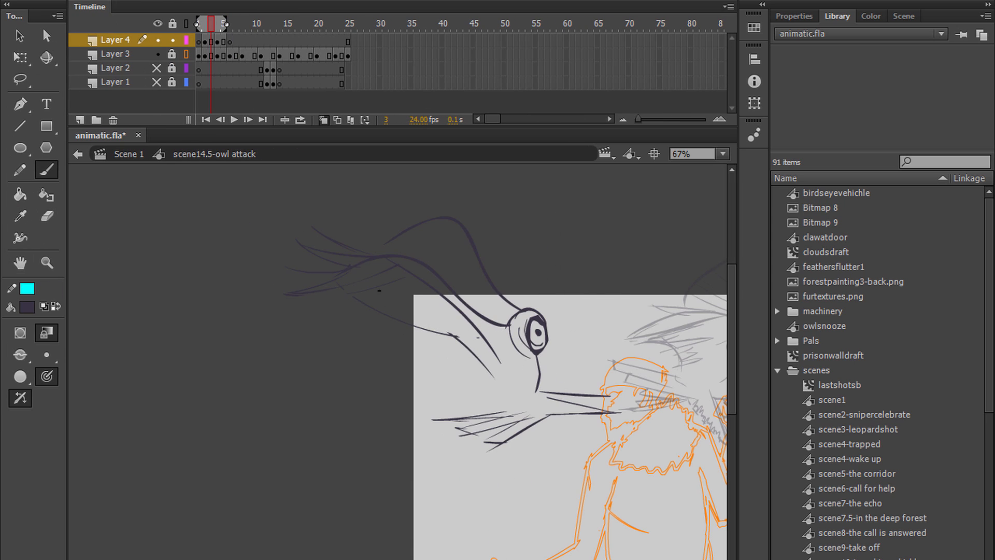
drag(496, 336, 480, 375)
drag(495, 365, 478, 372)
drag(402, 413, 399, 416)
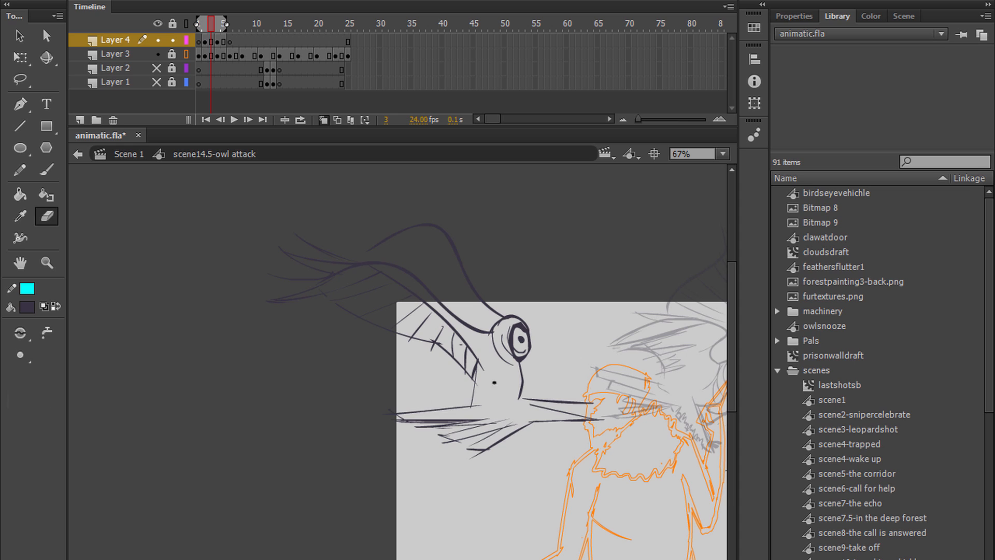
Redraw the approaching owl's tail as a fan of feathers set farther back behind its body.
key(ctrl+z)
drag(484, 419, 396, 416)
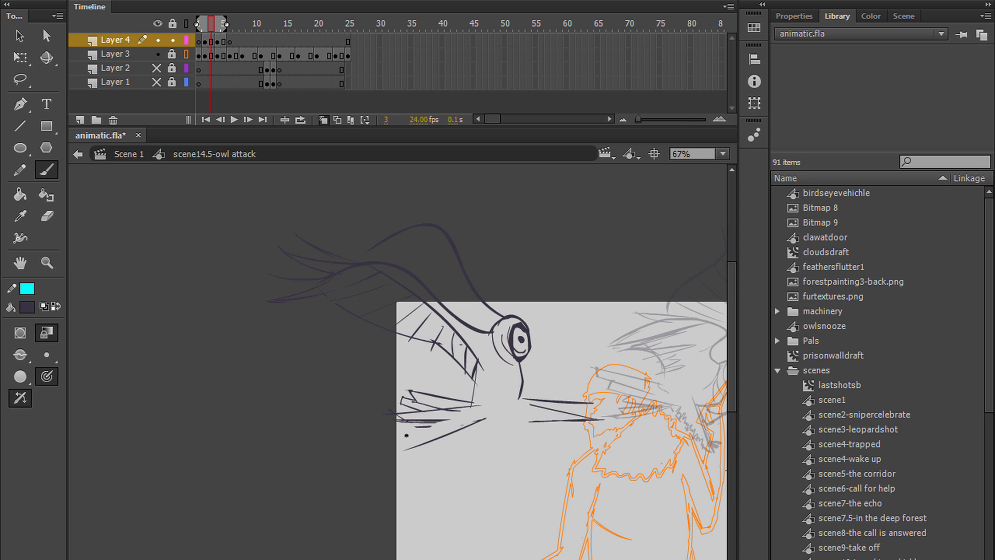
drag(729, 472, 636, 443)
Shorten and tilt the approaching owl's stretched legs with Free Transform and draw the curved talon at their end.
key(q)
key(ctrl+a)
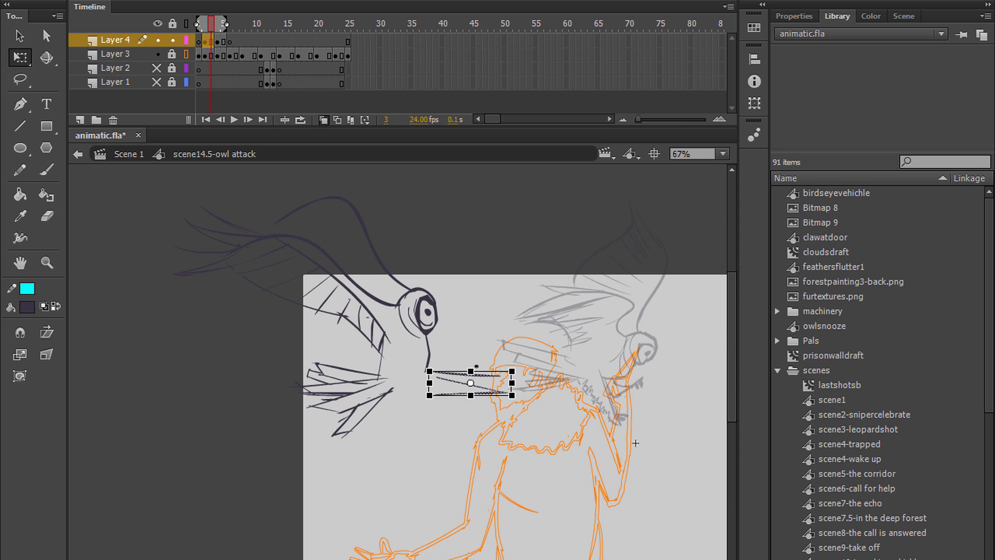
drag(514, 397, 493, 412)
key(b)
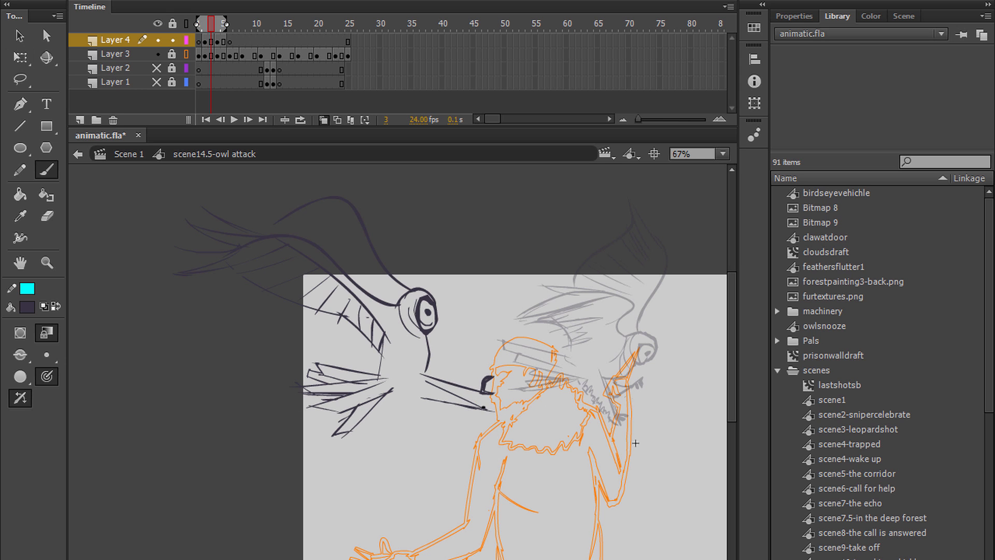
Try to sketch the owl with its wings spread behind the man's head at frame 6 of Layer 4.
key(h)
mouse_move(635, 443)
mouse_down()
mouse_move(621, 493)
mouse_move(461, 486)
mouse_up()
key(period)
key(period)
key(period)
key(b)
drag(479, 324, 578, 413)
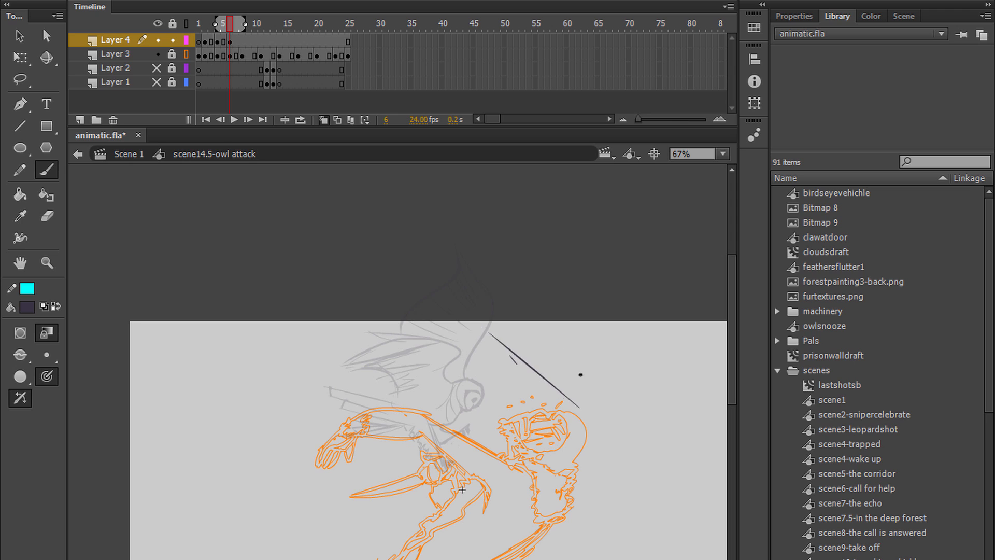
key(ctrl+z)
mouse_move(580, 374)
mouse_down()
mouse_move(534, 358)
mouse_move(526, 339)
mouse_move(650, 365)
mouse_up()
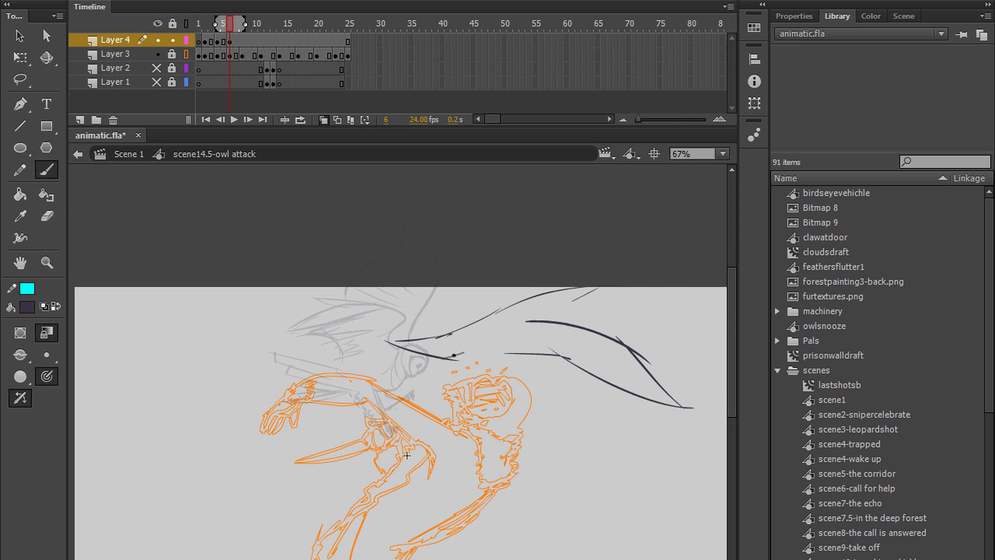
key(Return)
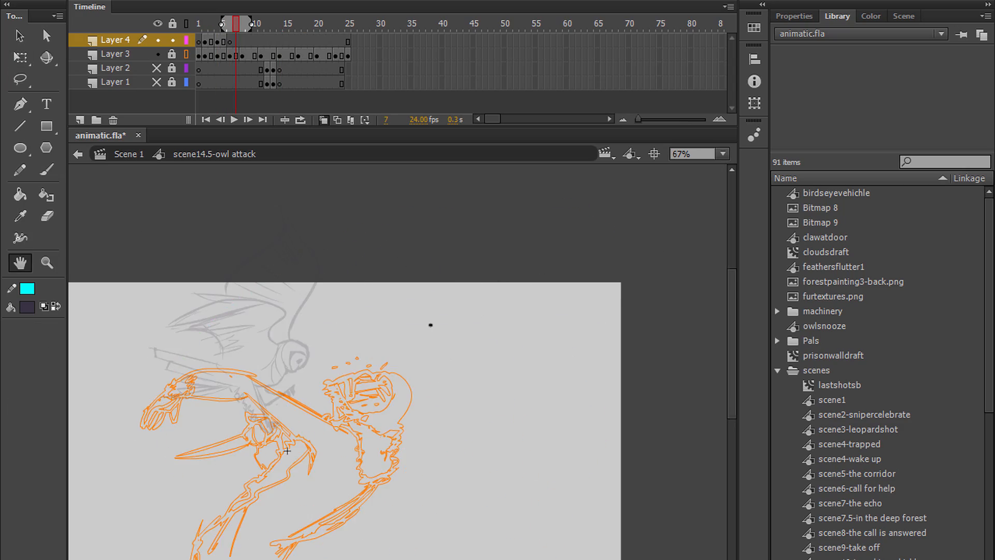
Save the file and play the animation with the owl poses on Layer 4.
key(h)
drag(431, 327, 472, 258)
key(ctrl+s)
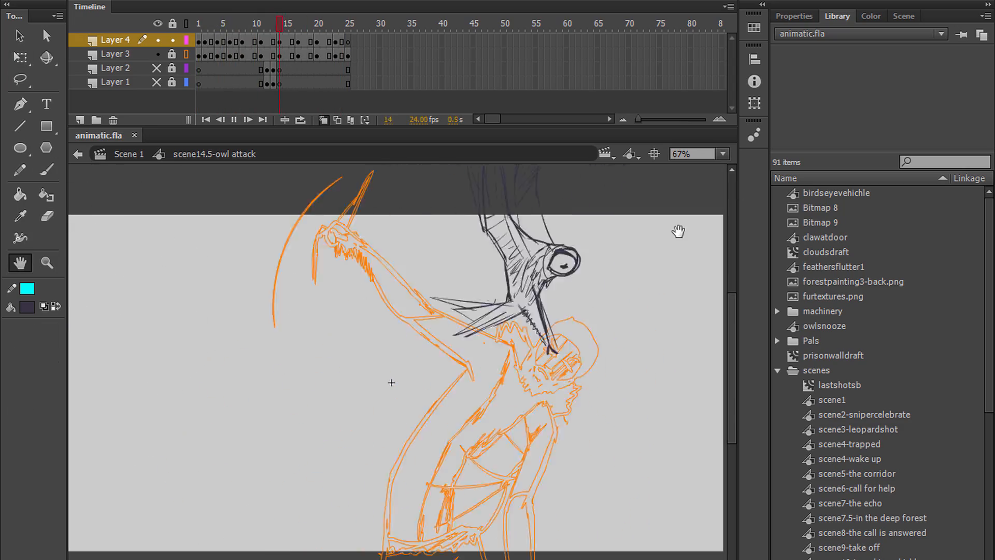
key(Return)
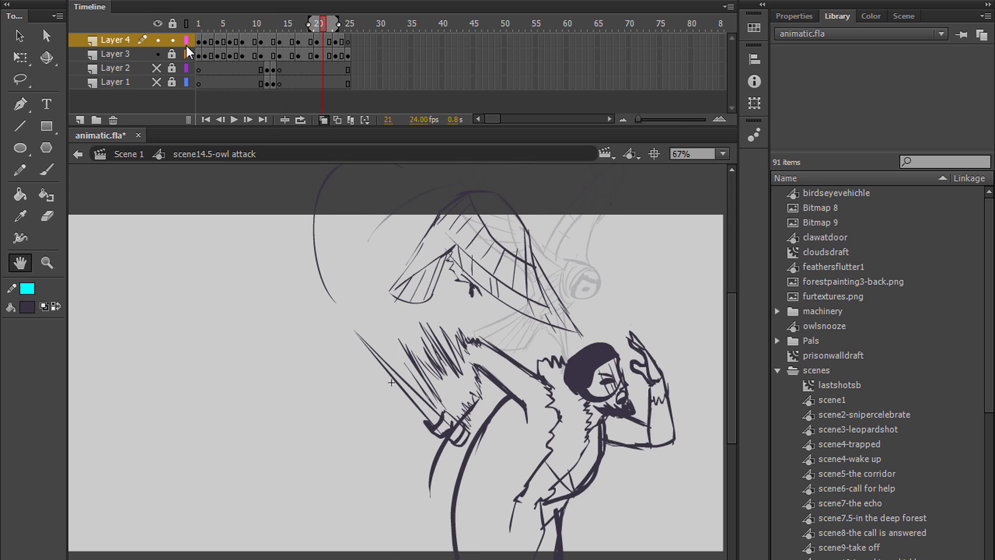
Redraw the upper edge of the owl's large wing at frame 22 of Layer 4.
drag(678, 231, 600, 267)
key(b)
key(alt+shift+o)
key(Return)
key(Return)
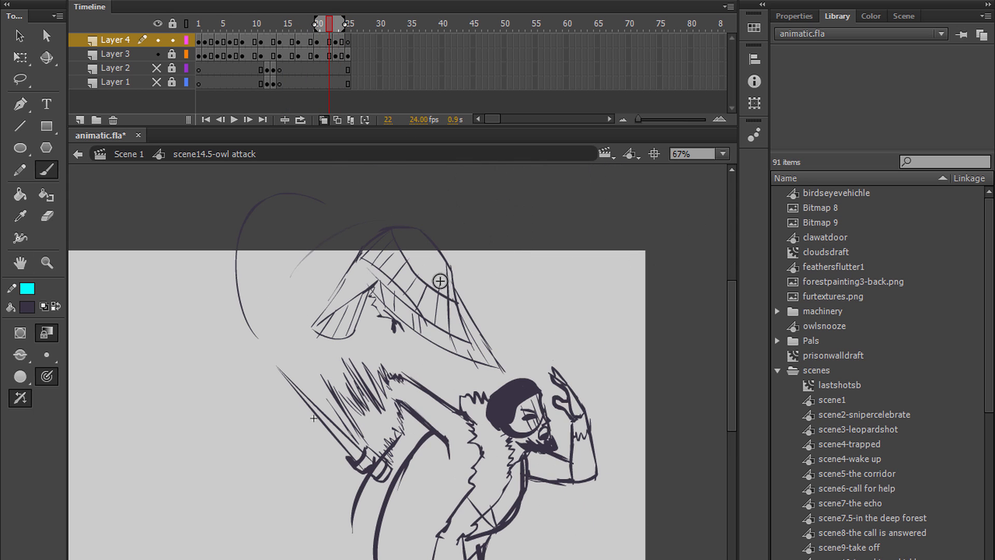
scroll(469, 319, up, 2)
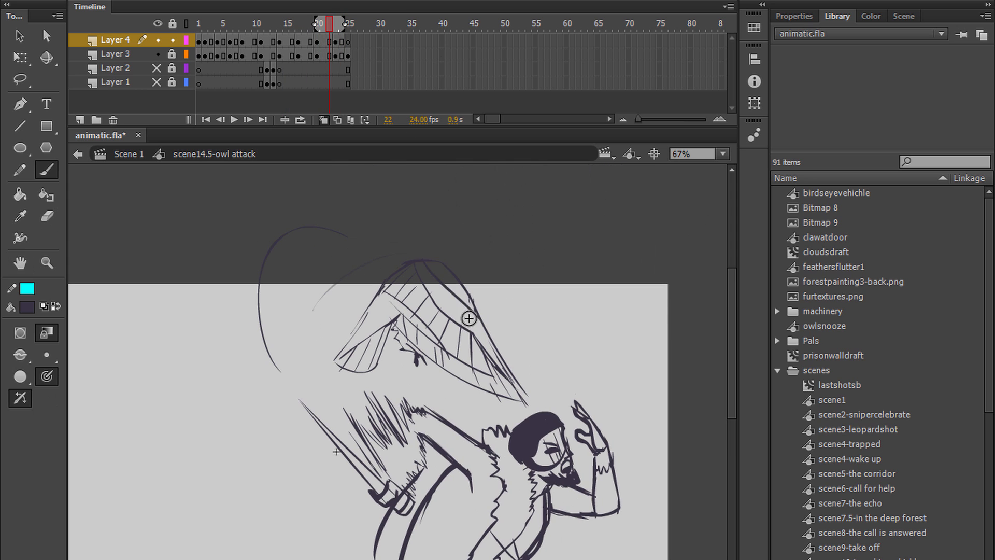
key(ctrl+z)
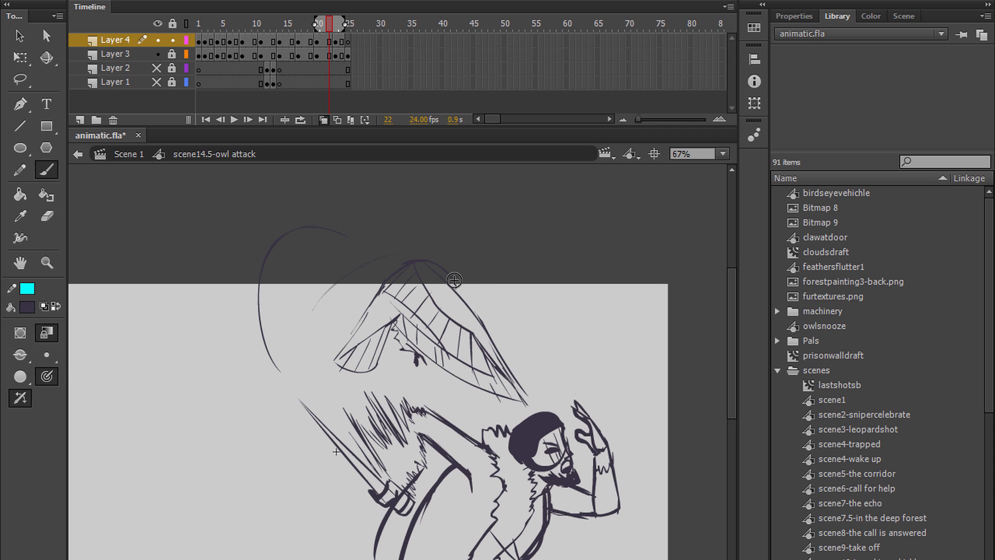
Try to sketch a small fan of feathers with a curved body line for the owl at frame 23 of Layer 4.
key(Return)
key(h)
drag(600, 253, 635, 212)
key(b)
drag(470, 266, 398, 273)
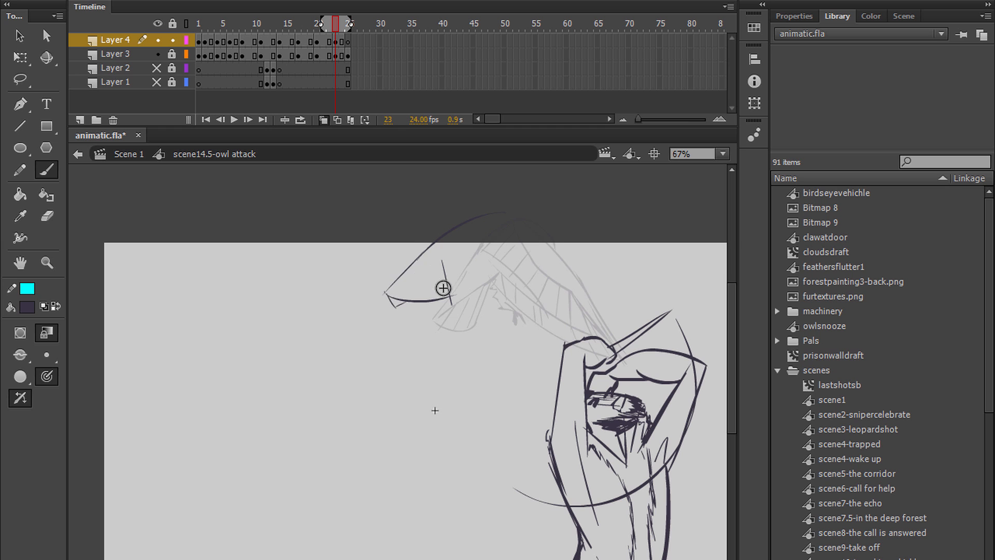
key(q)
drag(487, 251, 496, 263)
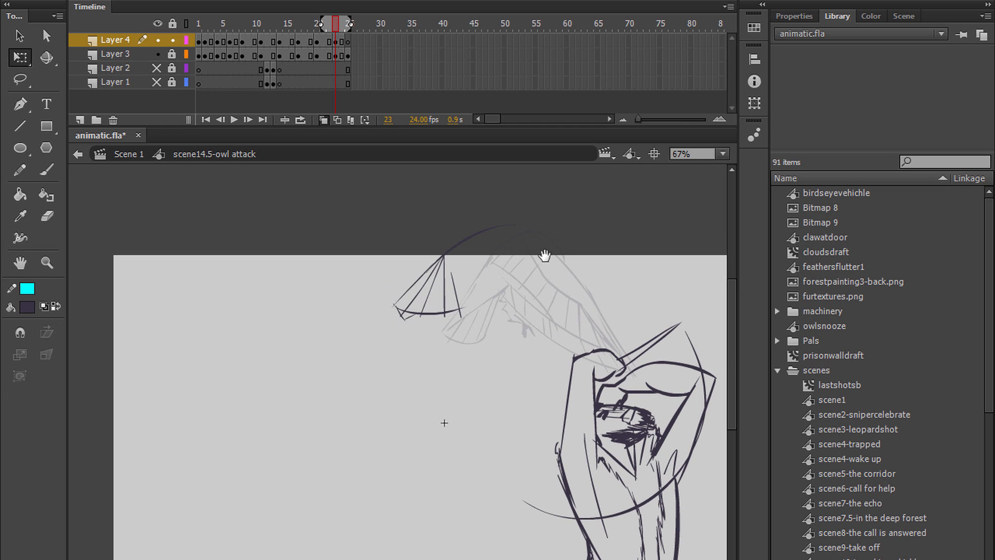
key(b)
Step back and forth through the frames to review the owl's movement against the man's poses.
key(comma)
key(comma)
key(comma)
key(comma)
key(comma)
key(comma)
key(comma)
key(comma)
key(comma)
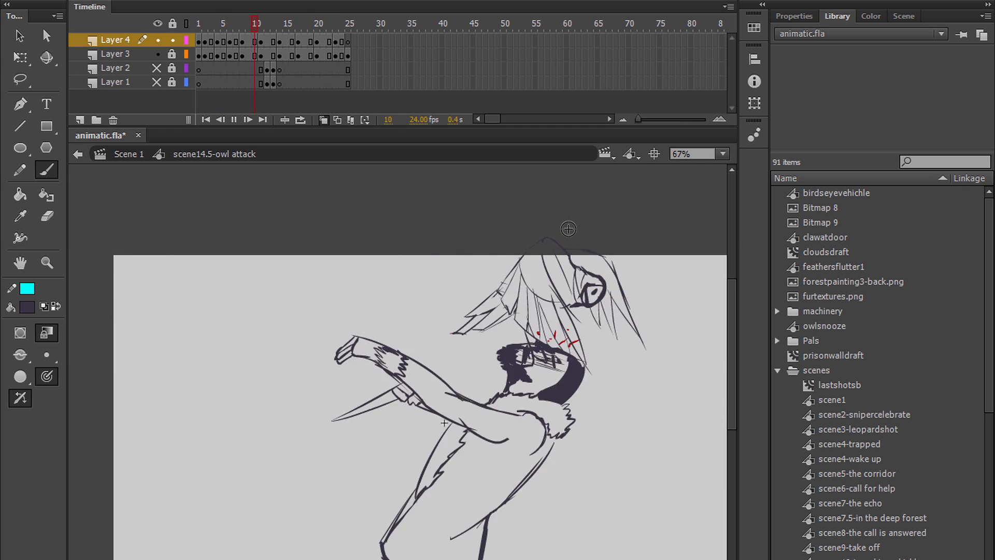
key(period)
key(period)
key(period)
key(period)
key(period)
key(period)
key(period)
Move the large-winged owl drawing from frame 21 to frame 23 of Layer 4, replacing the fan sketch there.
key(l)
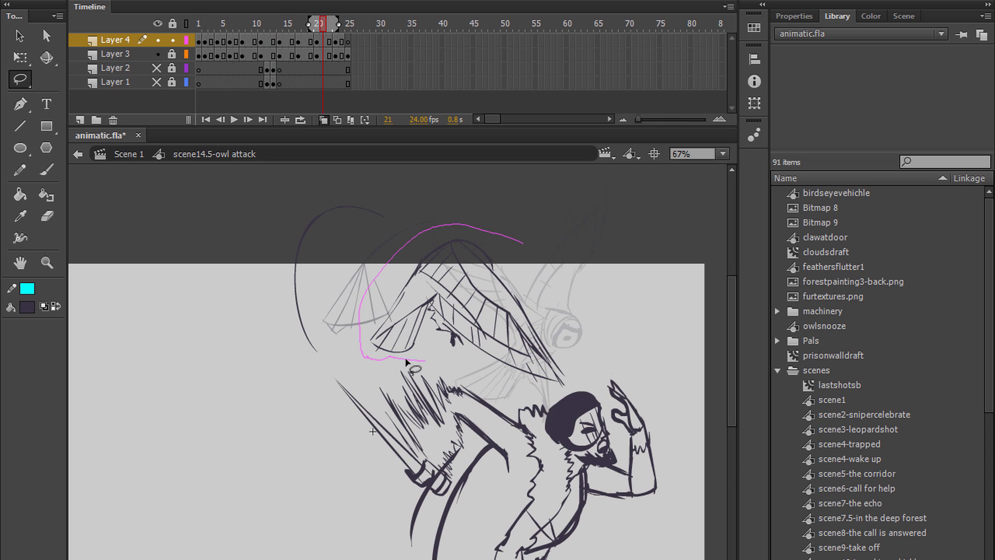
key(period)
key(period)
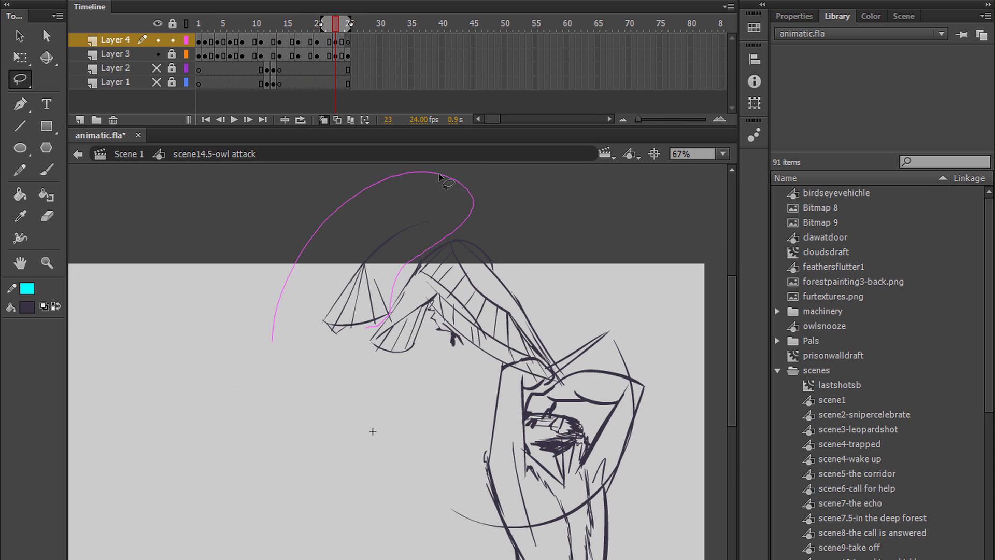
drag(440, 177, 366, 326)
key(comma)
key(comma)
key(period)
key(period)
Reposition the owl's wings and tail at frame 23 with Free Transform and angle the wing more steeply downward.
key(q)
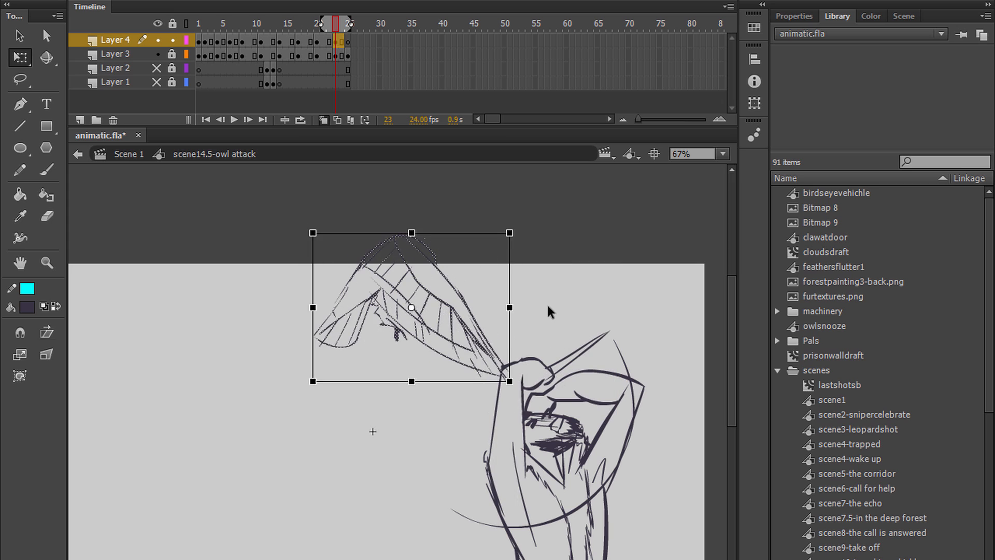
key(l)
mouse_move(454, 269)
mouse_down()
mouse_move(426, 251)
mouse_move(451, 272)
mouse_up()
key(q)
drag(518, 378, 485, 402)
Draw the owl's rounded head with its face above the wing at frame 23 and clean up the overlapping lines.
key(b)
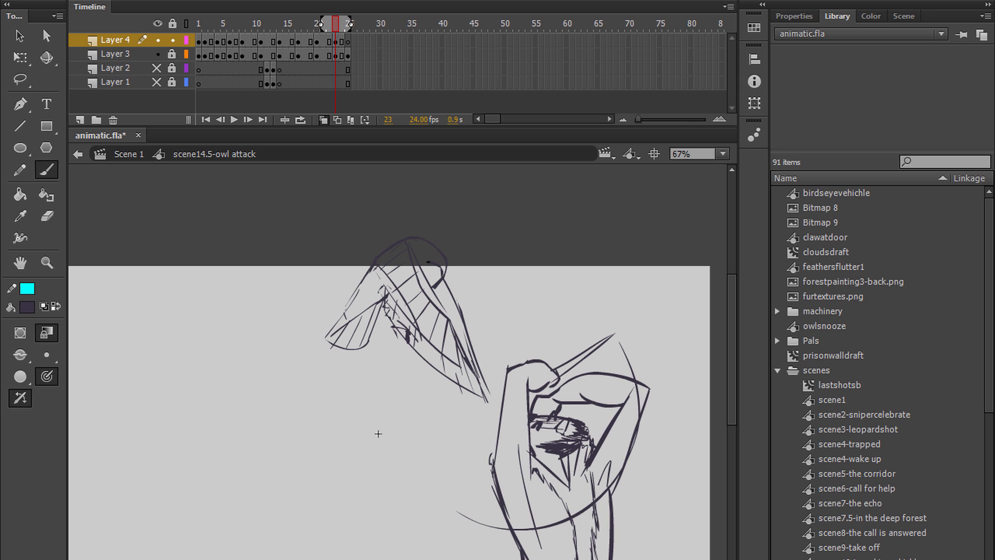
key(e)
key(comma)
key(comma)
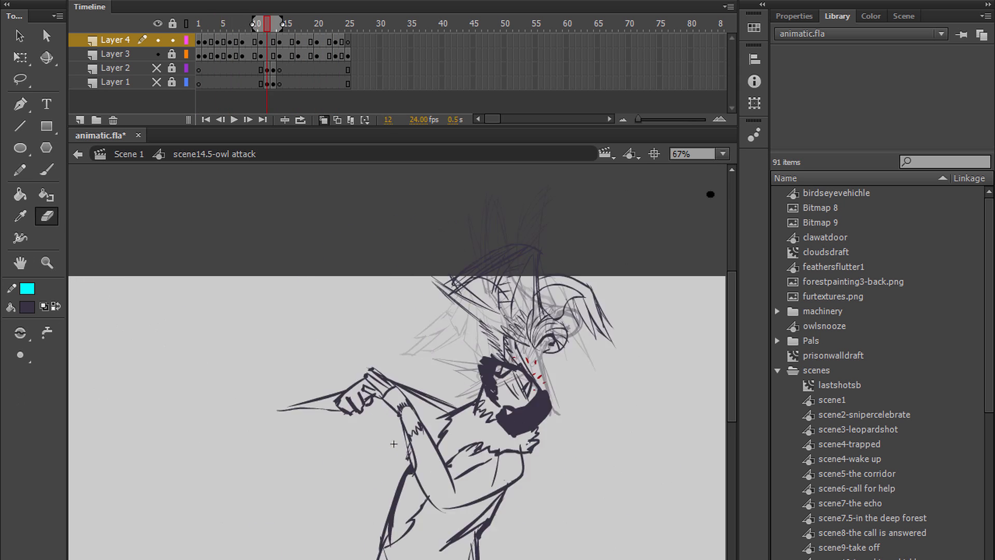
Sketch the owl's two spread wings with feather lines above the man's back at frame 21 of Layer 4.
key(b)
drag(645, 309, 578, 289)
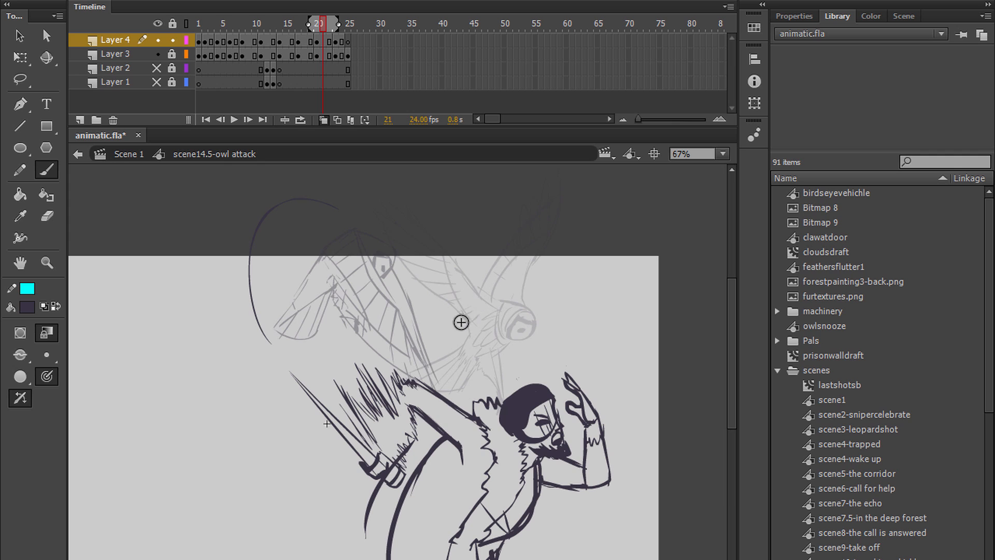
scroll(468, 349, up, 2)
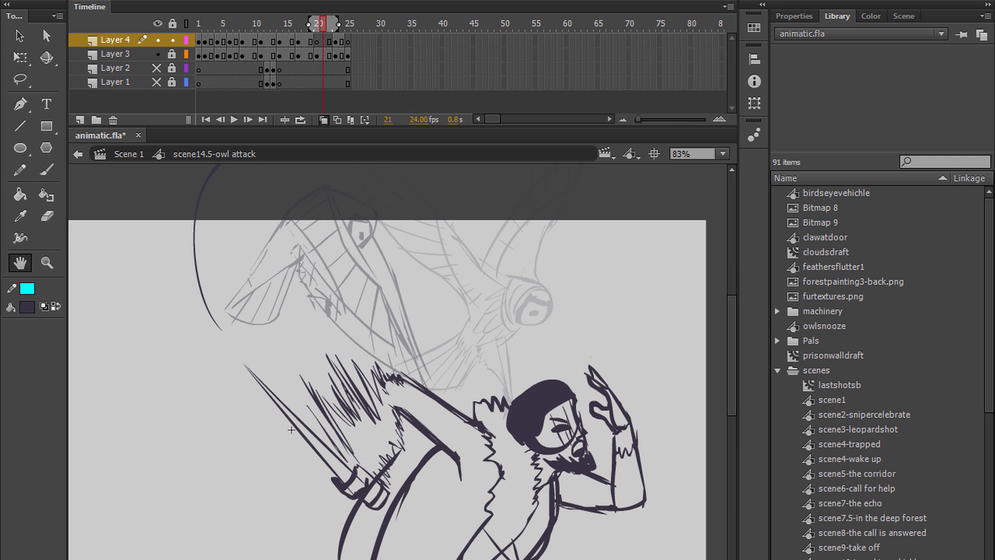
drag(407, 266, 382, 330)
mouse_move(432, 269)
mouse_down()
mouse_move(442, 300)
mouse_move(369, 340)
mouse_up()
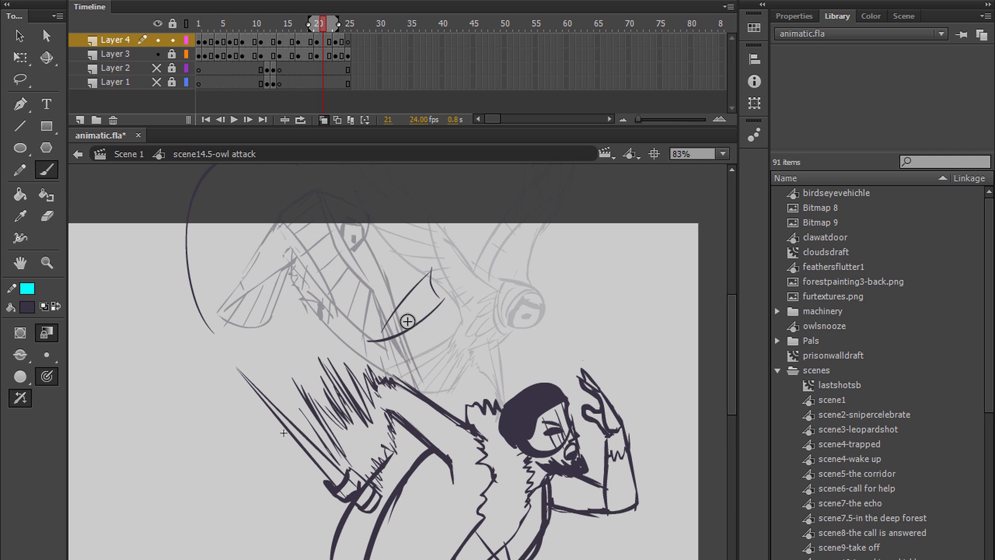
drag(438, 265, 527, 294)
mouse_move(528, 294)
mouse_down()
mouse_move(421, 313)
mouse_move(438, 278)
mouse_move(438, 297)
mouse_move(495, 306)
mouse_up()
drag(456, 280, 469, 317)
mouse_move(443, 278)
mouse_down()
mouse_move(441, 303)
mouse_move(424, 325)
mouse_up()
drag(420, 296, 411, 328)
drag(415, 294, 393, 330)
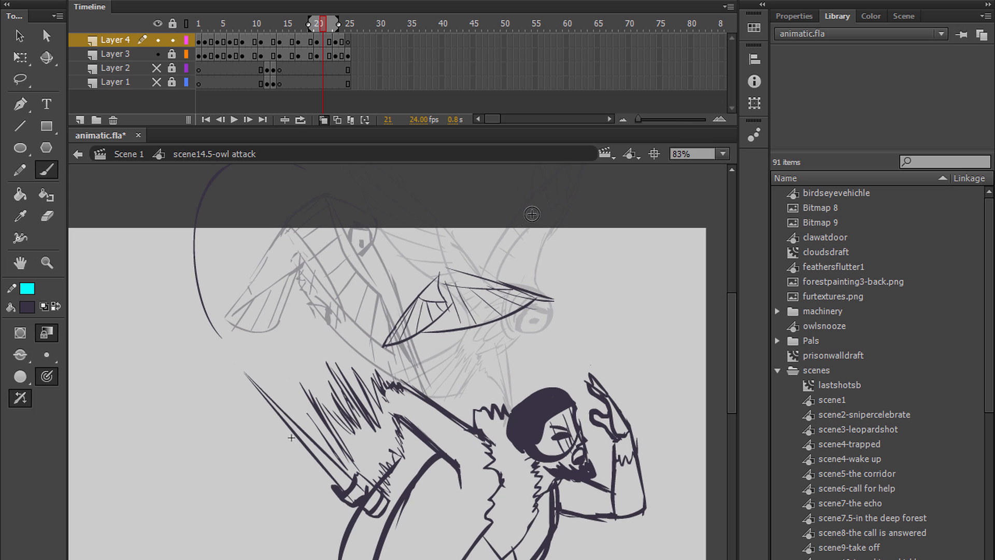
Add the owl's head and face, a leg with a curled talon, and tail feathers between the wings at frame 21.
key(q)
drag(473, 271, 490, 243)
key(b)
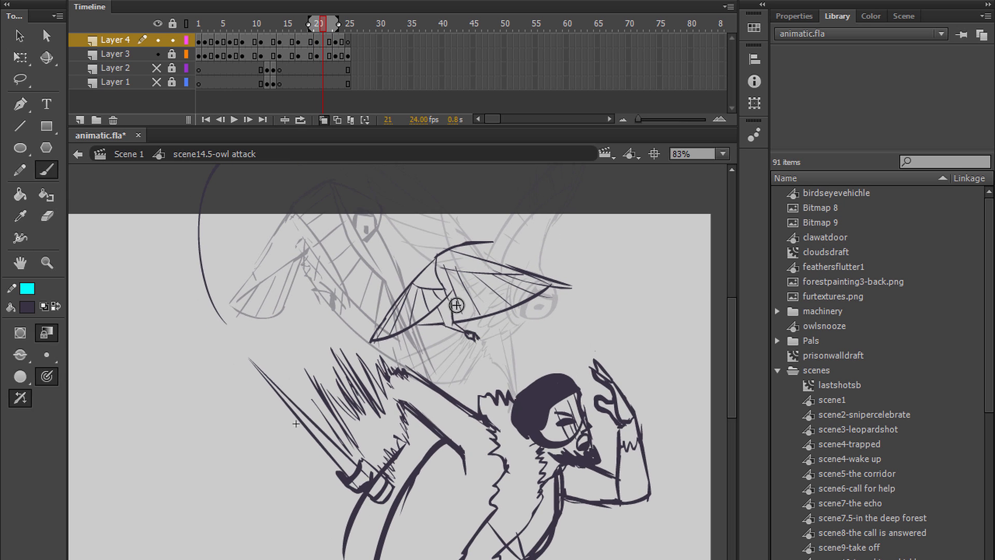
drag(456, 305, 462, 300)
drag(417, 357, 421, 329)
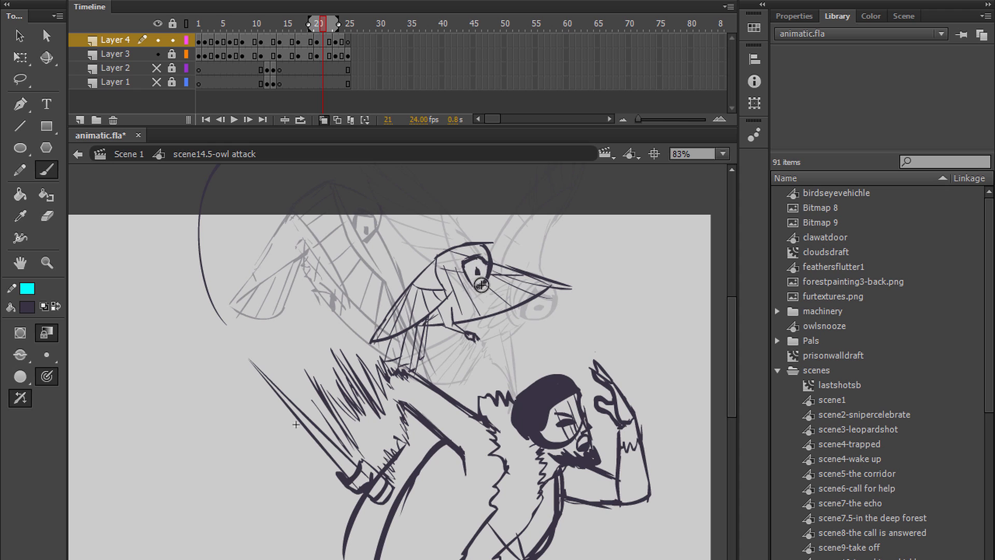
Add the outer head contour and thicker leg lines to the owl at frame 21, and play the animation.
mouse_move(465, 270)
mouse_down()
mouse_move(487, 269)
mouse_move(487, 236)
mouse_up()
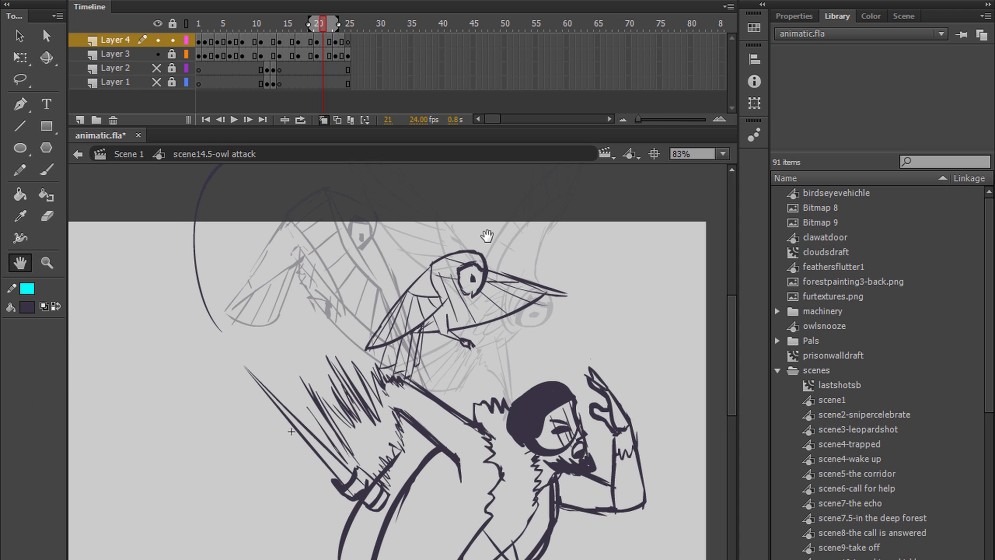
key(b)
mouse_move(453, 308)
mouse_down()
mouse_move(472, 322)
mouse_move(466, 347)
mouse_up()
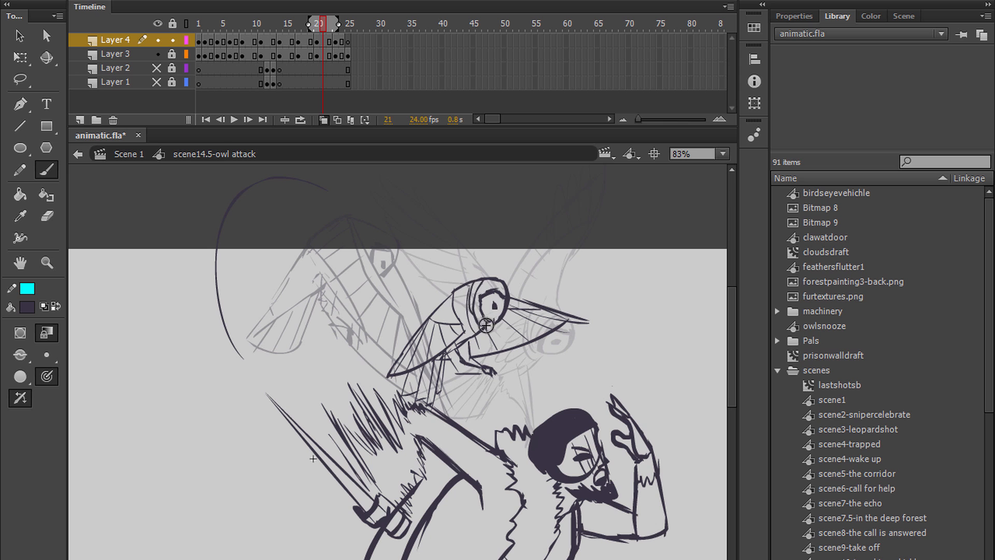
key(Return)
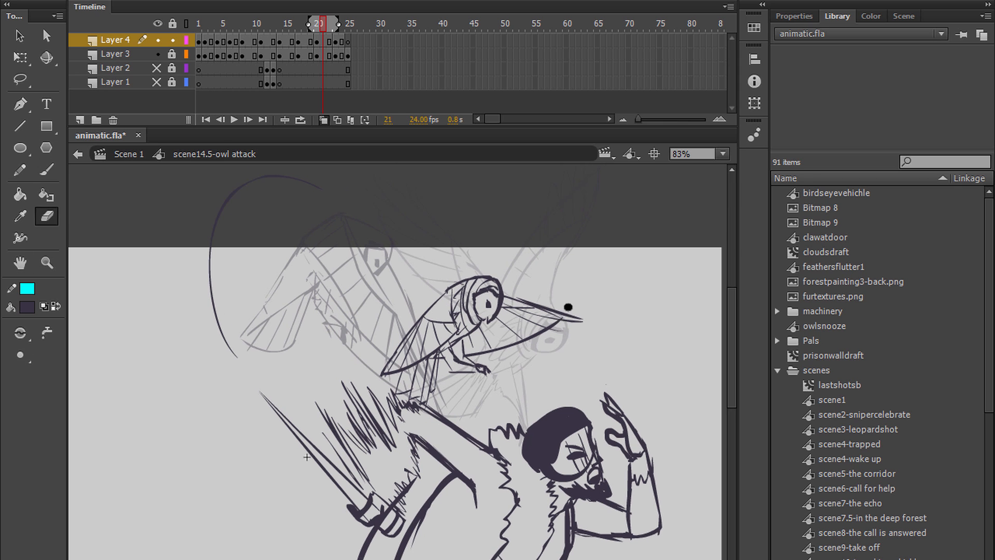
key(h)
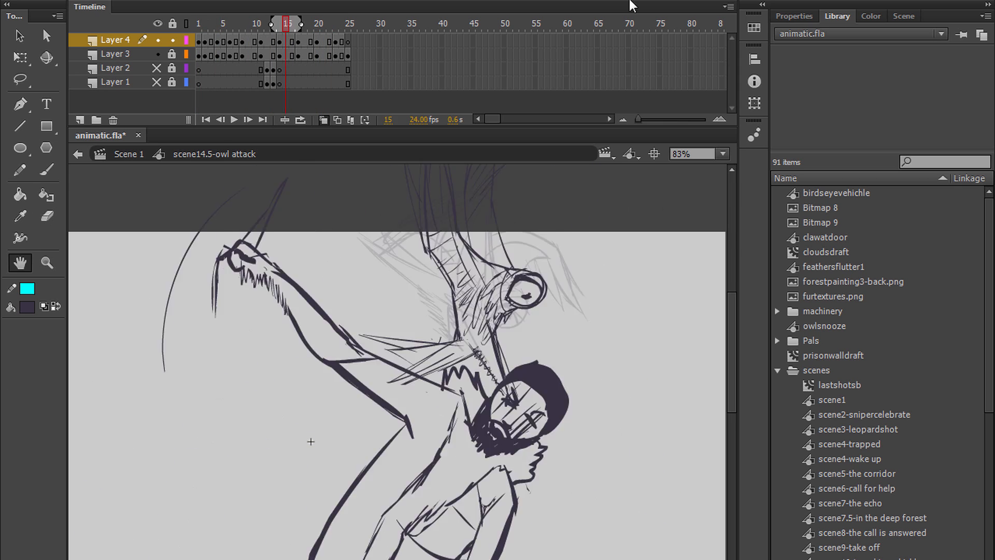
key(Return)
Tilt the owl at frame 21 slightly with Free Transform and touch up its body lines.
key(q)
drag(557, 289, 559, 284)
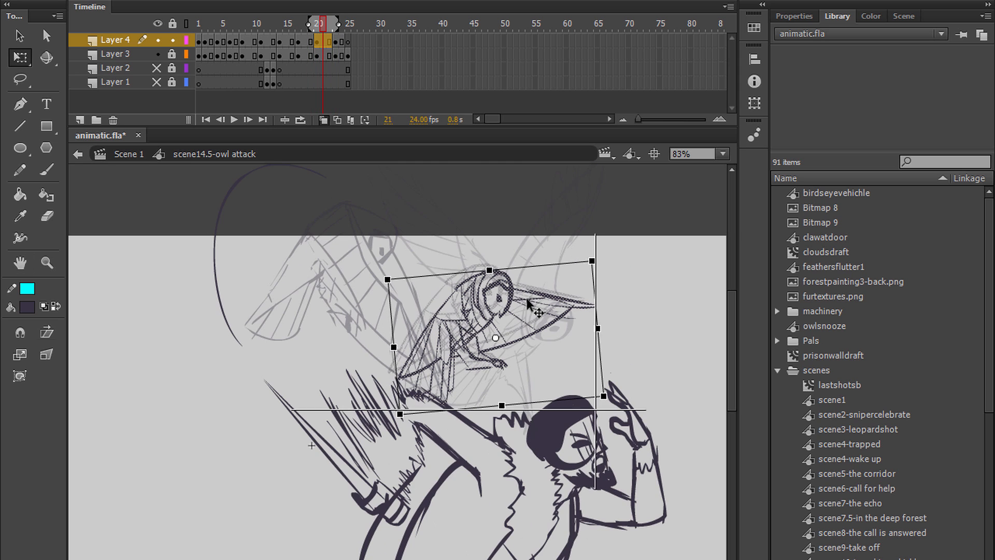
key(b)
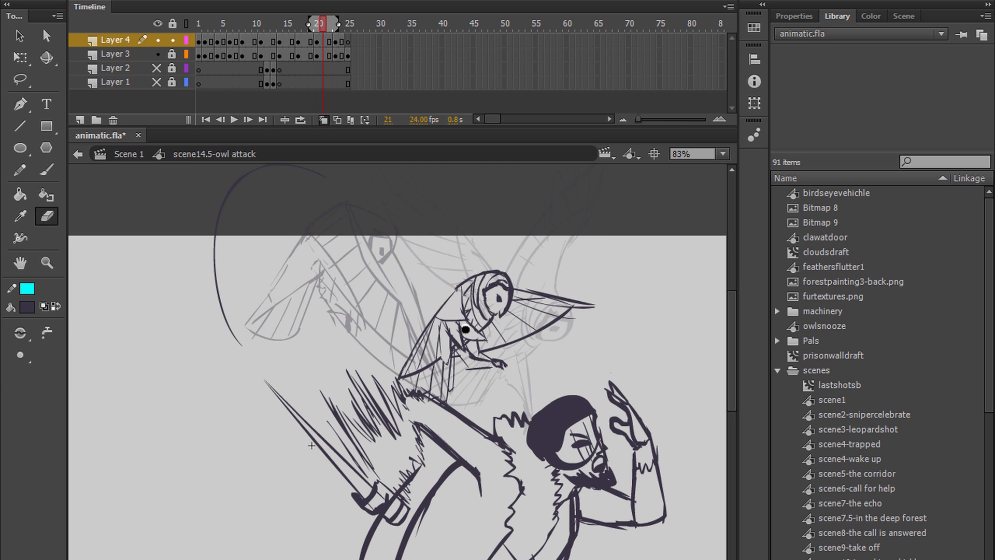
drag(459, 281, 460, 287)
Rotate the owl at frame 23 counterclockwise with Free Transform and shift it toward the man's raised hands.
key(period)
key(period)
key(q)
drag(469, 206, 528, 325)
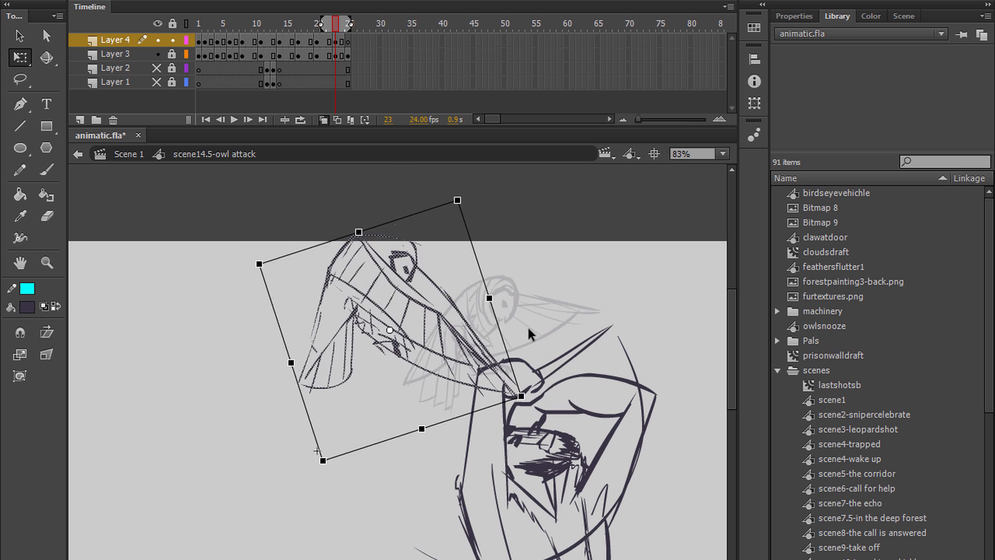
Sketch the owl's forward-facing head, rounded body and first wing curves at frame 25 of Layer 4.
key(period)
key(b)
key(period)
drag(381, 275, 389, 284)
drag(467, 329, 392, 227)
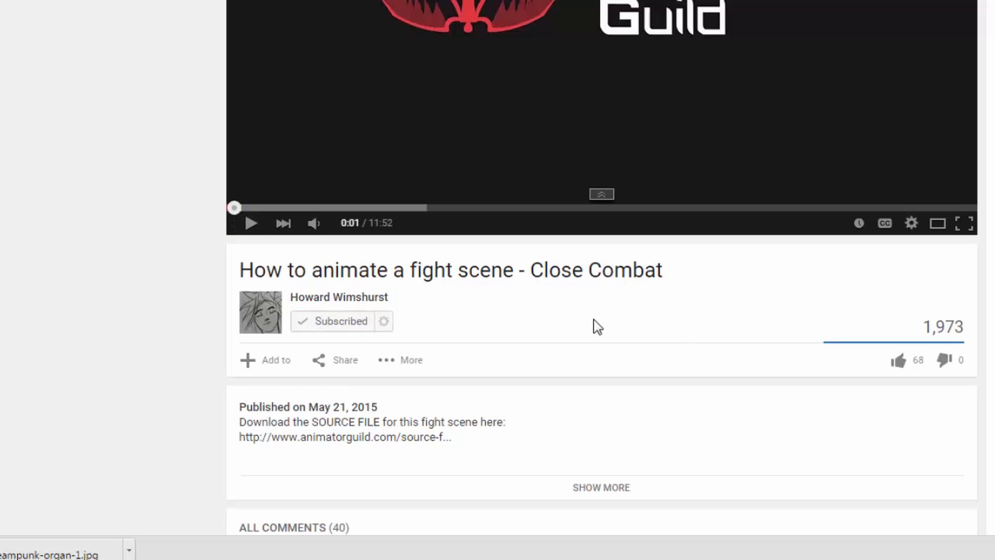
Switch to YouTube, like the video "How to animate a fight scene - Close Combat" and begin writing a comment.
click(901, 362)
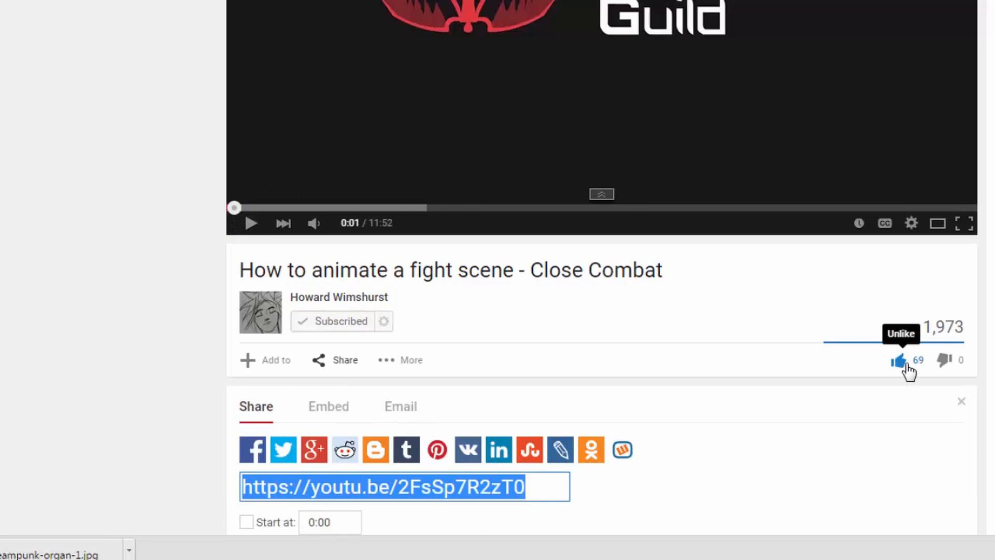
scroll(902, 363, down, 10)
click(446, 95)
text(I h)
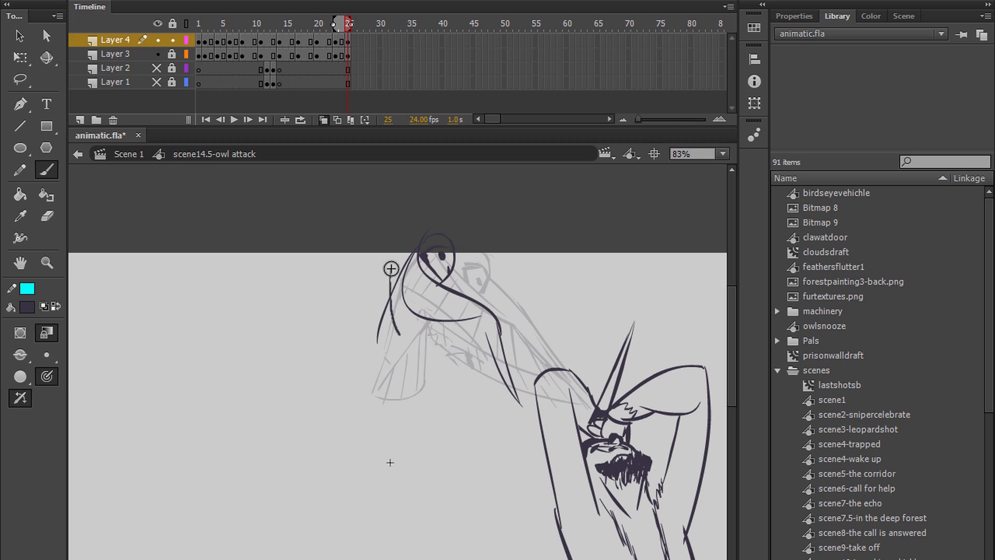
Switch back to the animatic and continue the owl's wing outlines at frame 25 of Layer 4.
drag(516, 399, 405, 333)
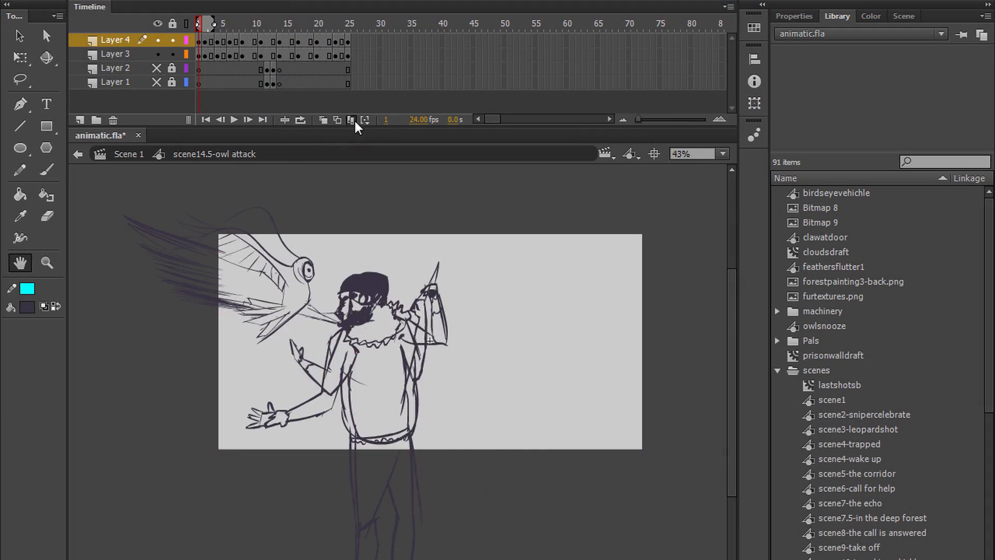
Enable multiple-frame editing and scale all drawings on Layers 3 and 4 down slightly together across frames 1 to 25.
click(350, 120)
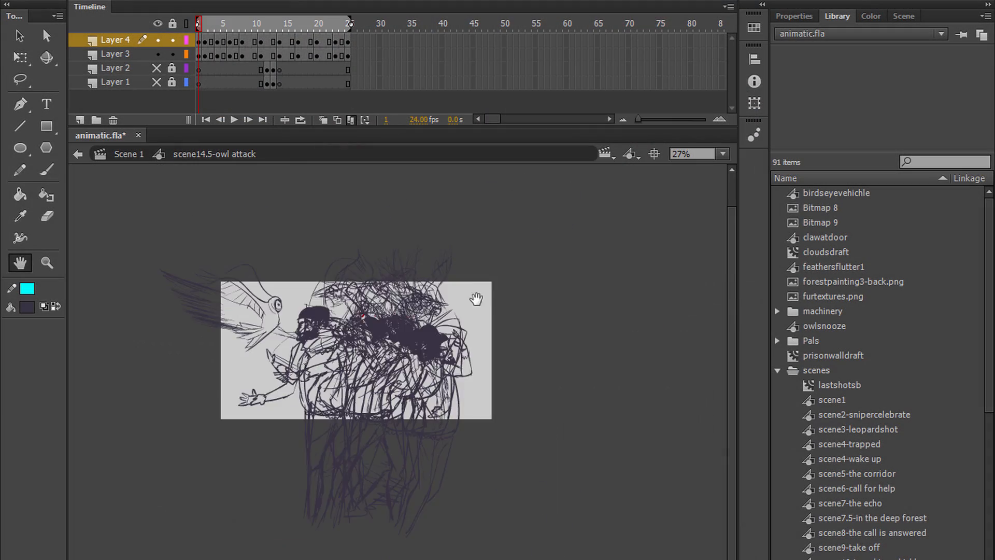
key(ctrl+a)
key(q)
drag(462, 529, 455, 514)
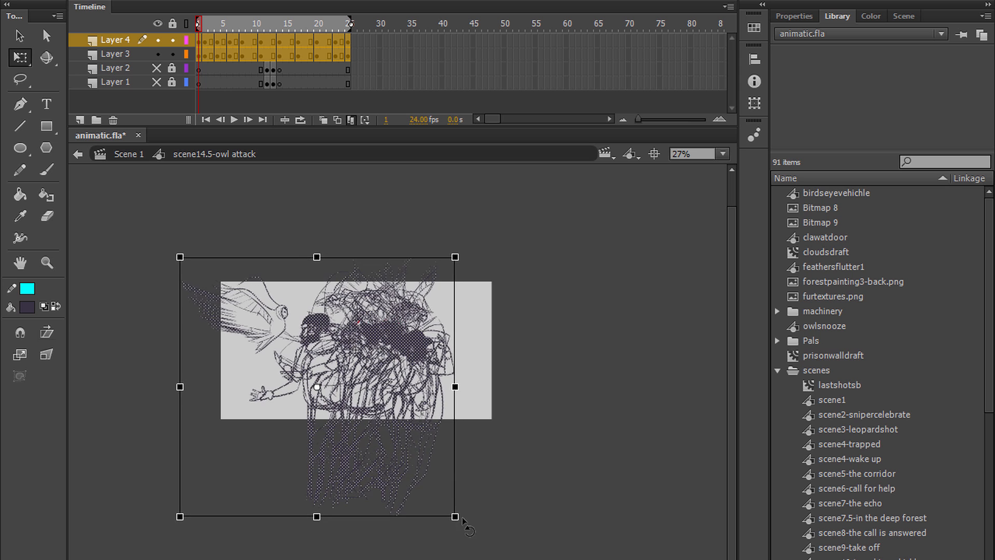
key(ctrl+shift+a)
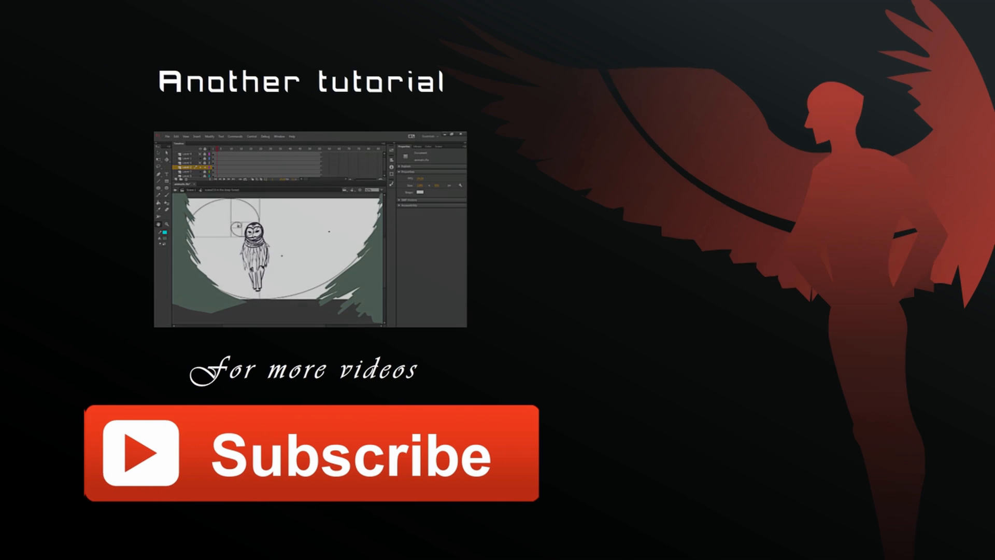